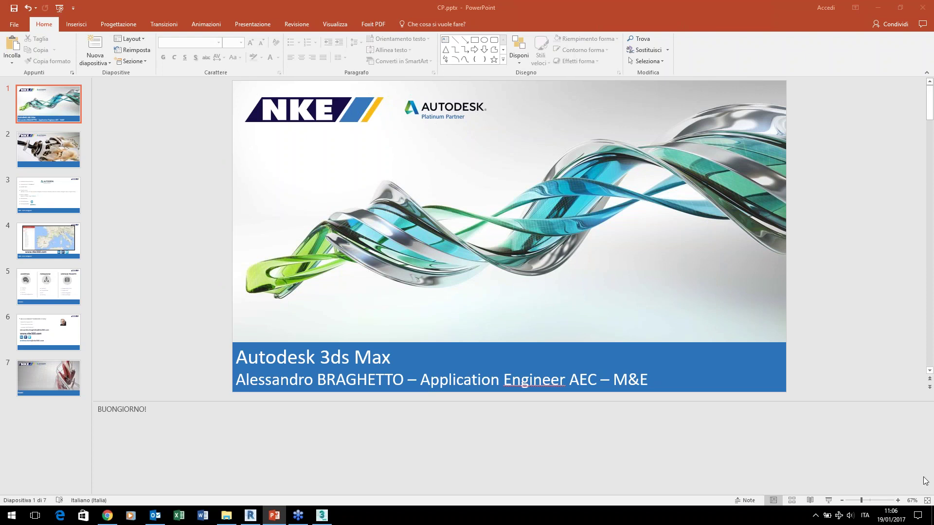
Start the PowerPoint slideshow full screen and let it reach the rendered mechanical image slide.
{"action": "left_click", "coordinate": [828, 499]}
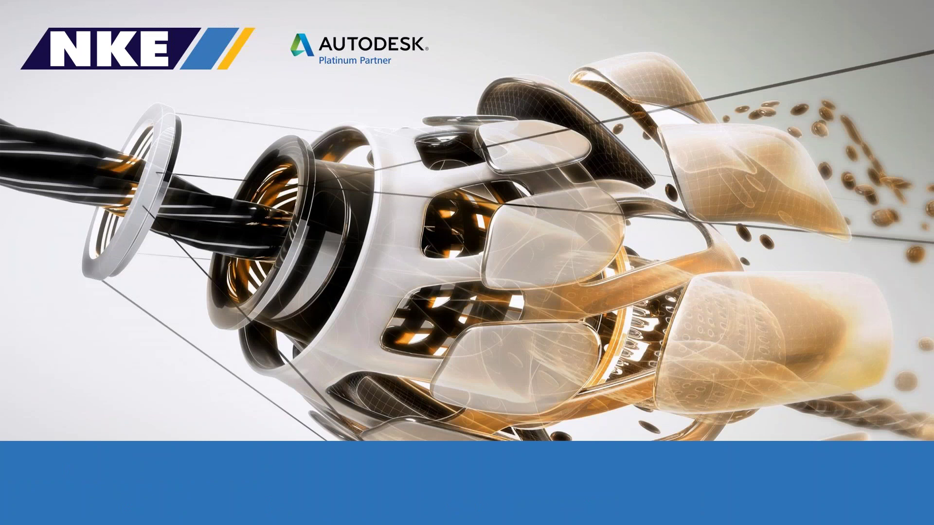
Advance the slideshow to the NKE - Facts & Figures map of offices in Spain and Italy.
{"action": "key", "text": "Right"}
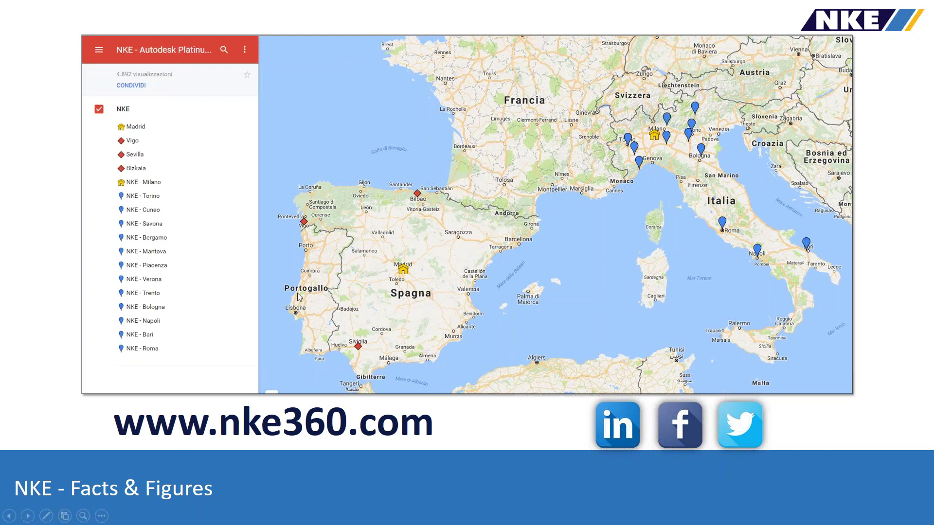
Advance to the Service slide listing Assistenza, Formazione and Gestione Progetti.
{"action": "left_click", "coordinate": [313, 297]}
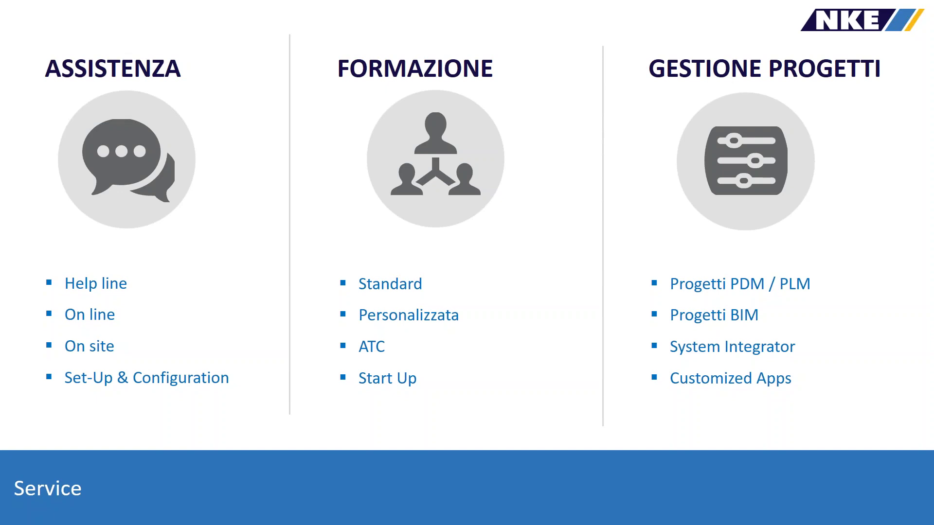
{"action": "key", "text": "Right"}
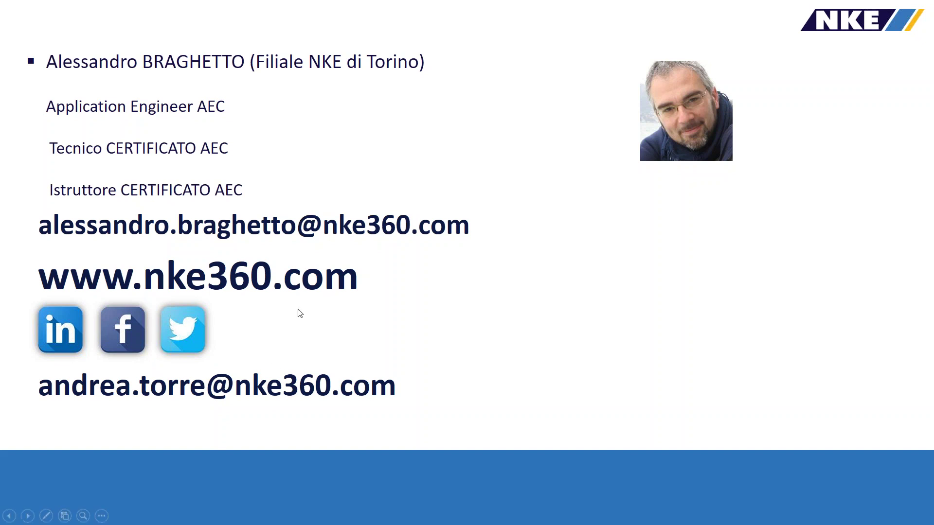
Show the Grazie! slide, end the slideshow, and switch to the empty 3ds Max scene.
{"action": "left_click", "coordinate": [348, 325]}
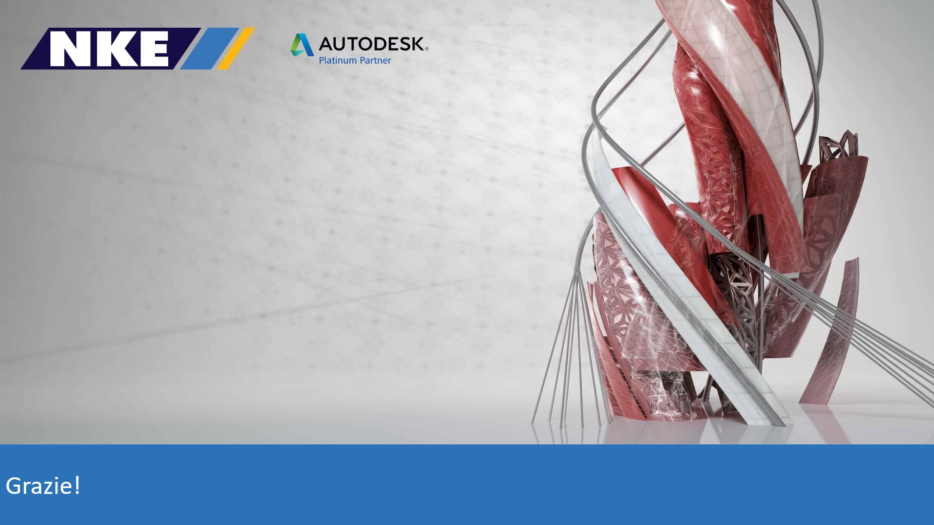
{"action": "key", "text": "Escape"}
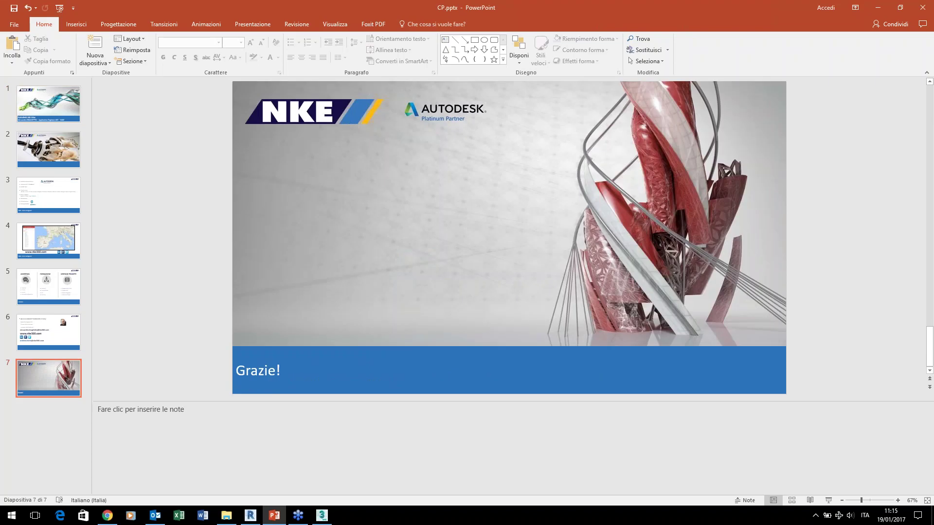
{"action": "left_click", "coordinate": [322, 516]}
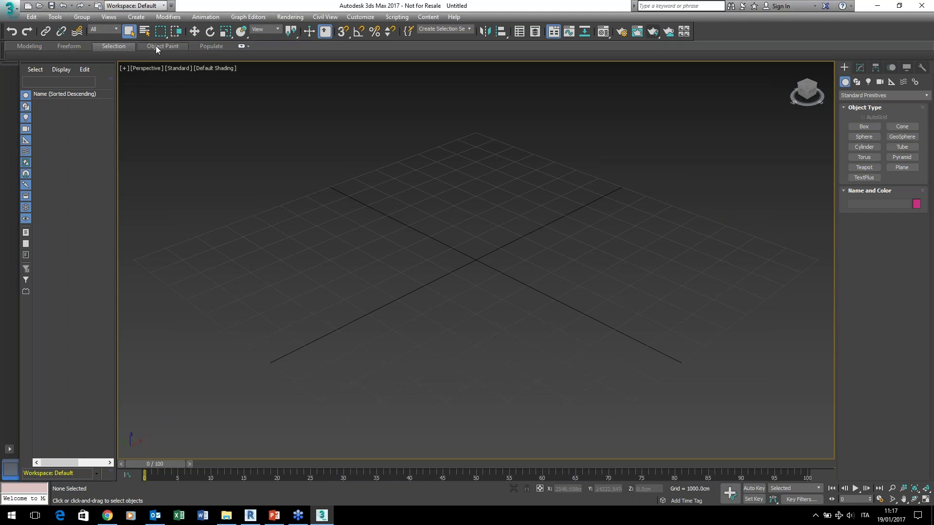
Switch the ribbon from Freeform to Modeling to expose the Polygon Modeling tools.
{"action": "left_click", "coordinate": [70, 49]}
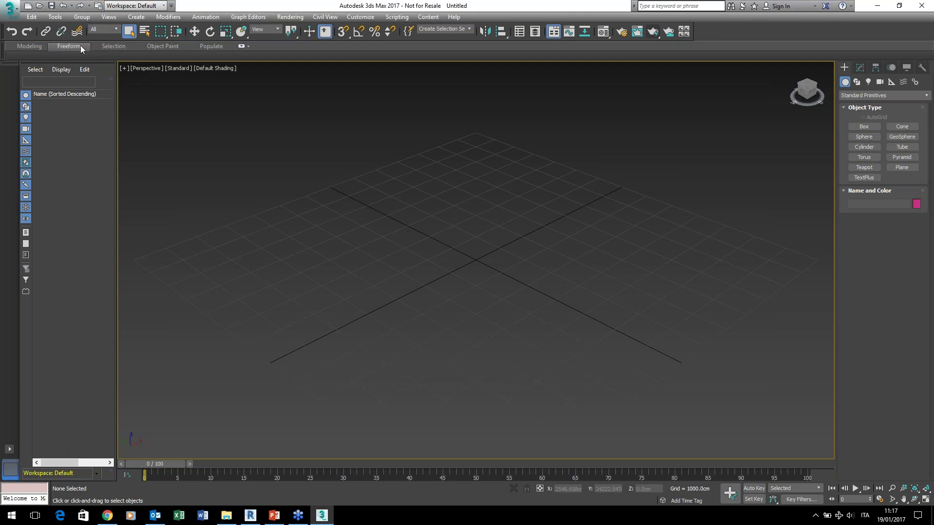
{"action": "left_click", "coordinate": [34, 45]}
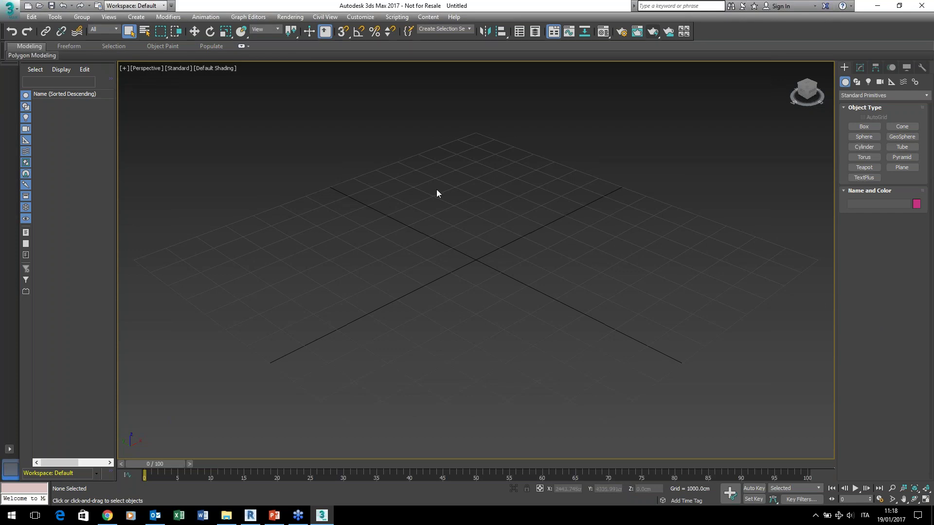
Open Select File to Import on the empty import folder, keeping the All Formats filter.
{"action": "left_click", "coordinate": [14, 10]}
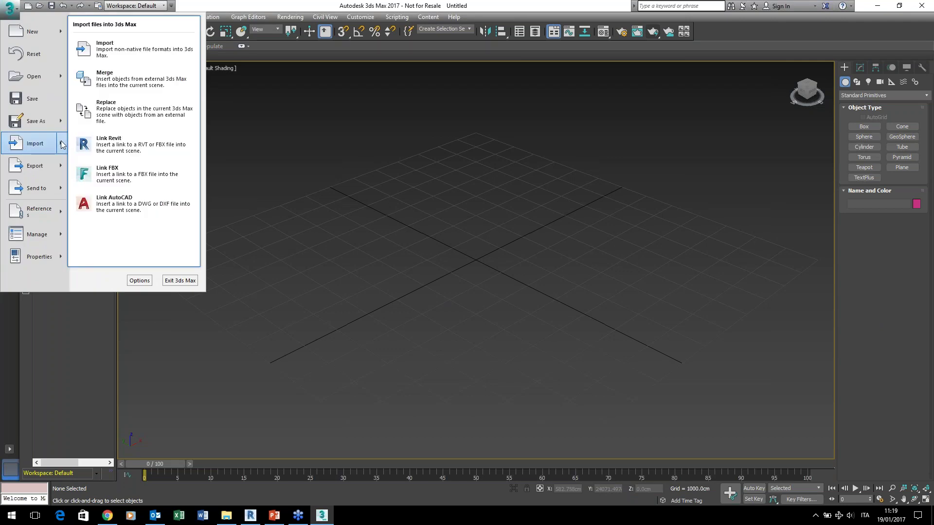
{"action": "mouse_move", "coordinate": [35, 143]}
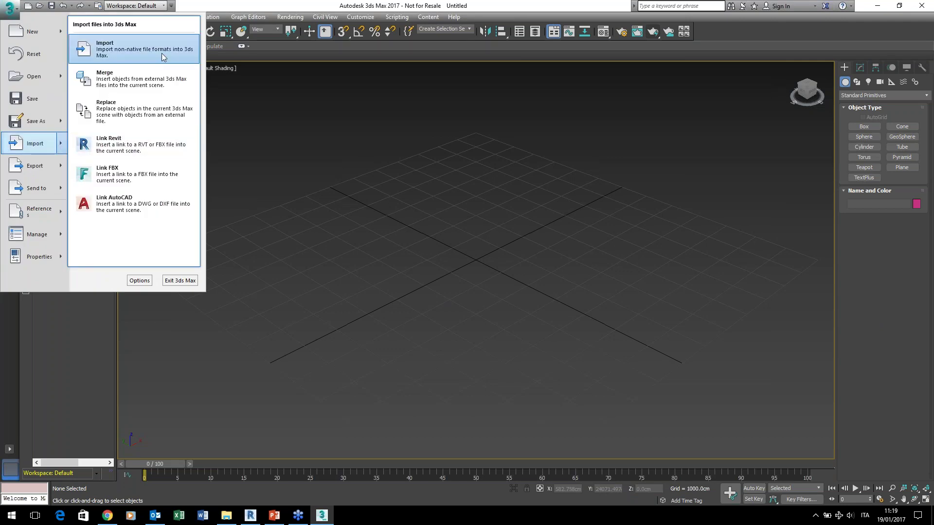
{"action": "left_click", "coordinate": [161, 54]}
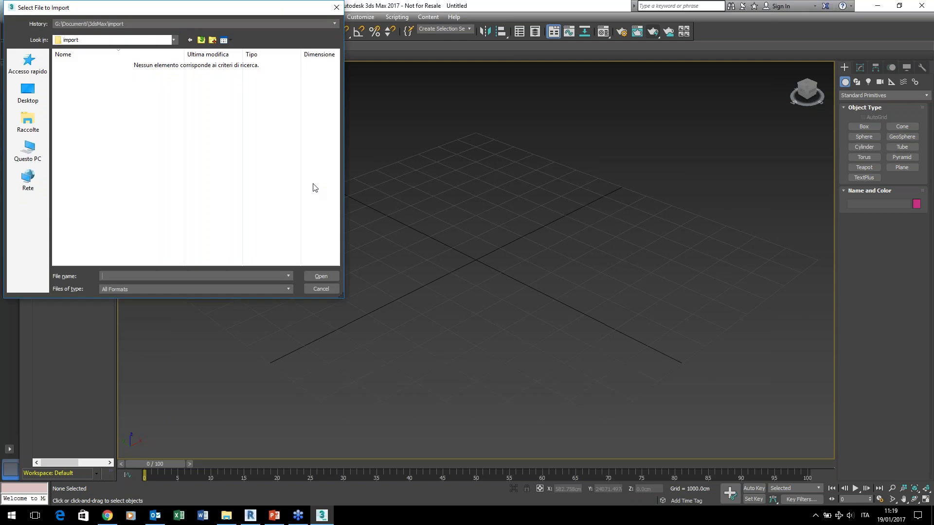
{"action": "left_click", "coordinate": [288, 289]}
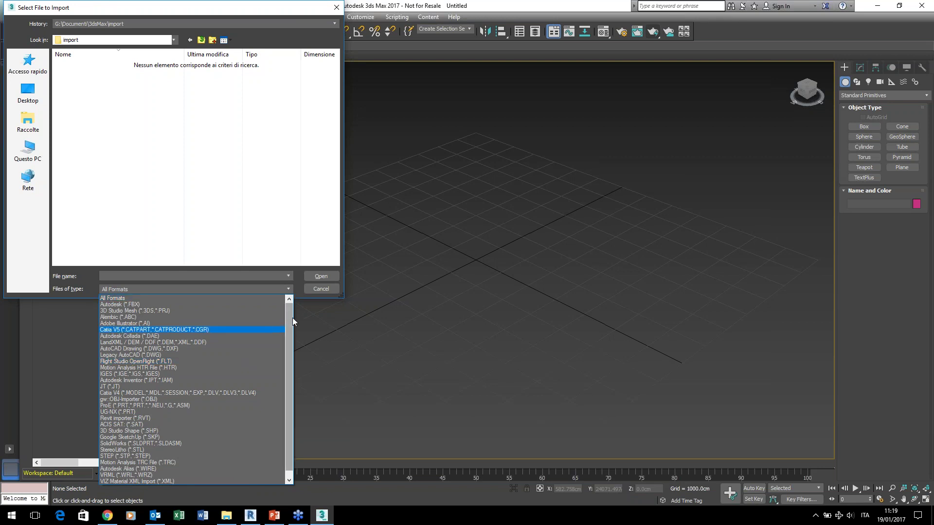
{"action": "scroll", "coordinate": [292, 323], "scroll_direction": "down", "scroll_amount": 1}
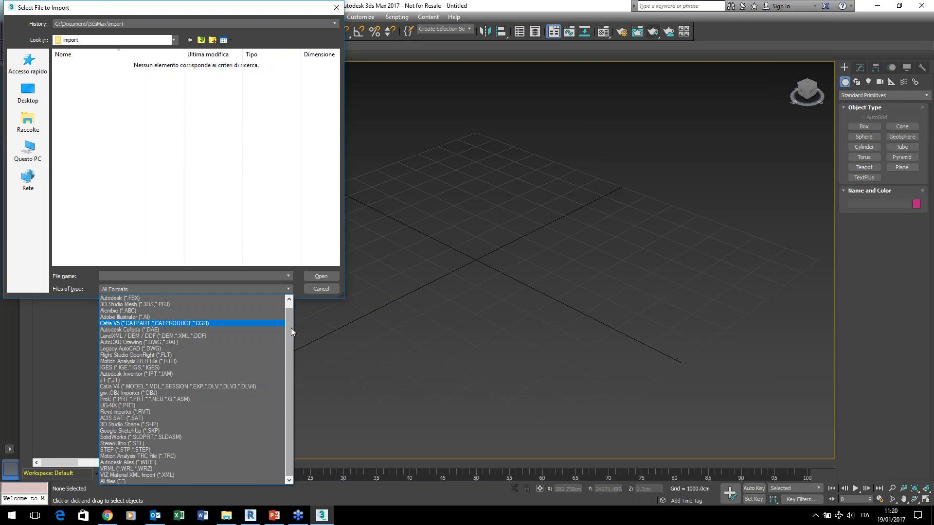
{"action": "left_click", "coordinate": [309, 325]}
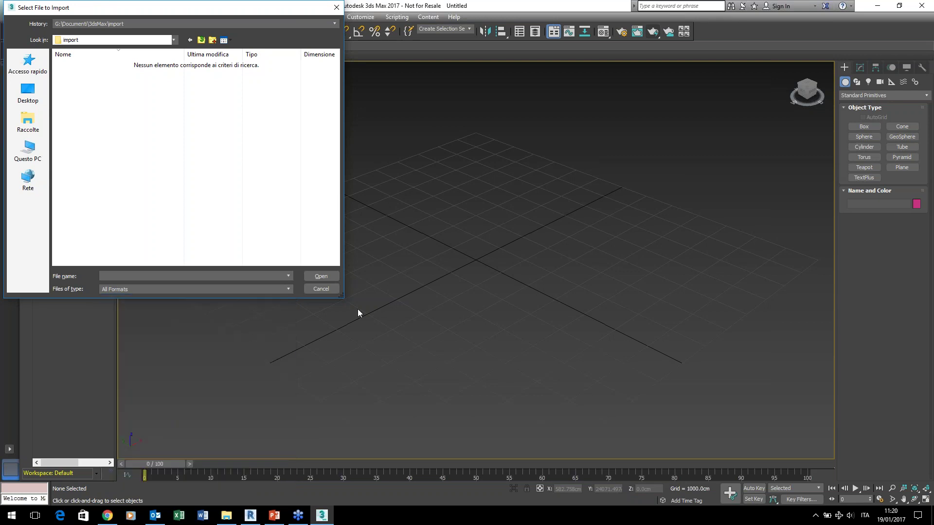
Cancel the import and open recent cityscape.max, continuing past the missing external files warning.
{"action": "left_click", "coordinate": [329, 291]}
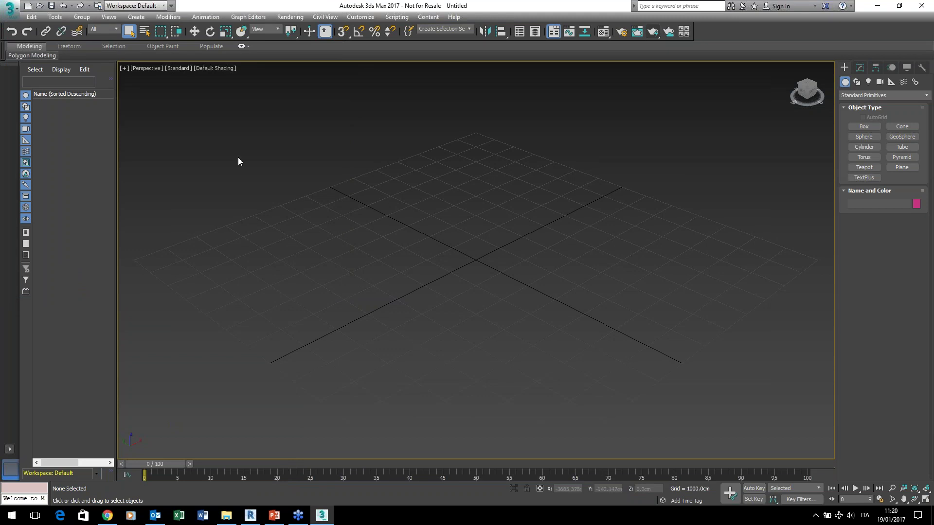
{"action": "left_click", "coordinate": [11, 7]}
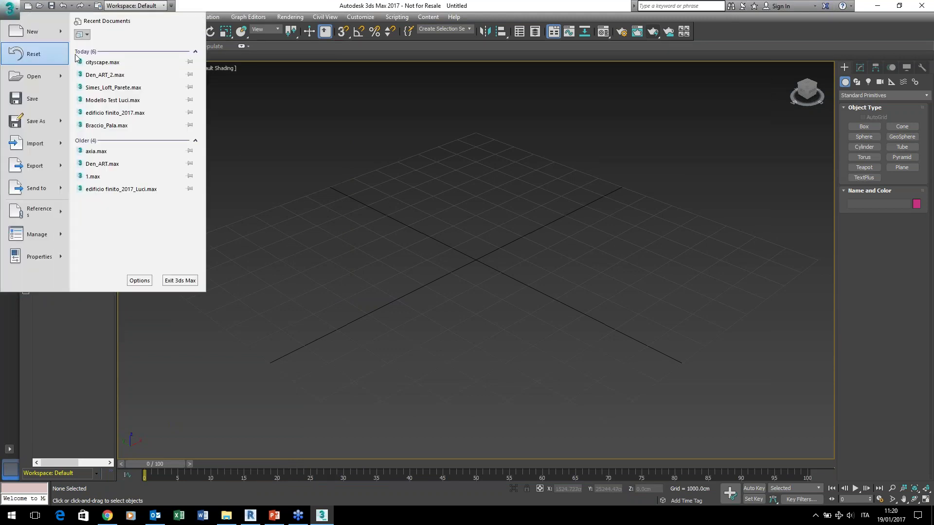
{"action": "left_click", "coordinate": [102, 62]}
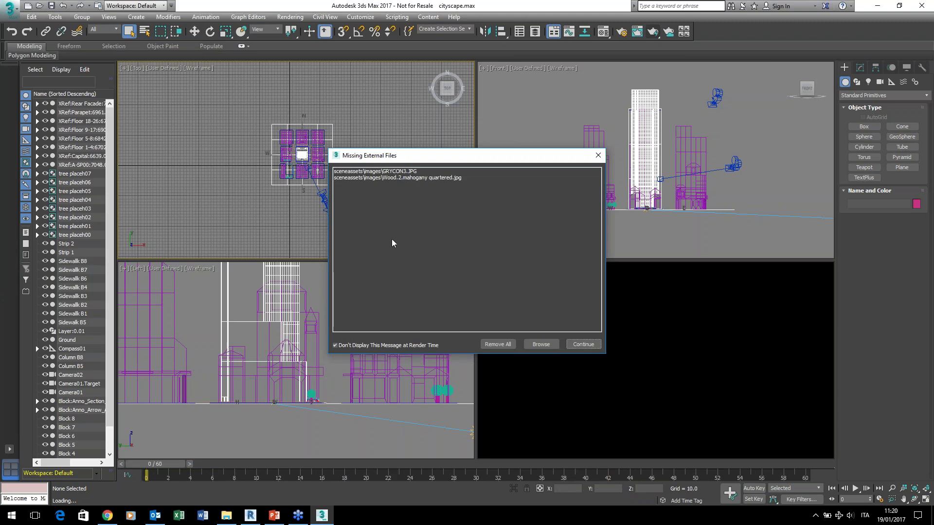
{"action": "left_click", "coordinate": [581, 345]}
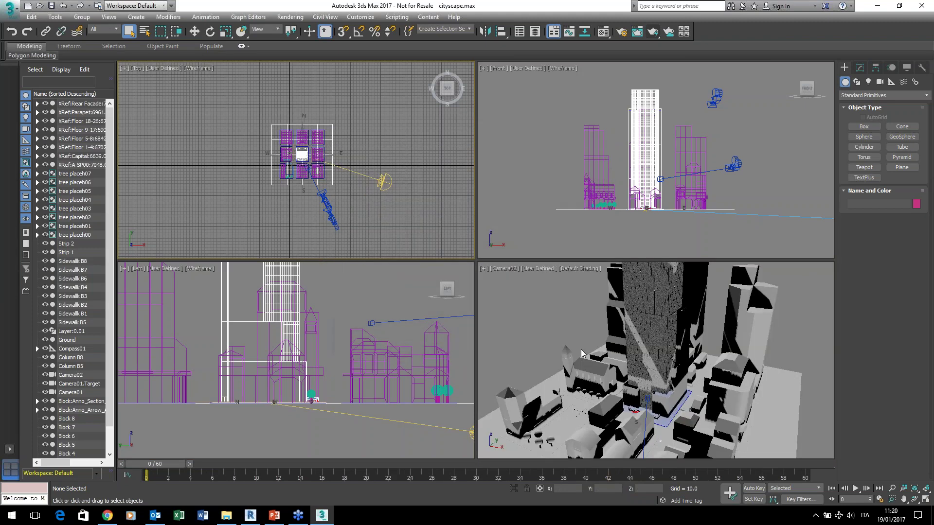
Delete the Daylight01 system and turn off Camera02 viewport shadows and ambient occlusion.
{"action": "left_click", "coordinate": [384, 182]}
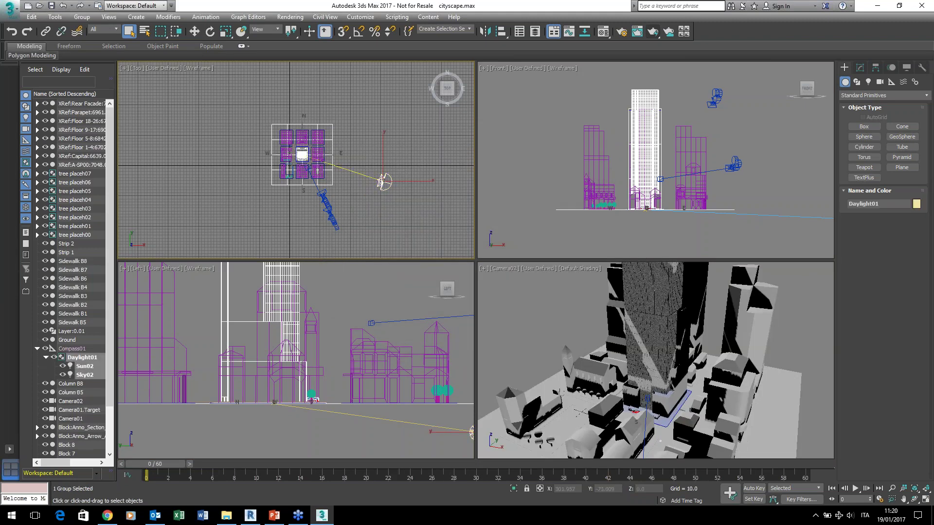
{"action": "key", "text": "Delete"}
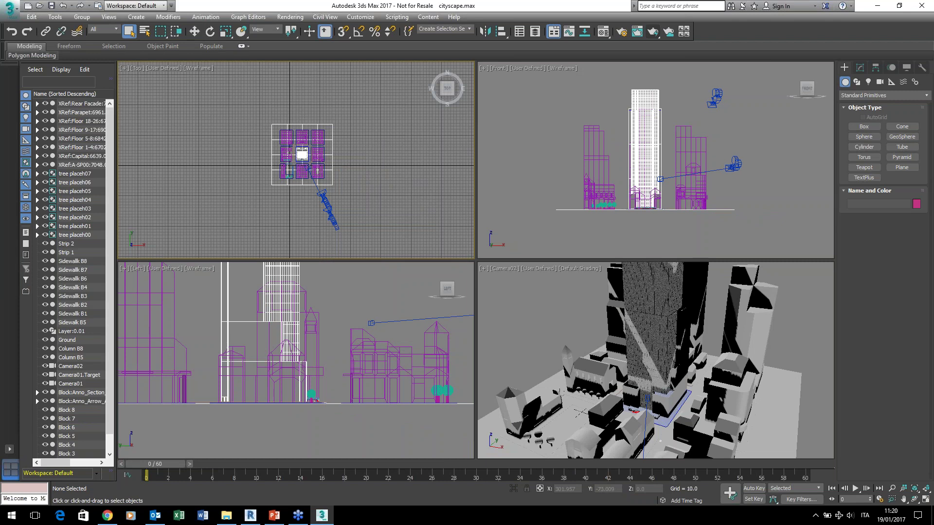
{"action": "left_click", "coordinate": [537, 269]}
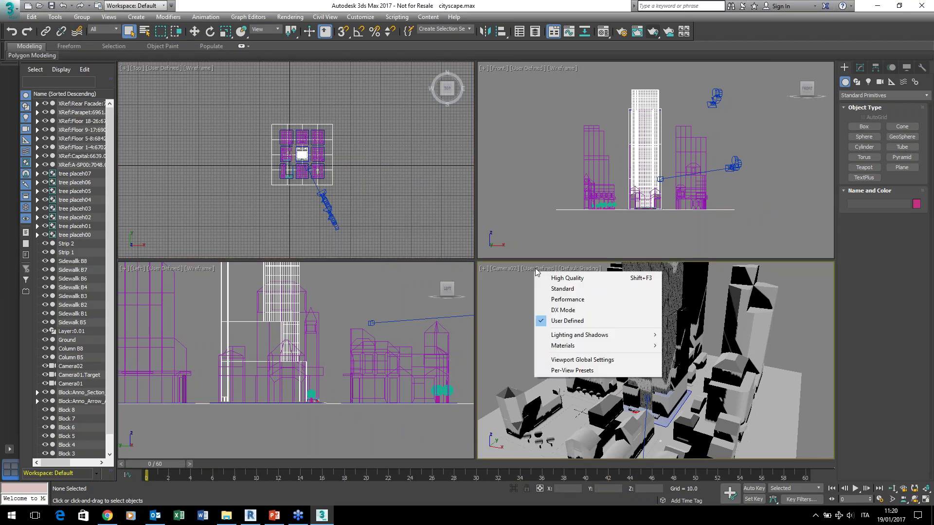
{"action": "mouse_move", "coordinate": [579, 335]}
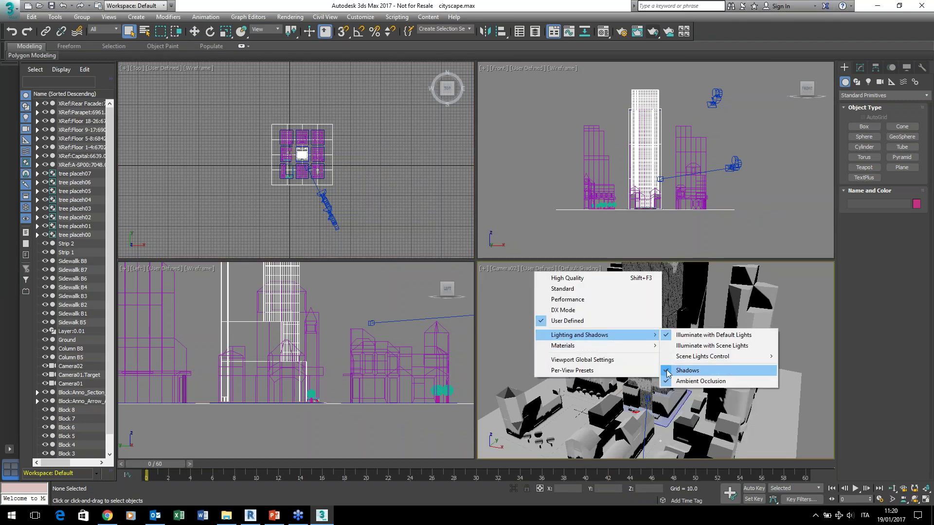
{"action": "left_click", "coordinate": [668, 371]}
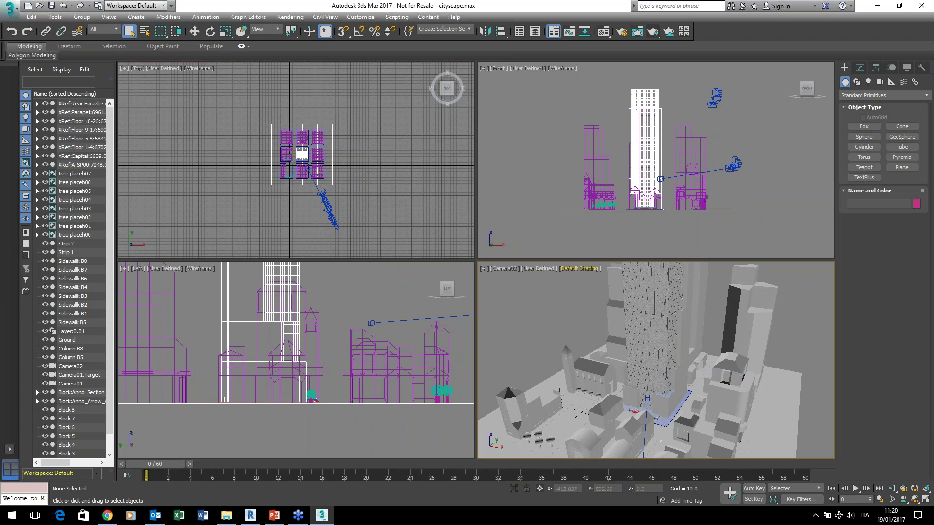
{"action": "left_click", "coordinate": [548, 271]}
{"action": "mouse_move", "coordinate": [591, 334]}
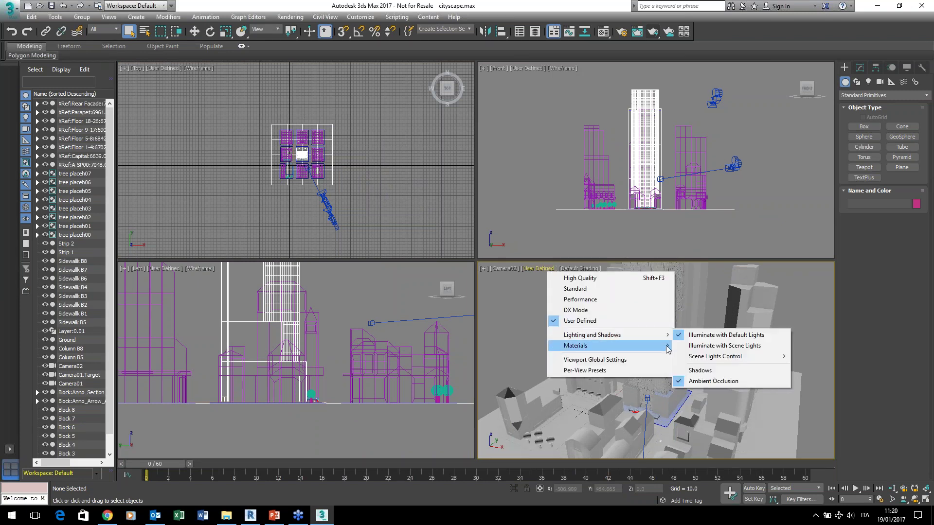
{"action": "left_click", "coordinate": [675, 380]}
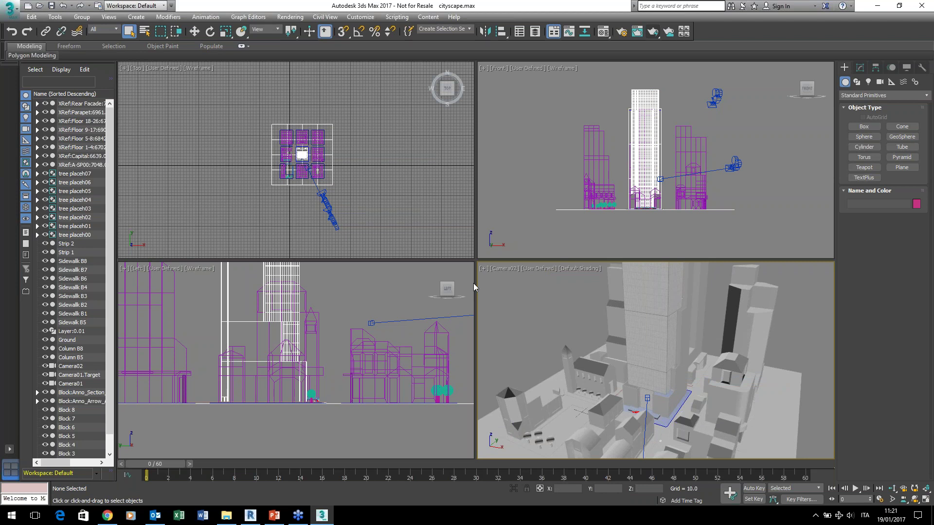
Select the Block 3 building in the Camera02 view and pan the view across the city.
{"action": "left_click", "coordinate": [514, 403]}
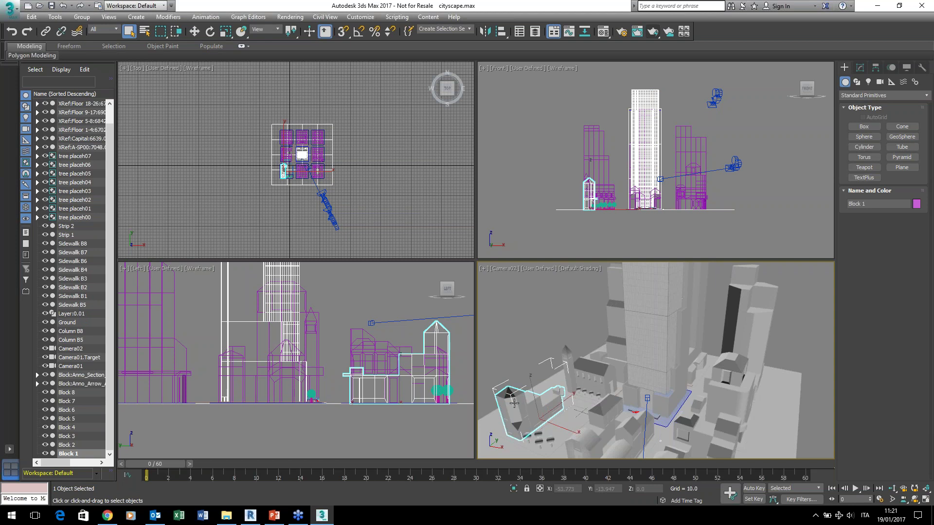
{"action": "left_click", "coordinate": [392, 202]}
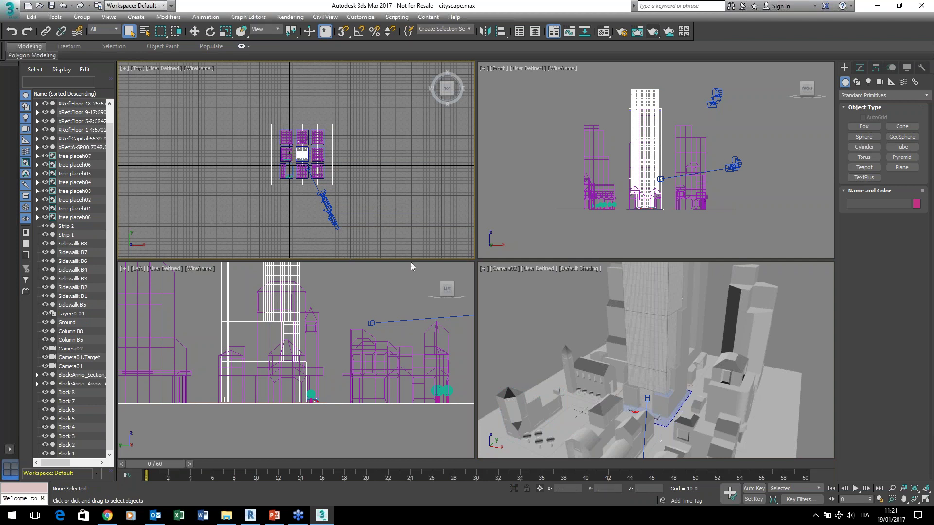
{"action": "left_click", "coordinate": [712, 443]}
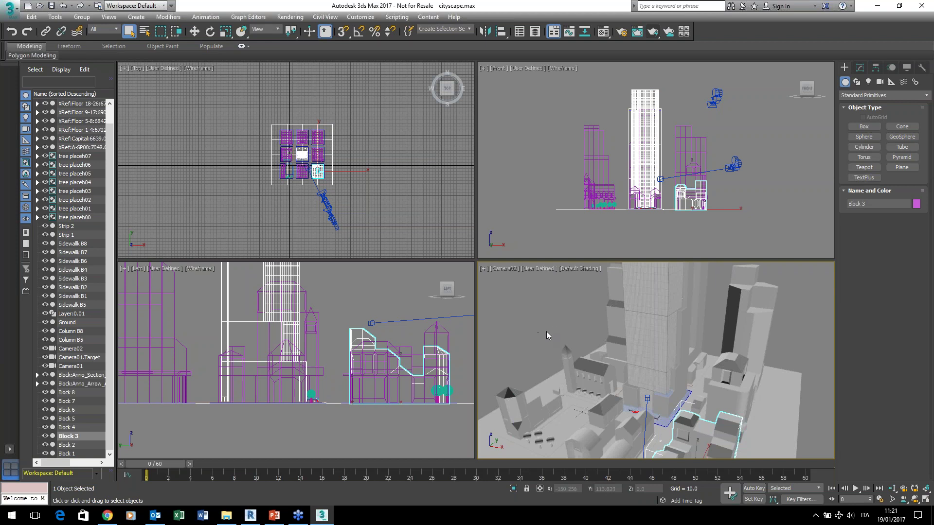
{"action": "middle_click_drag", "start_coordinate": [546, 331], "coordinate": [536, 270]}
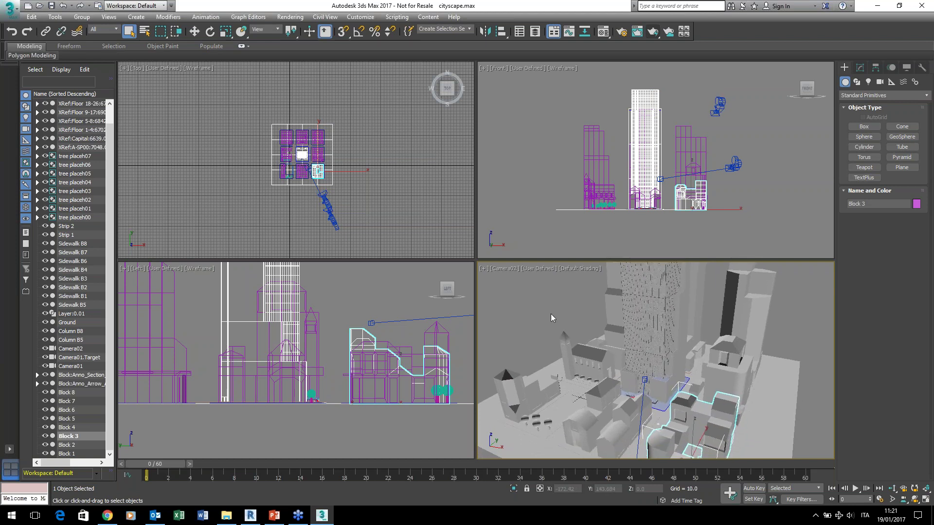
{"action": "middle_click_drag", "start_coordinate": [551, 317], "coordinate": [553, 320]}
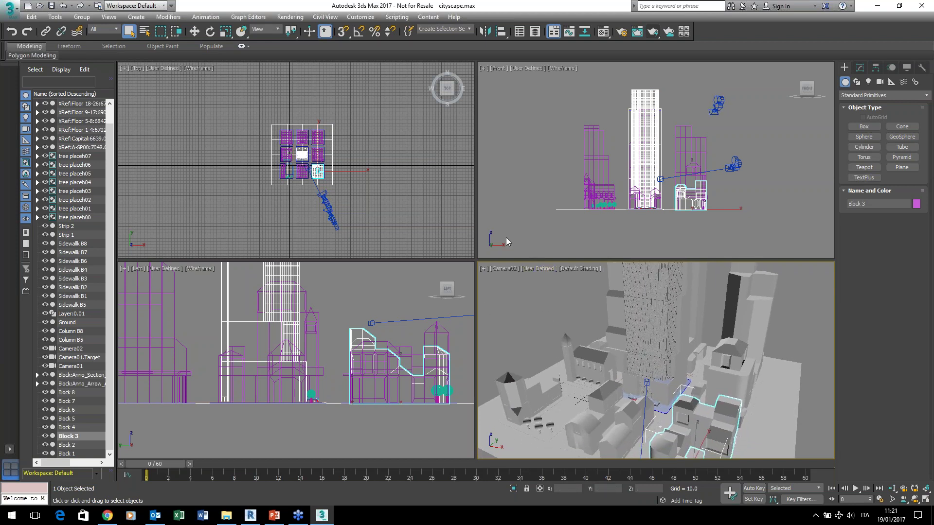
Make the Front view a maximized, shaded perspective zoomed on Block 3, with its Modify panel shown.
{"action": "key", "text": "p"}
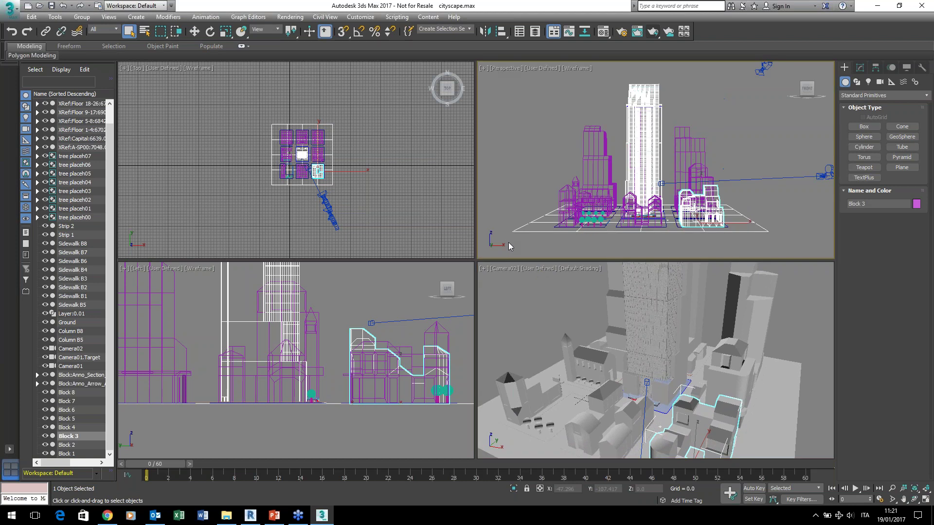
{"action": "key", "text": "alt+w"}
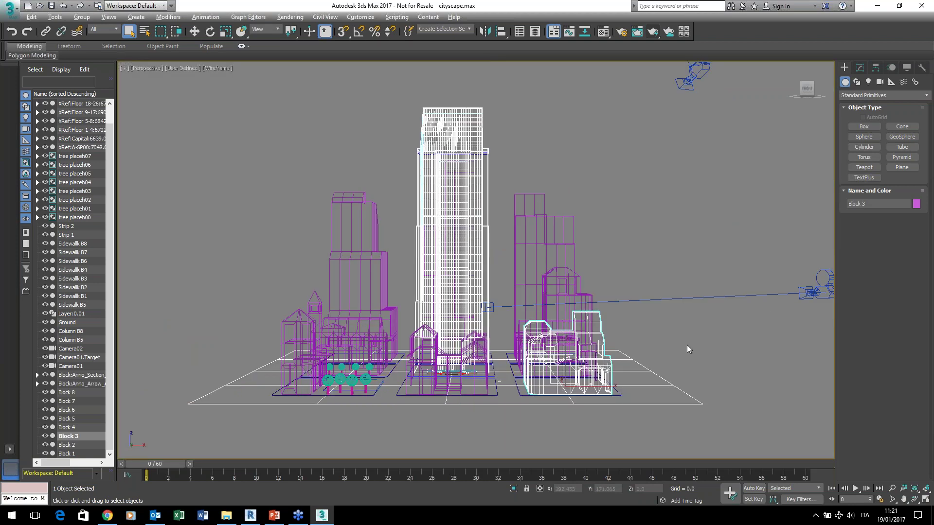
{"action": "mouse_move", "coordinate": [688, 347]}
{"action": "middle_mouse_down", "text": "alt"}
{"action": "mouse_move", "coordinate": [637, 346]}
{"action": "mouse_move", "coordinate": [575, 371]}
{"action": "middle_mouse_up", "text": "alt"}
{"action": "scroll", "coordinate": [576, 371], "scroll_direction": "up", "scroll_amount": 5}
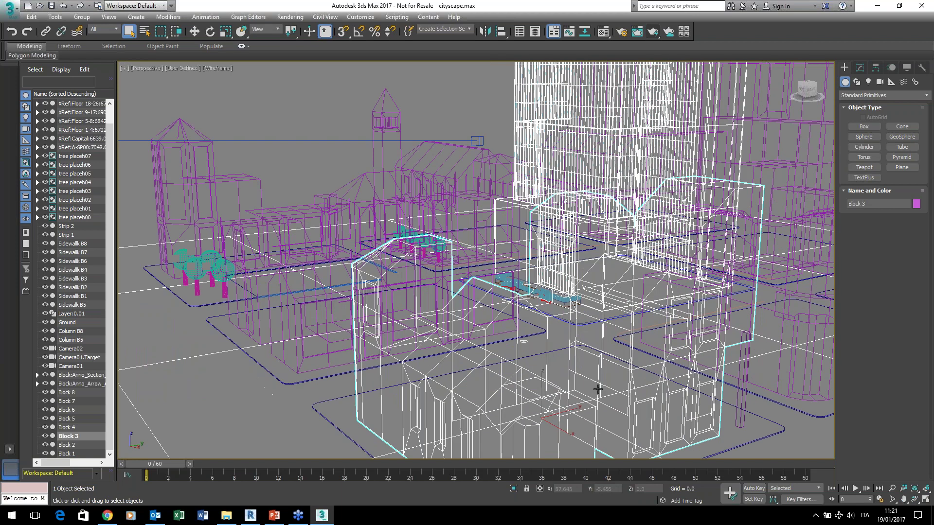
{"action": "scroll", "coordinate": [598, 386], "scroll_direction": "up", "scroll_amount": 2}
{"action": "key", "text": "F3"}
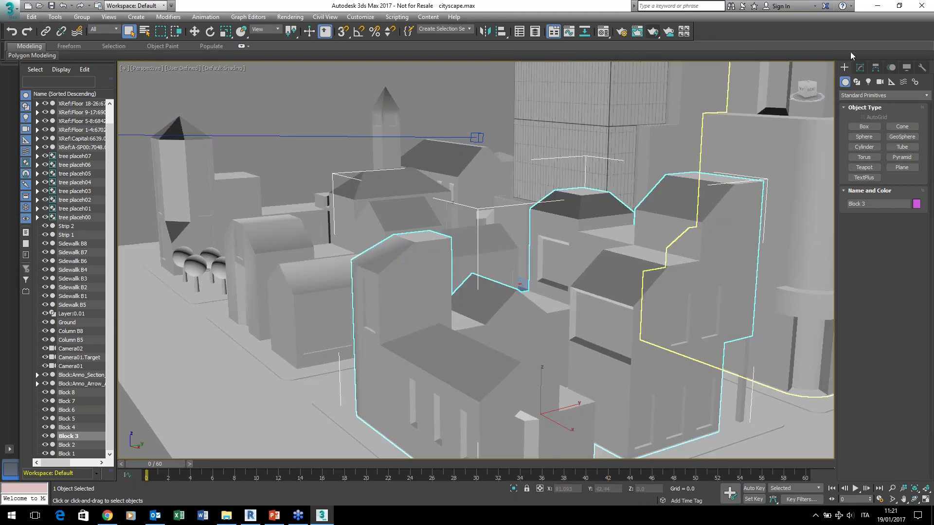
{"action": "left_click", "coordinate": [860, 67]}
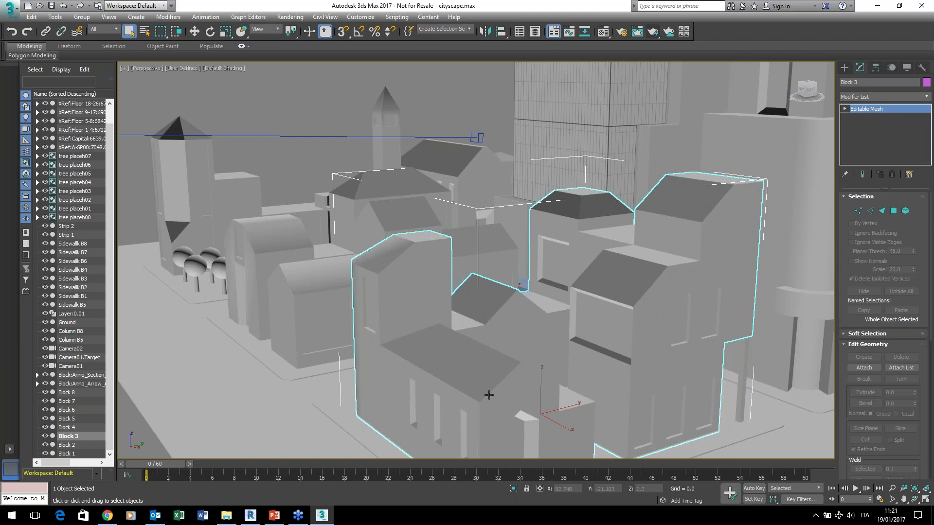
Isolate Block 3 with Hide Unselected and orbit around it from two angles.
{"action": "right_click", "coordinate": [457, 353]}
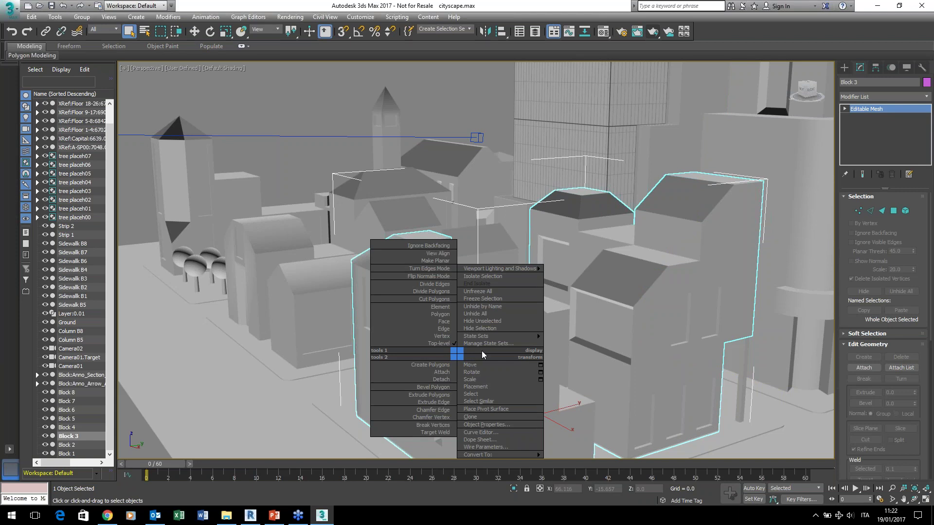
{"action": "left_click", "coordinate": [480, 321]}
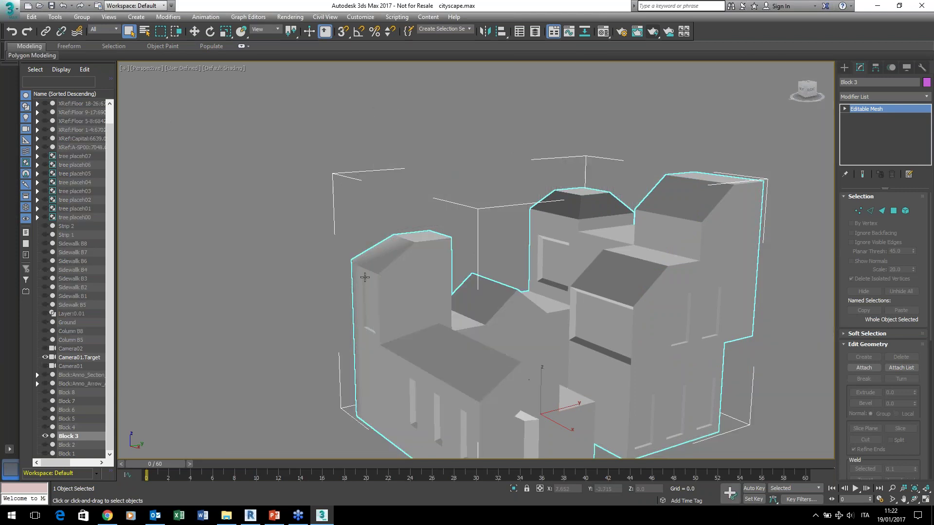
{"action": "middle_click_drag", "start_coordinate": [400, 368], "coordinate": [354, 319], "text": "alt"}
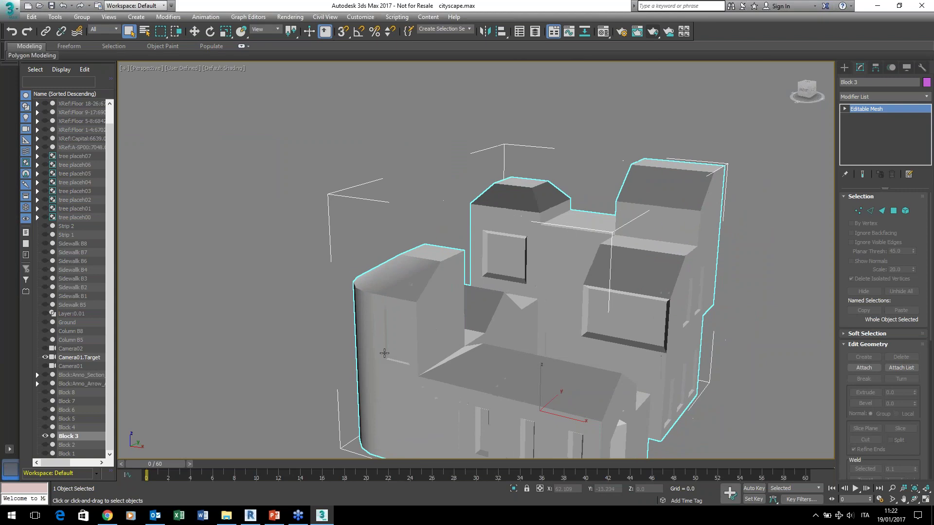
{"action": "middle_click_drag", "start_coordinate": [485, 372], "coordinate": [535, 409], "text": "alt"}
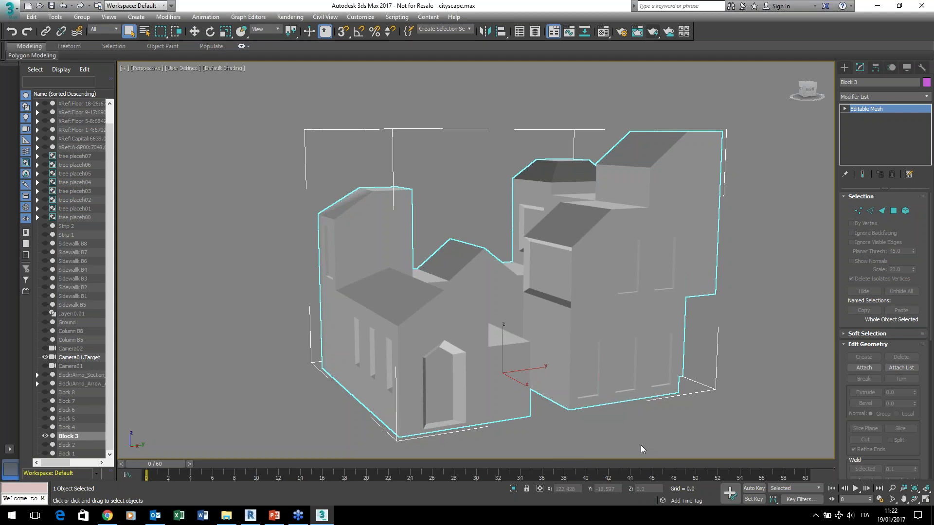
Try Block 3's vertex, edge and face sub-object levels while orbiting to a higher view.
{"action": "left_click", "coordinate": [858, 211]}
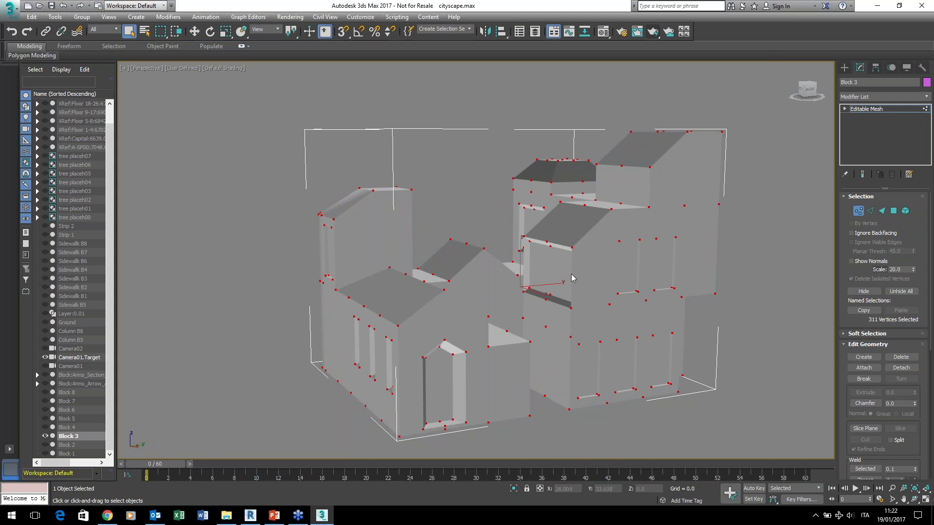
{"action": "middle_click_drag", "start_coordinate": [574, 278], "coordinate": [522, 289], "text": "alt"}
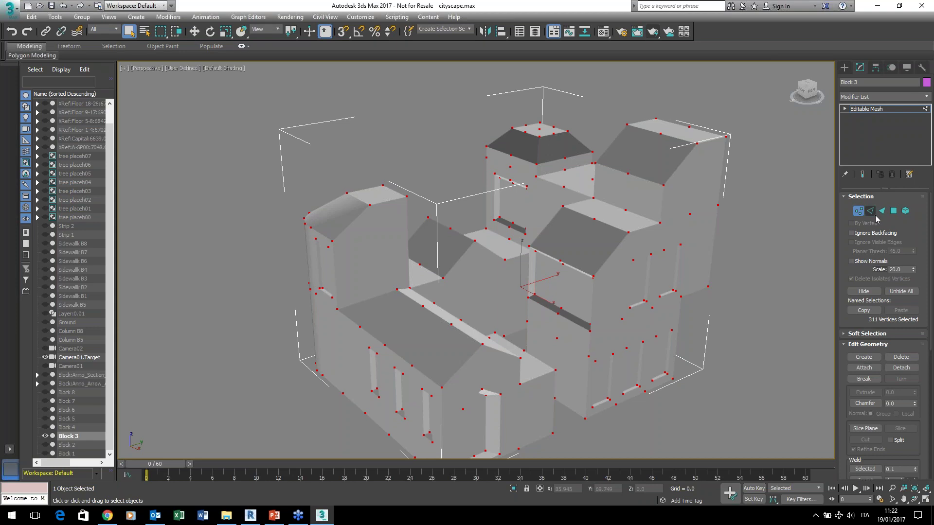
{"action": "left_click", "coordinate": [870, 212]}
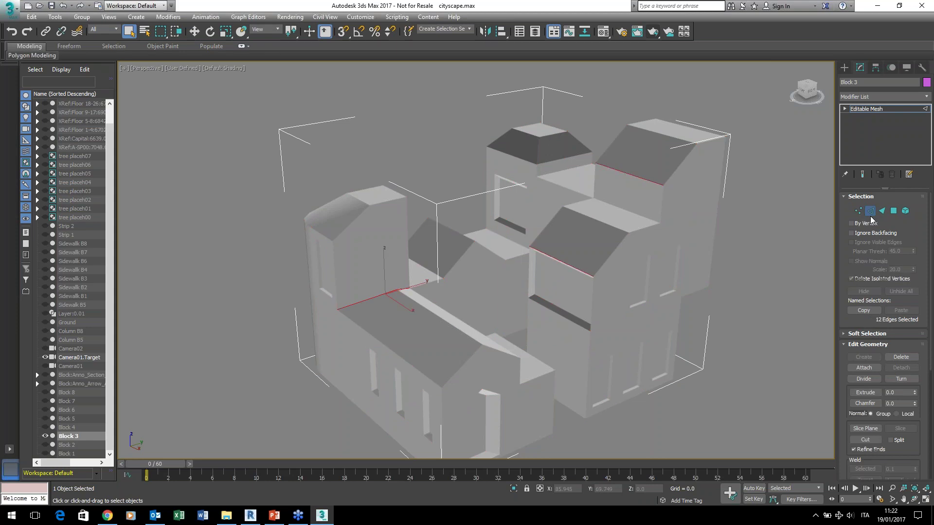
{"action": "left_click", "coordinate": [881, 211]}
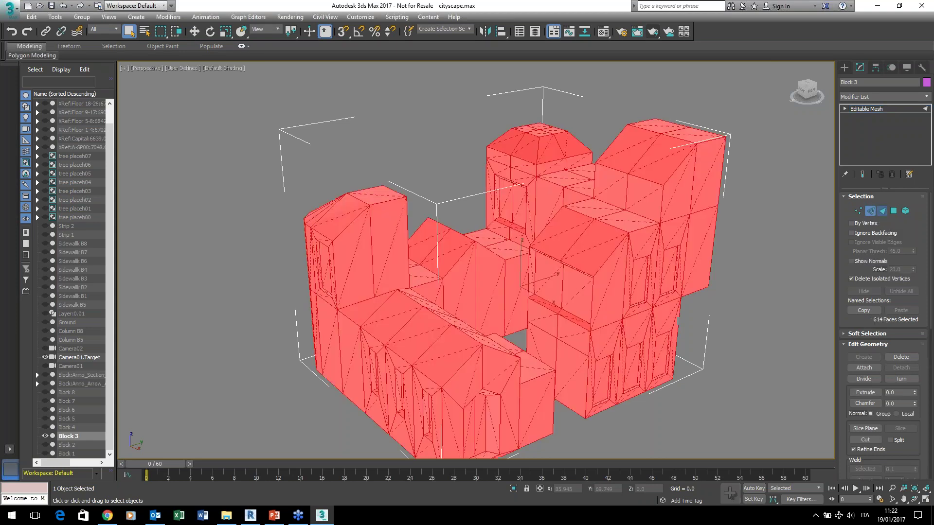
{"action": "left_click", "coordinate": [857, 211]}
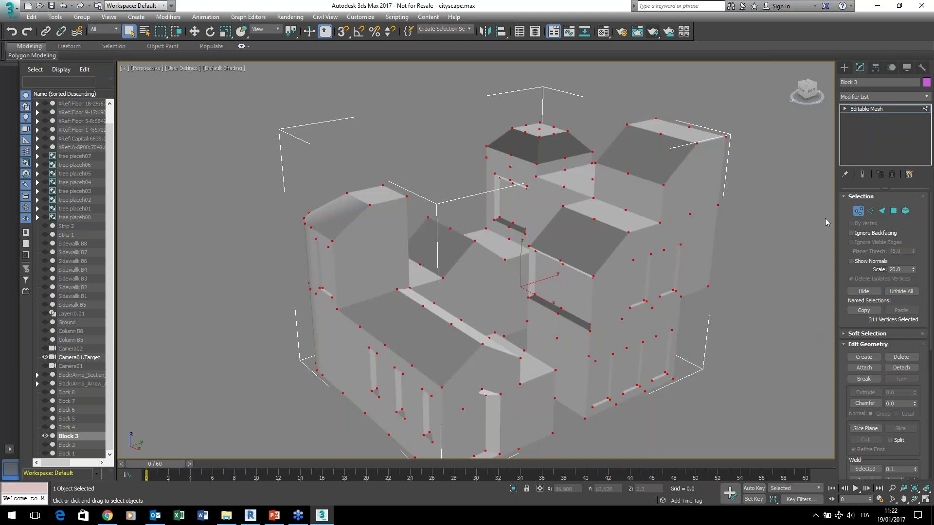
{"action": "left_click", "coordinate": [858, 214]}
Select the small flat roof polygon and move it slightly up along Z.
{"action": "left_click", "coordinate": [895, 212]}
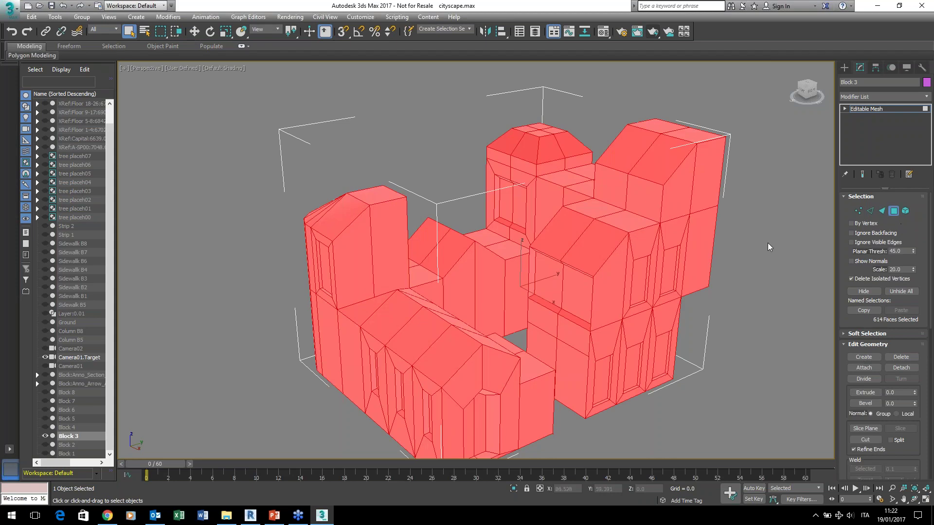
{"action": "left_click", "coordinate": [382, 205]}
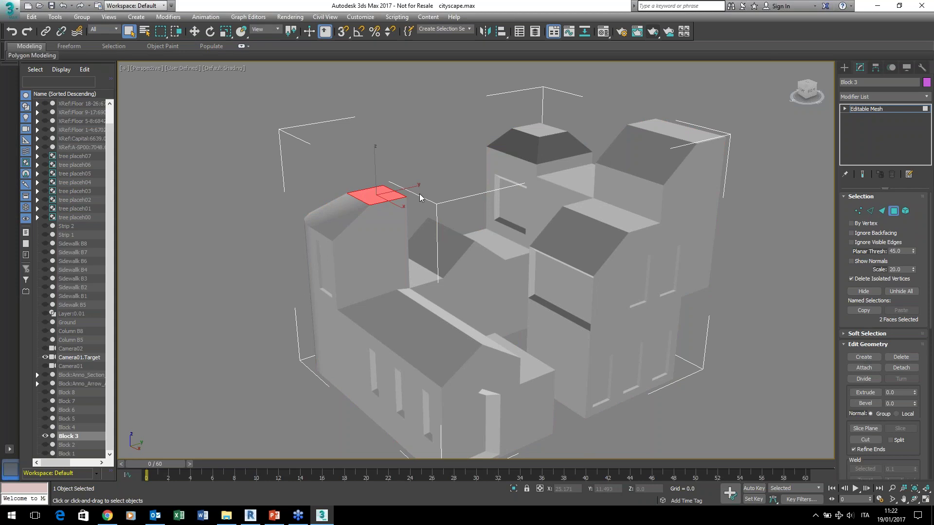
{"action": "left_click", "coordinate": [192, 36]}
{"action": "left_click_drag", "start_coordinate": [373, 165], "coordinate": [367, 168]}
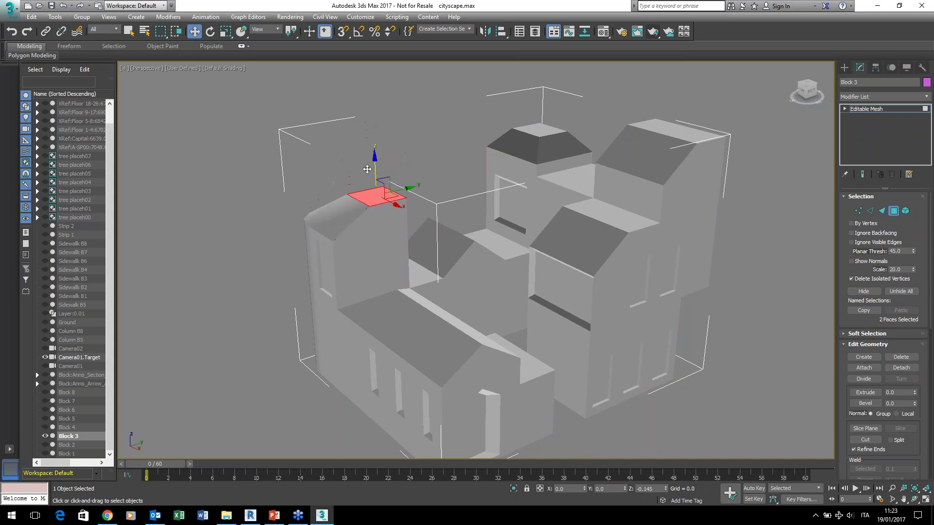
{"action": "left_click_drag", "start_coordinate": [367, 169], "coordinate": [369, 164]}
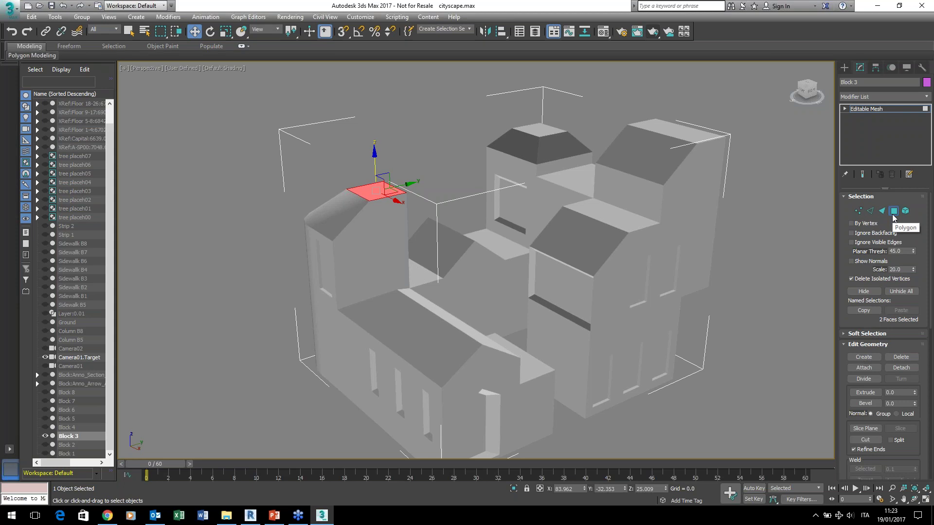
In Vertex mode, lift one roof-corner vertex and return it near its corner.
{"action": "left_click", "coordinate": [858, 211]}
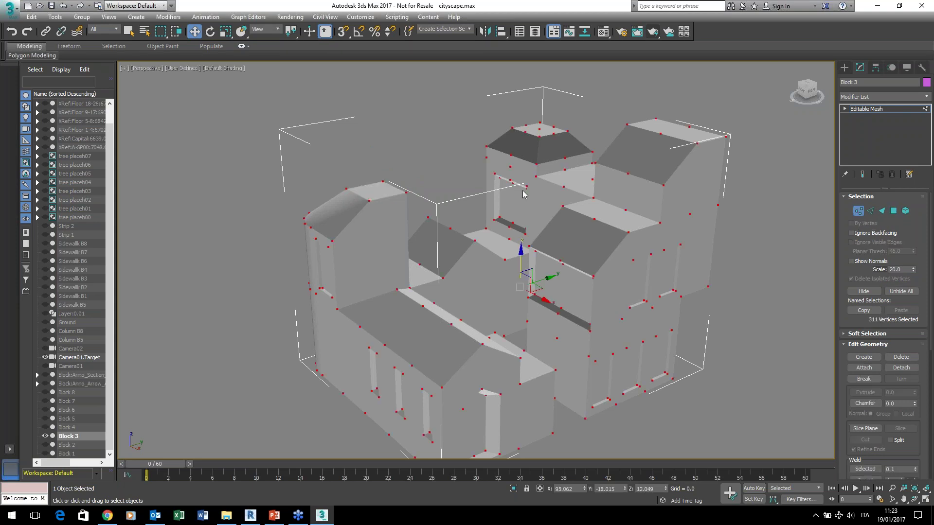
{"action": "left_click", "coordinate": [383, 181]}
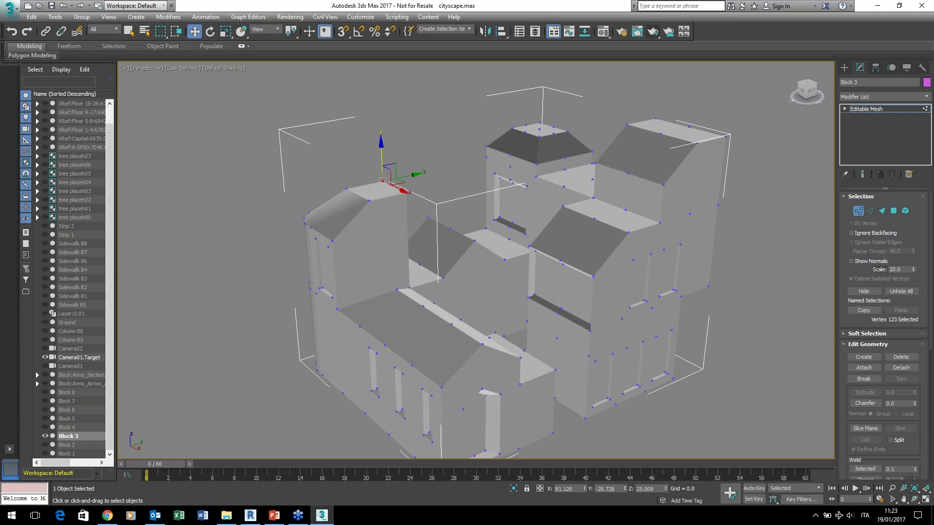
{"action": "left_click_drag", "start_coordinate": [381, 160], "coordinate": [379, 148]}
{"action": "left_click_drag", "start_coordinate": [379, 148], "coordinate": [383, 152]}
Select both roof-corner vertices and move them along Z, orbiting to check the roof shape.
{"action": "middle_click_drag", "start_coordinate": [424, 224], "coordinate": [447, 238]}
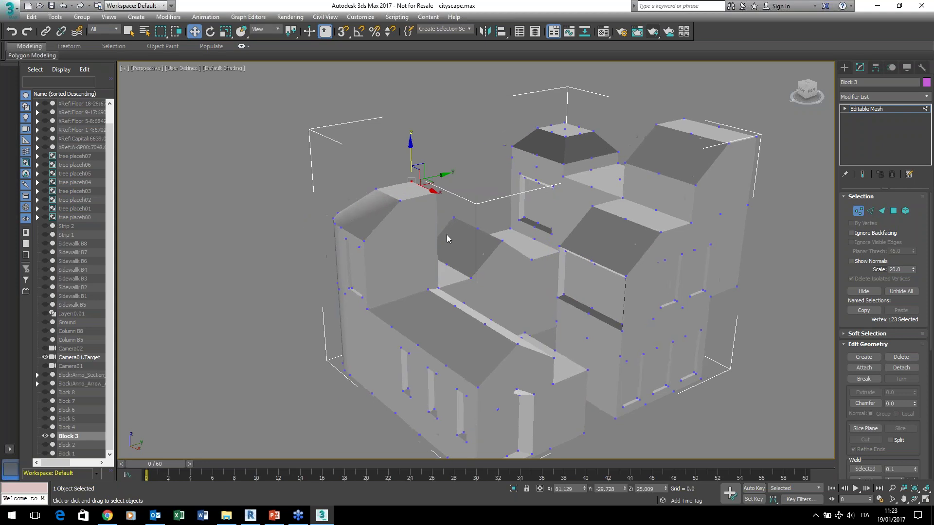
{"action": "scroll", "coordinate": [449, 240], "scroll_direction": "up", "scroll_amount": 3}
{"action": "scroll", "coordinate": [452, 233], "scroll_direction": "up", "scroll_amount": 3}
{"action": "scroll", "coordinate": [442, 194], "scroll_direction": "up", "scroll_amount": 5}
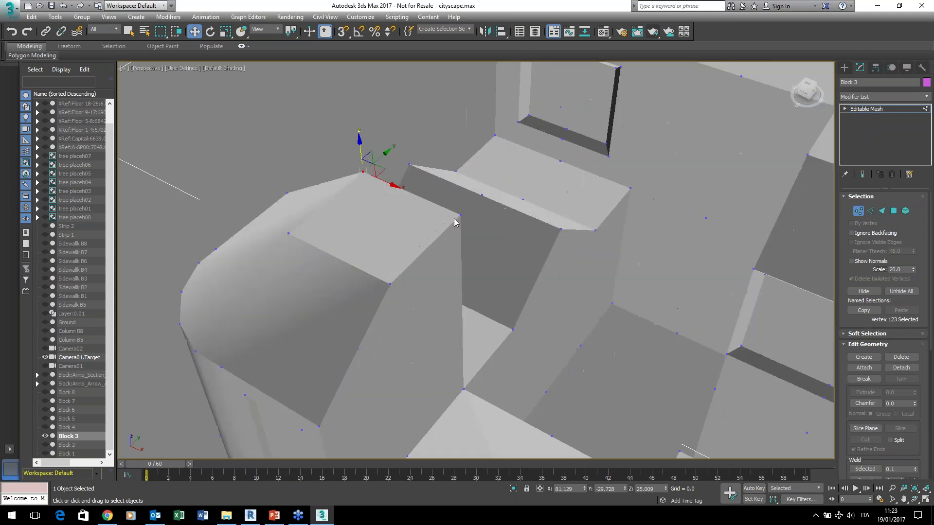
{"action": "left_click", "coordinate": [459, 214]}
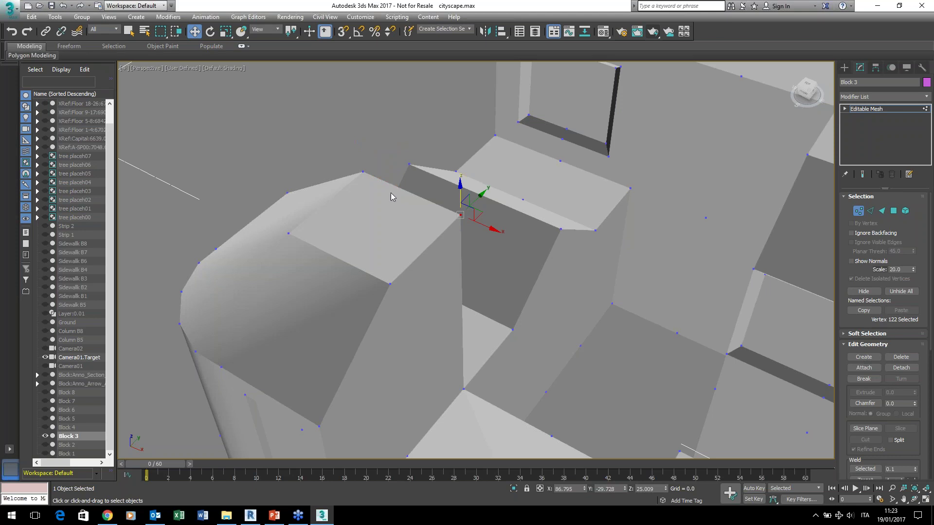
{"action": "left_click", "coordinate": [363, 172], "text": "ctrl"}
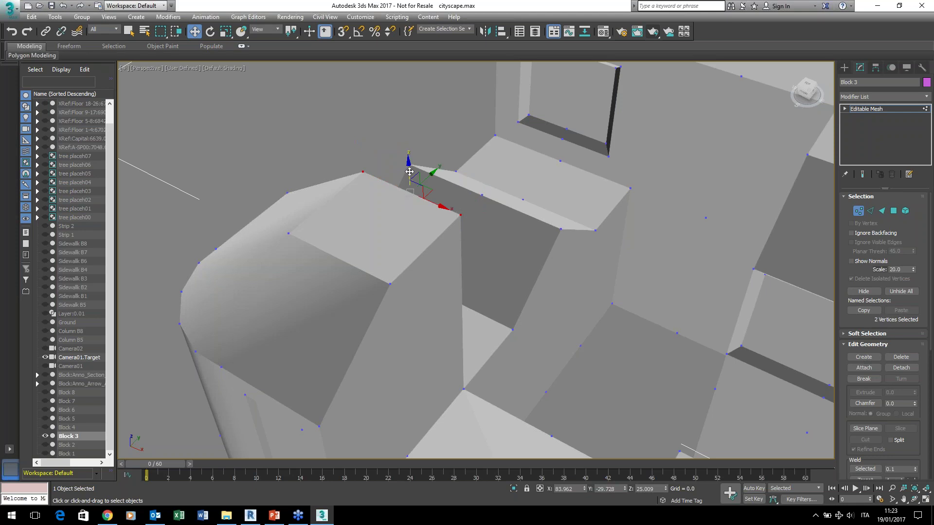
{"action": "mouse_move", "coordinate": [410, 172]}
{"action": "left_mouse_down"}
{"action": "mouse_move", "coordinate": [407, 146]}
{"action": "mouse_move", "coordinate": [406, 193]}
{"action": "mouse_move", "coordinate": [407, 149]}
{"action": "left_mouse_up"}
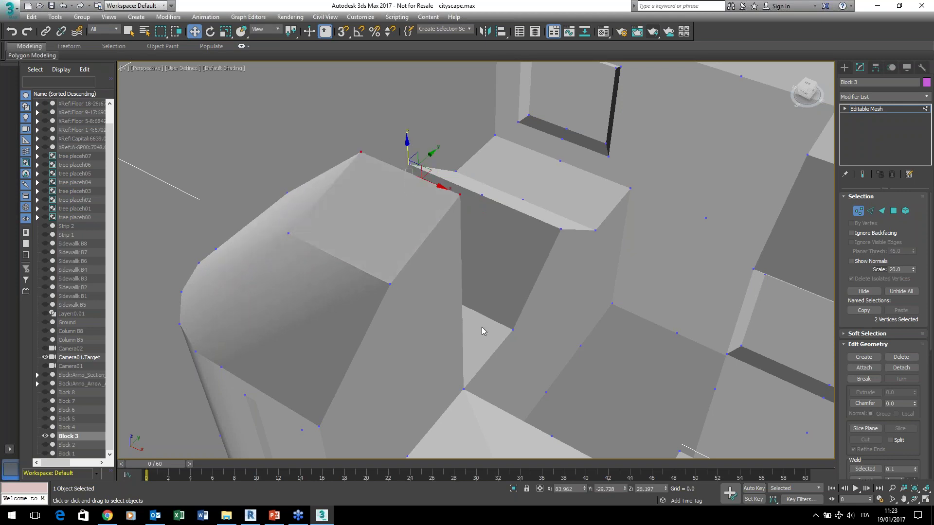
{"action": "middle_click_drag", "start_coordinate": [483, 331], "coordinate": [442, 315], "text": "alt"}
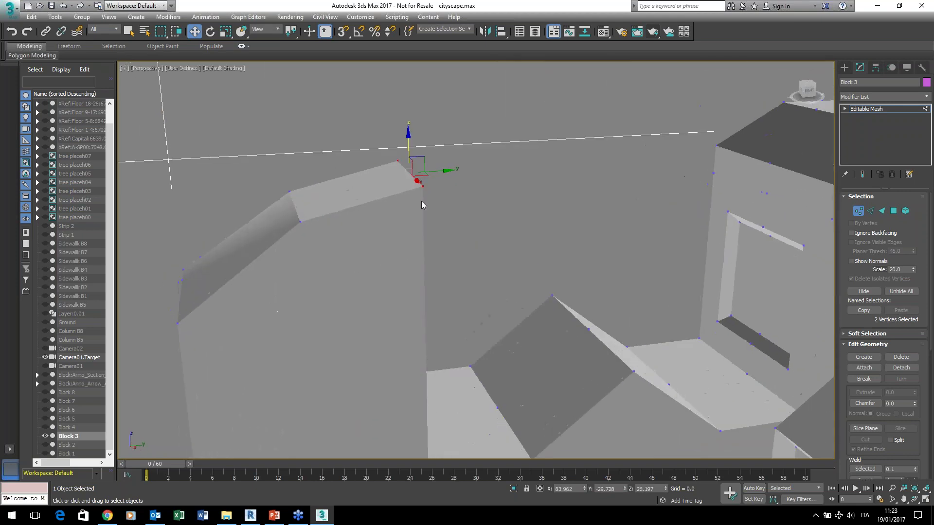
{"action": "left_click_drag", "start_coordinate": [408, 146], "coordinate": [400, 229]}
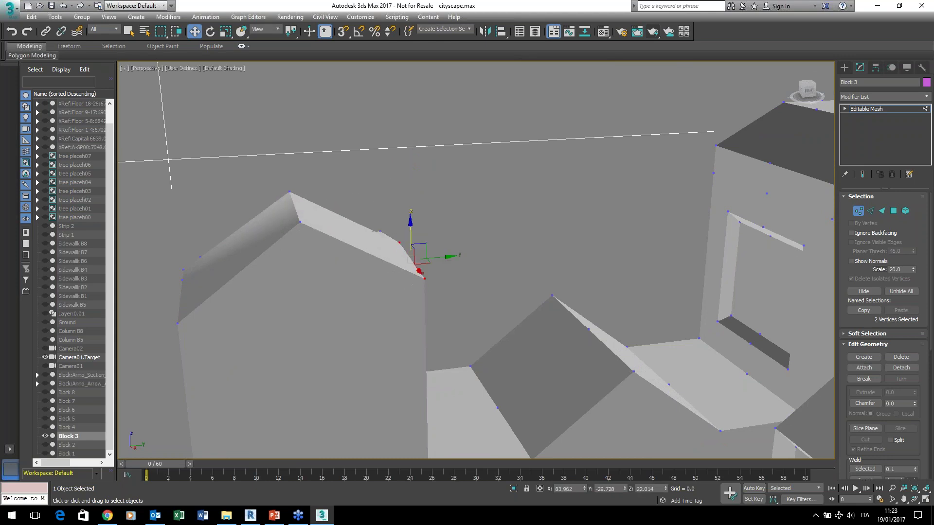
{"action": "mouse_move", "coordinate": [518, 335]}
{"action": "middle_mouse_down", "text": "alt"}
{"action": "mouse_move", "coordinate": [454, 330]}
{"action": "mouse_move", "coordinate": [468, 334]}
{"action": "middle_mouse_up", "text": "alt"}
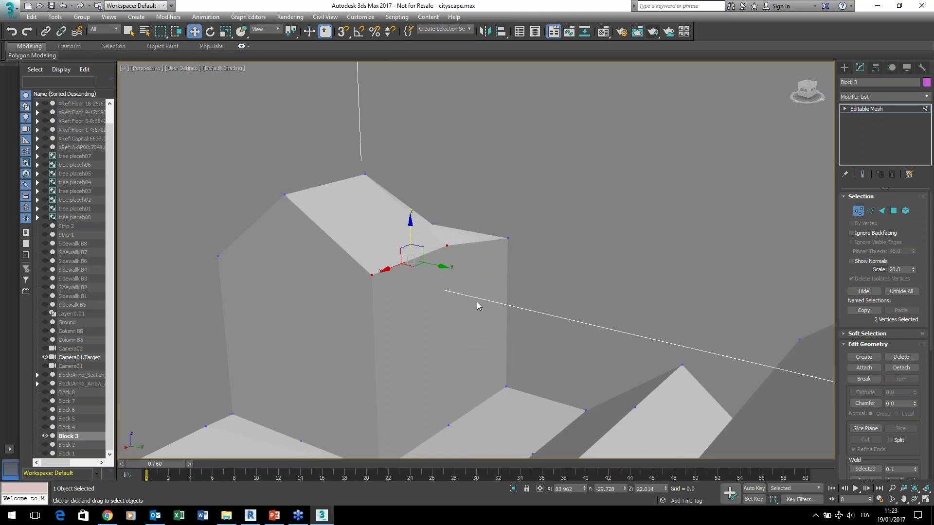
Set the roof vertices to absolute Z 21.209 via Move Transform Type-In, then deselect and exit Vertex mode.
{"action": "right_click", "coordinate": [194, 31]}
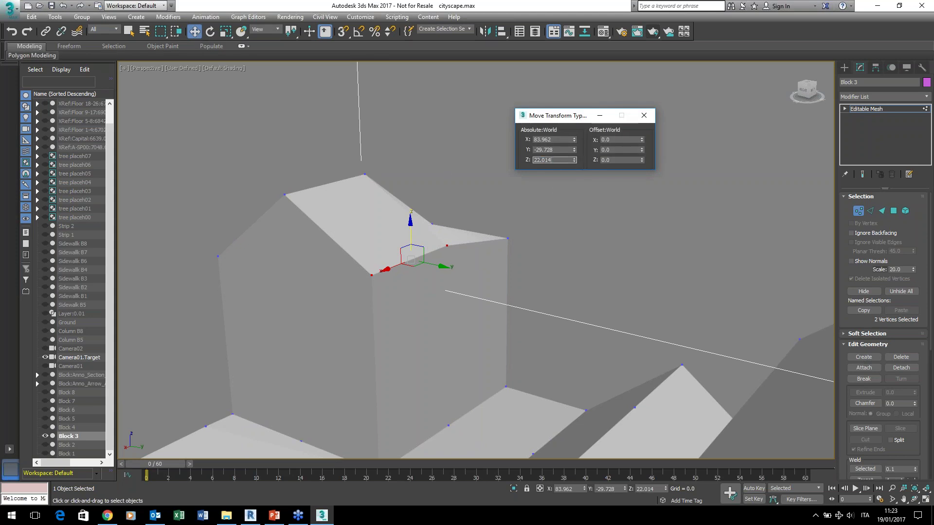
{"action": "double_click", "coordinate": [549, 160]}
{"action": "left_click_drag", "start_coordinate": [574, 160], "coordinate": [570, 176]}
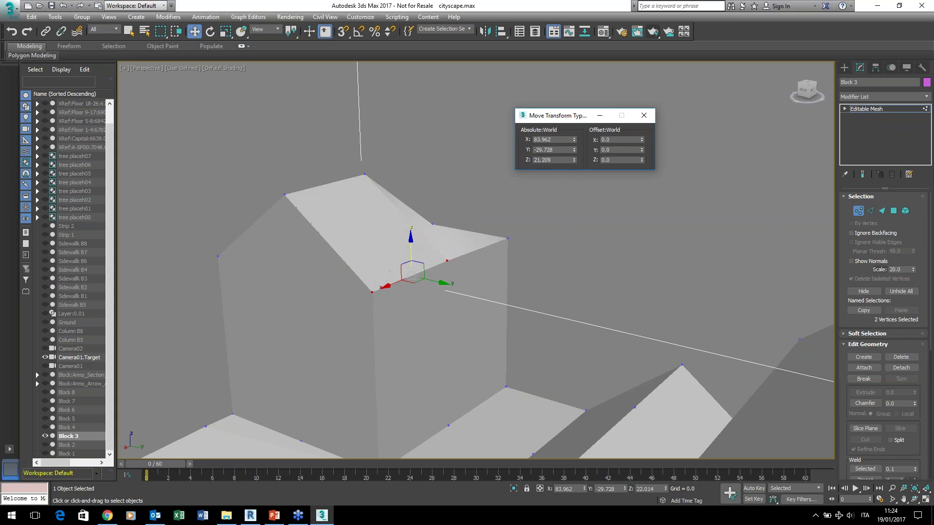
{"action": "left_click", "coordinate": [643, 115]}
{"action": "left_click", "coordinate": [650, 244]}
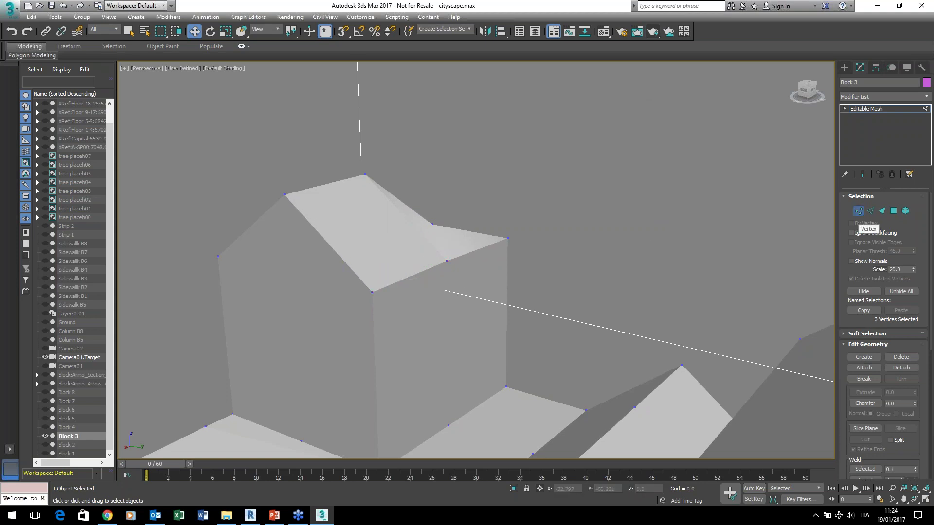
{"action": "left_click", "coordinate": [858, 210]}
Deselect Block 3, Unhide All objects, then zoom extents and zoom in on downtown.
{"action": "left_click", "coordinate": [657, 278]}
{"action": "scroll", "coordinate": [658, 277], "scroll_direction": "down", "scroll_amount": 10}
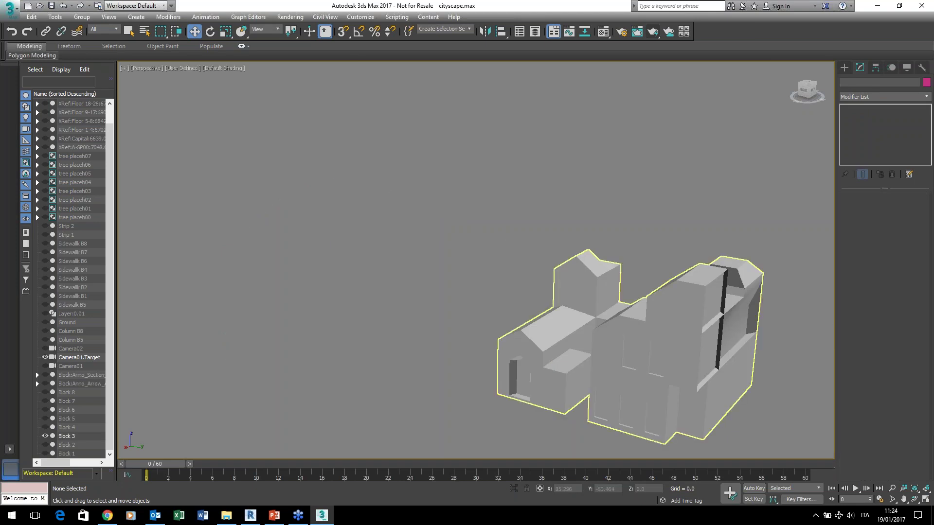
{"action": "mouse_move", "coordinate": [656, 277]}
{"action": "middle_mouse_down", "text": "alt"}
{"action": "mouse_move", "coordinate": [577, 358]}
{"action": "mouse_move", "coordinate": [532, 350]}
{"action": "middle_mouse_up", "text": "alt"}
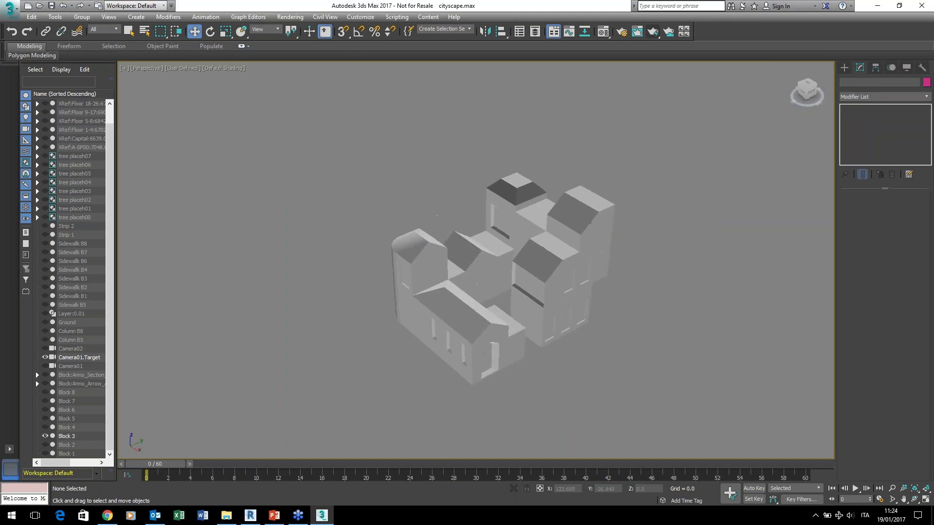
{"action": "right_click", "coordinate": [230, 281]}
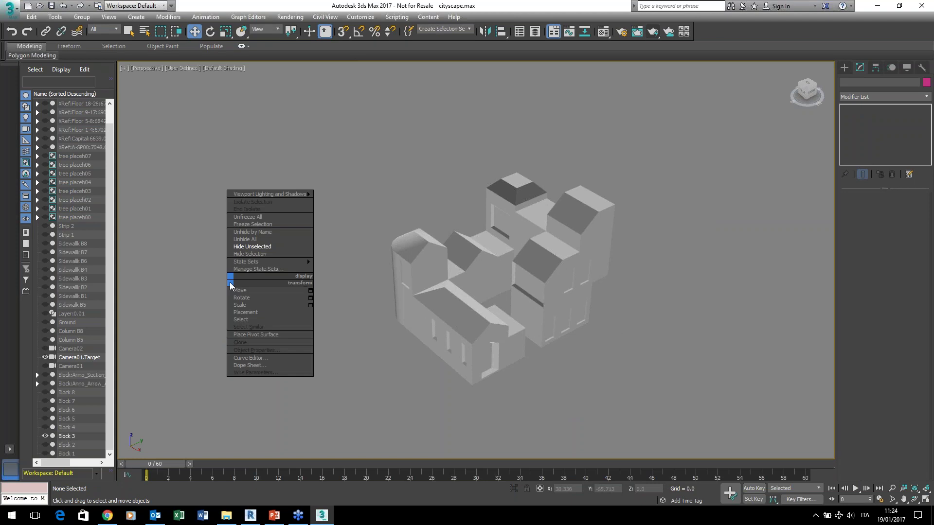
{"action": "left_click", "coordinate": [245, 239]}
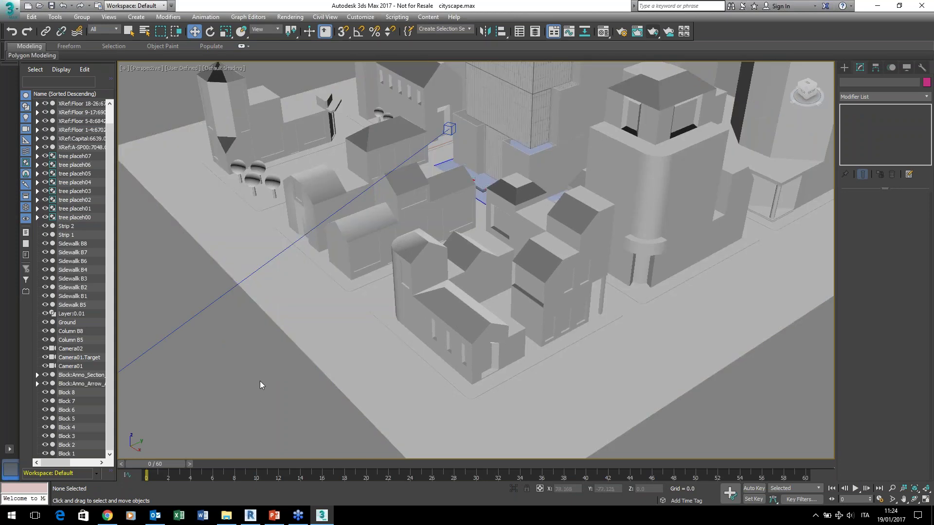
{"action": "key", "text": "z"}
{"action": "scroll", "coordinate": [260, 381], "scroll_direction": "down", "scroll_amount": 3}
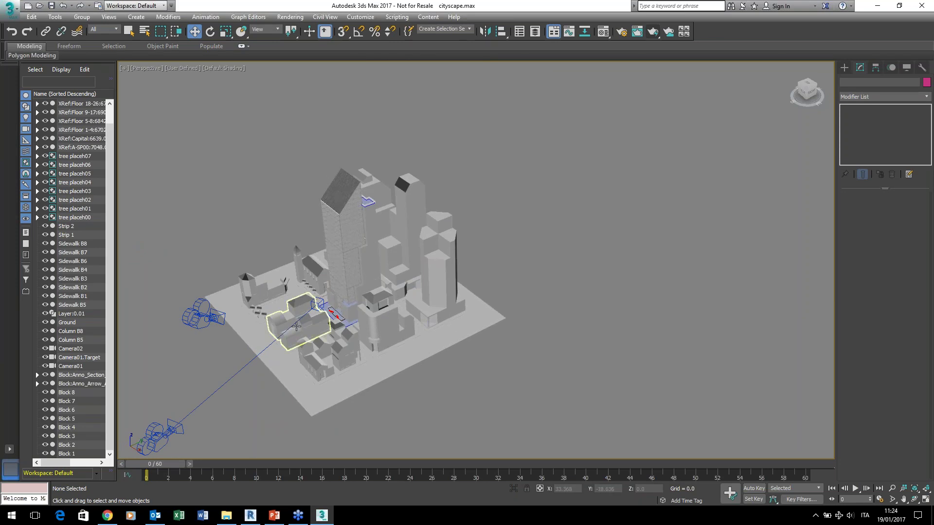
{"action": "scroll", "coordinate": [293, 330], "scroll_direction": "up", "scroll_amount": 3}
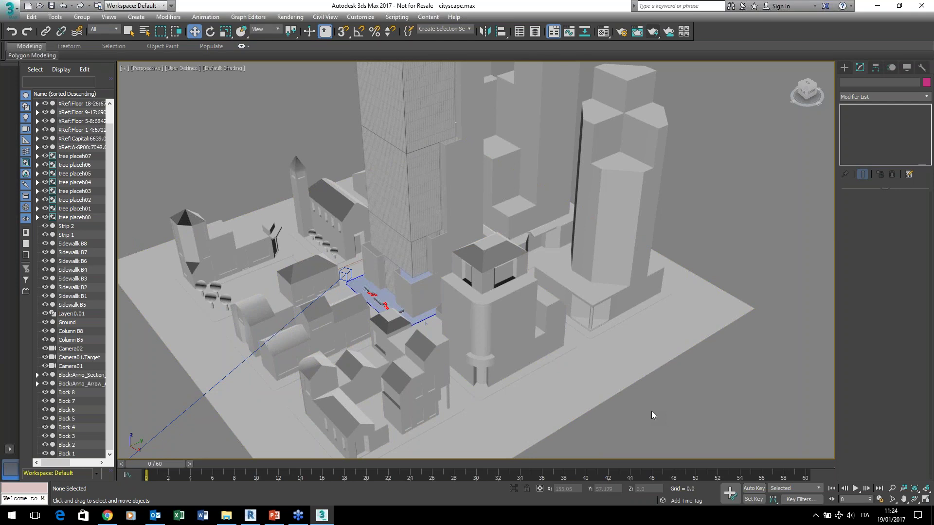
Switch the viewport to Top and zoom and pan to frame the ground plane and central block.
{"action": "key", "text": "t"}
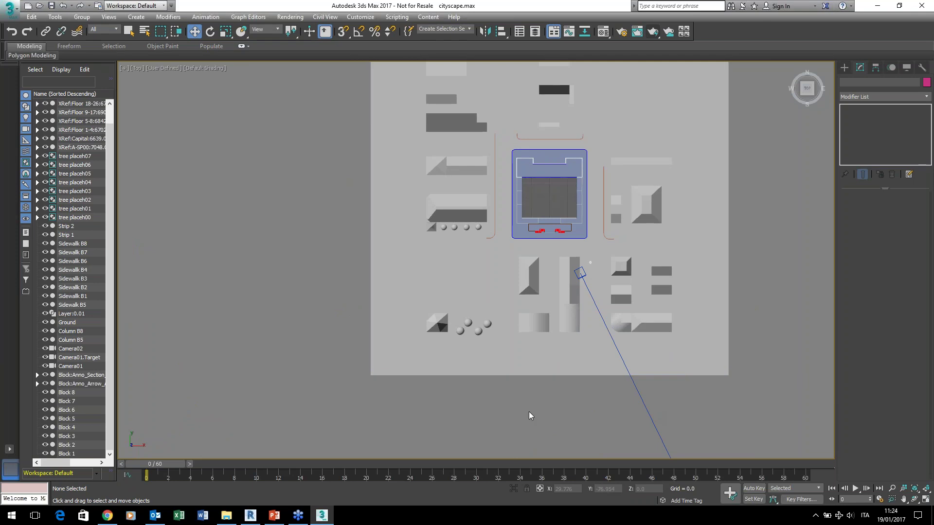
{"action": "scroll", "coordinate": [529, 412], "scroll_direction": "down", "scroll_amount": 3}
{"action": "scroll", "coordinate": [528, 418], "scroll_direction": "down", "scroll_amount": 3}
{"action": "scroll", "coordinate": [527, 418], "scroll_direction": "up", "scroll_amount": 1}
{"action": "scroll", "coordinate": [540, 346], "scroll_direction": "down", "scroll_amount": 1}
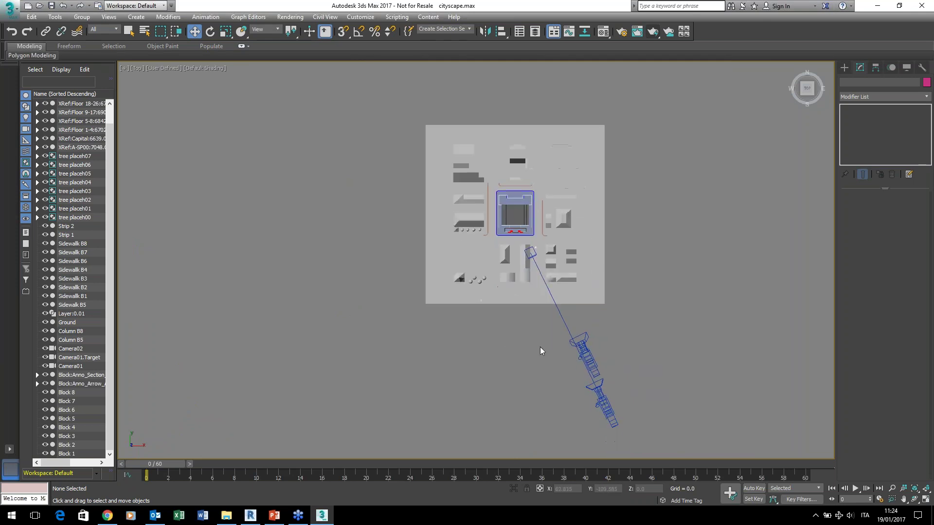
{"action": "middle_click_drag", "start_coordinate": [530, 375], "coordinate": [515, 388]}
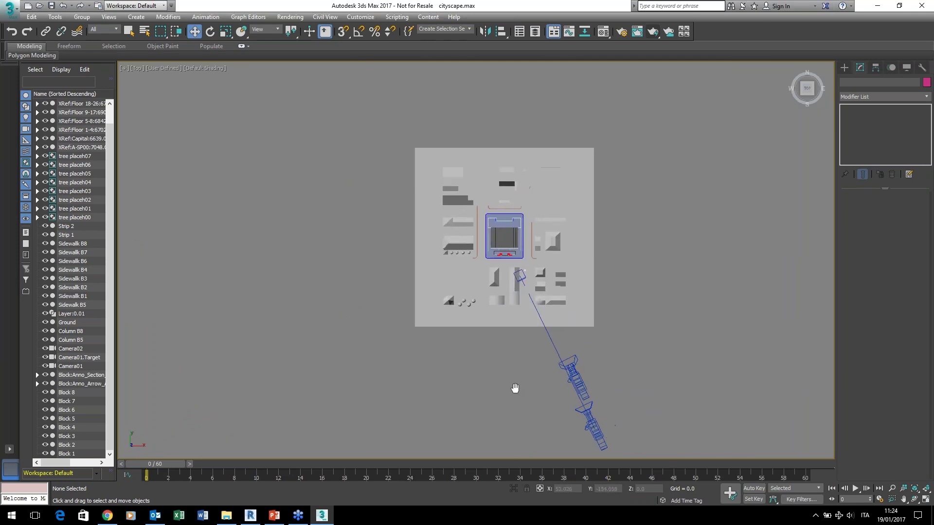
{"action": "scroll", "coordinate": [506, 272], "scroll_direction": "up", "scroll_amount": 3}
{"action": "scroll", "coordinate": [505, 272], "scroll_direction": "up", "scroll_amount": 3}
{"action": "middle_click_drag", "start_coordinate": [456, 269], "coordinate": [436, 324]}
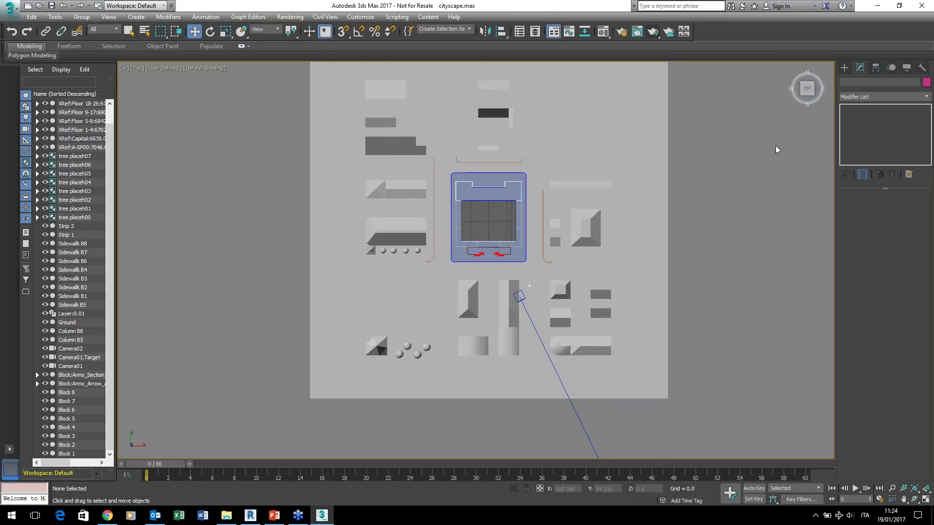
Create target camera Camera003 from the city's lower left, aimed at the central block.
{"action": "left_click", "coordinate": [844, 67]}
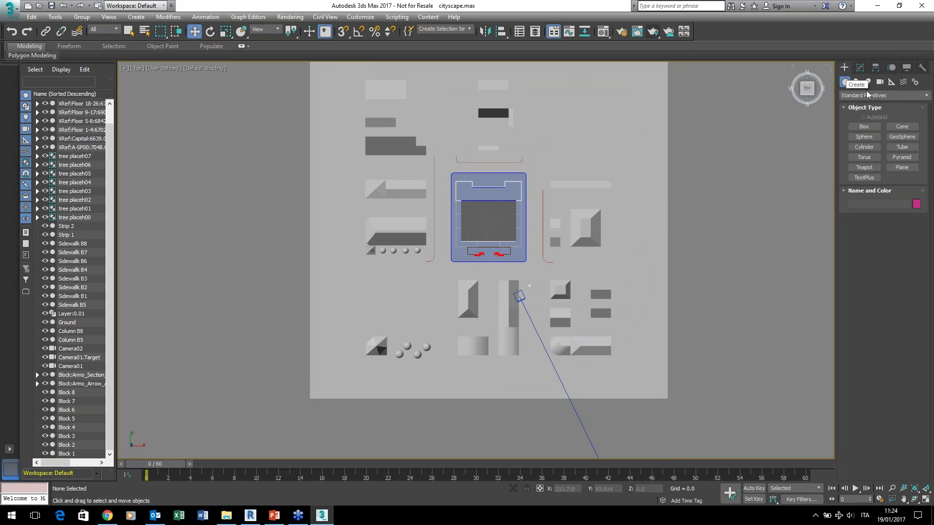
{"action": "left_click", "coordinate": [879, 83]}
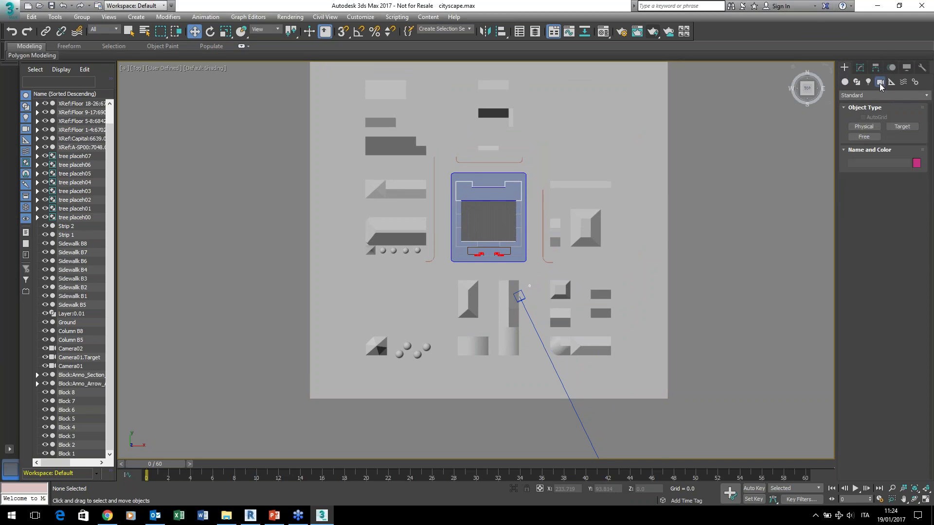
{"action": "left_click", "coordinate": [901, 127]}
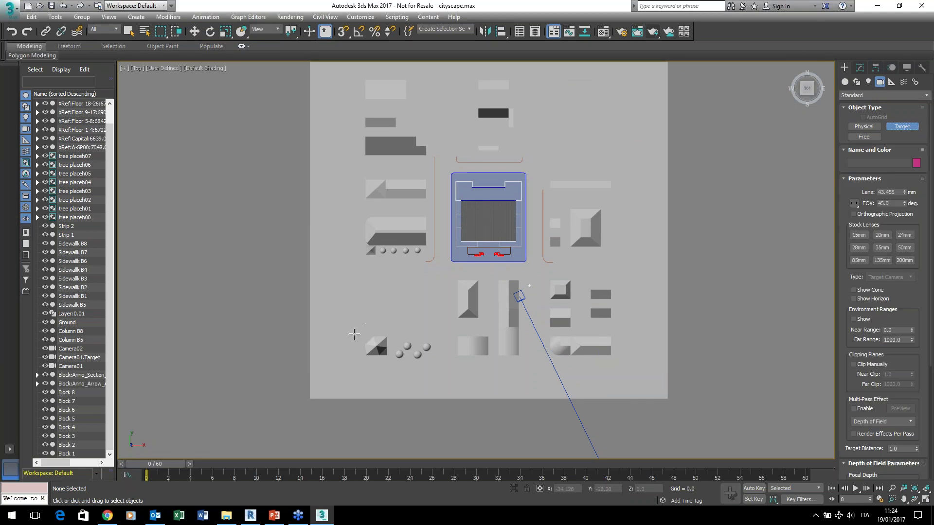
{"action": "left_click_drag", "start_coordinate": [343, 337], "coordinate": [559, 158]}
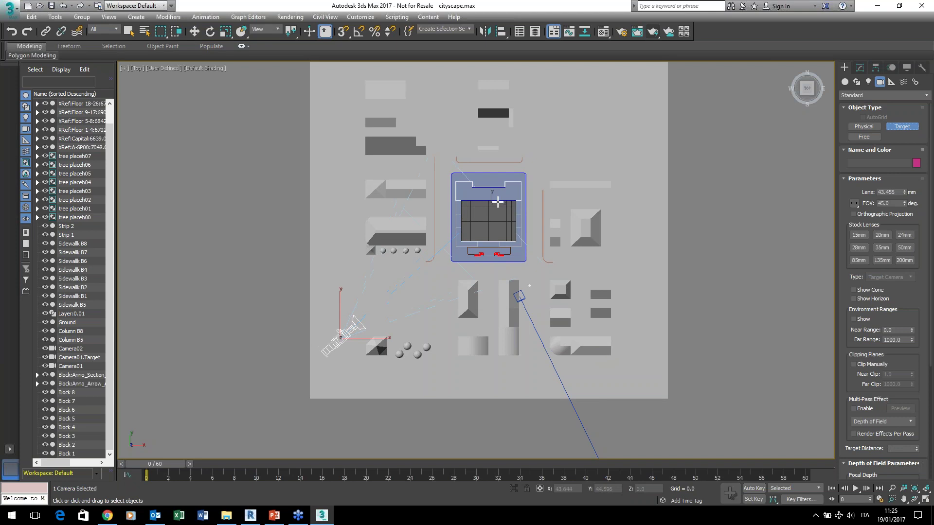
{"action": "left_click_drag", "start_coordinate": [559, 158], "coordinate": [599, 133]}
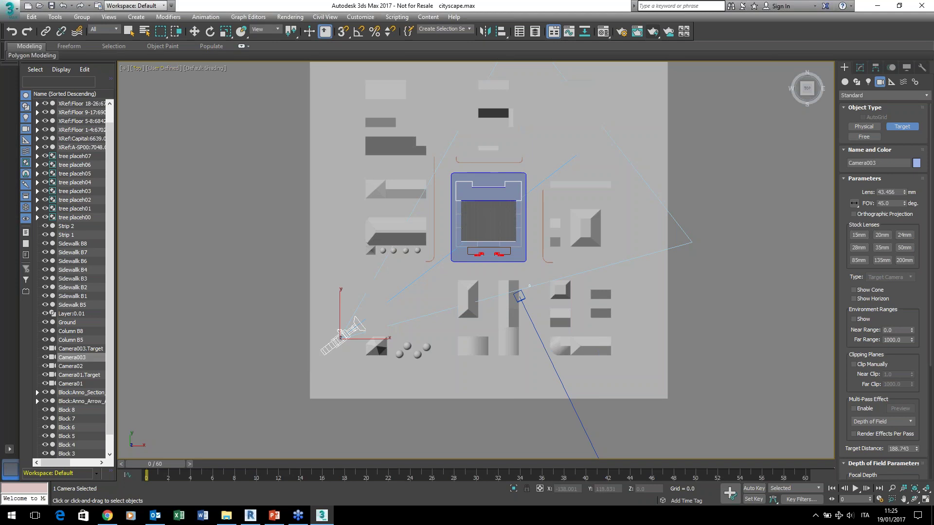
Switch the Top viewport's point of view to Camera003.
{"action": "left_click", "coordinate": [169, 68]}
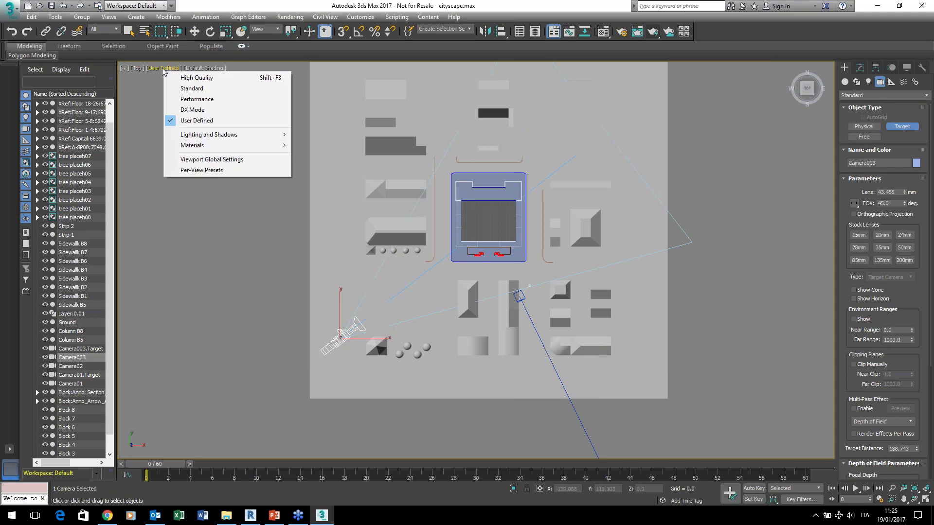
{"action": "left_click", "coordinate": [138, 68]}
{"action": "mouse_move", "coordinate": [165, 77]}
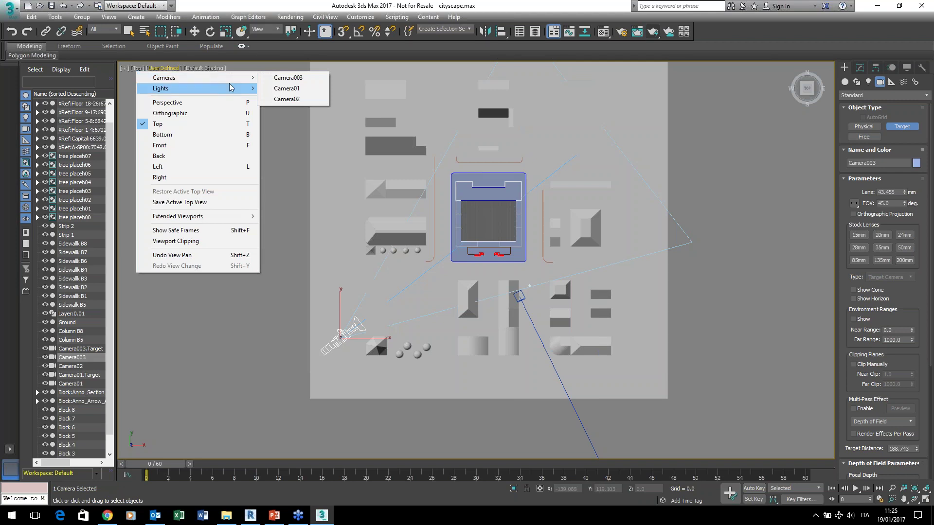
{"action": "left_click", "coordinate": [287, 78]}
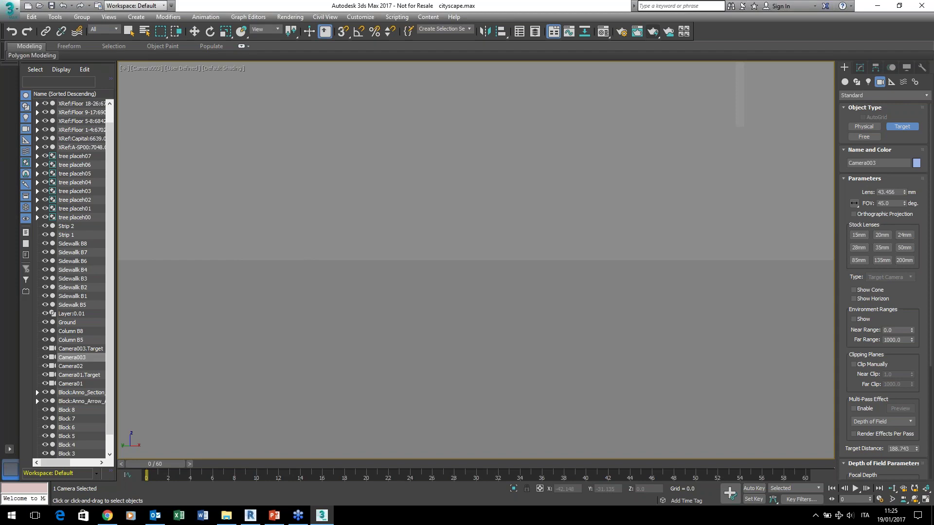
Restore four viewports and move Camera003 down-left in the Top view so it frames the buildings.
{"action": "key", "text": "alt+w"}
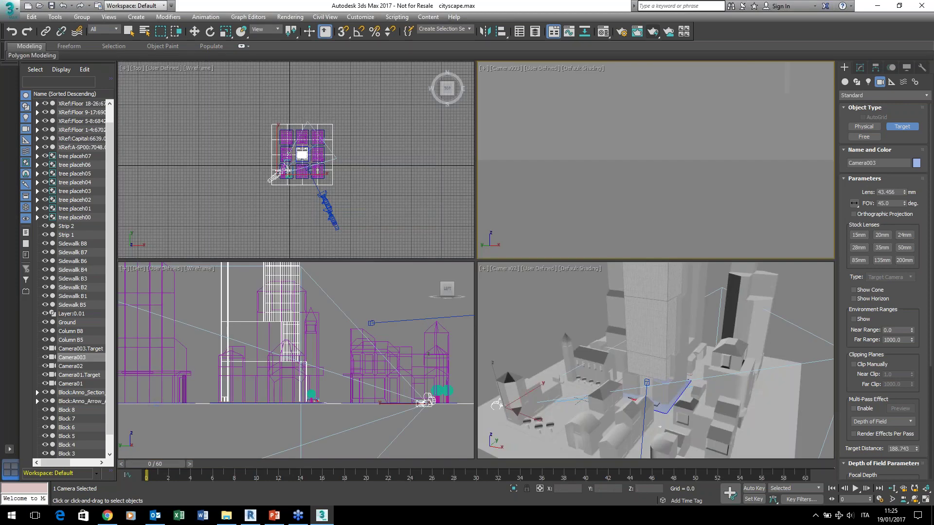
{"action": "middle_click_drag", "start_coordinate": [243, 201], "coordinate": [241, 204]}
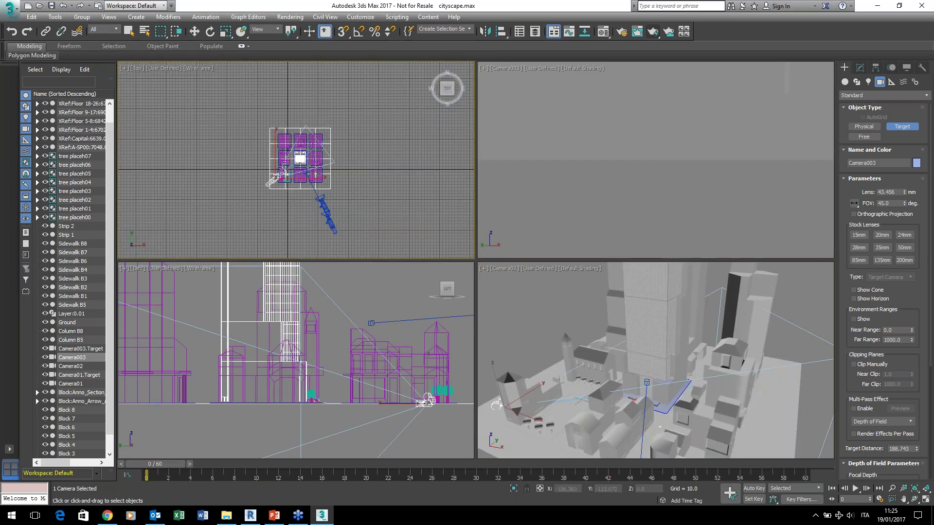
{"action": "left_click", "coordinate": [195, 32]}
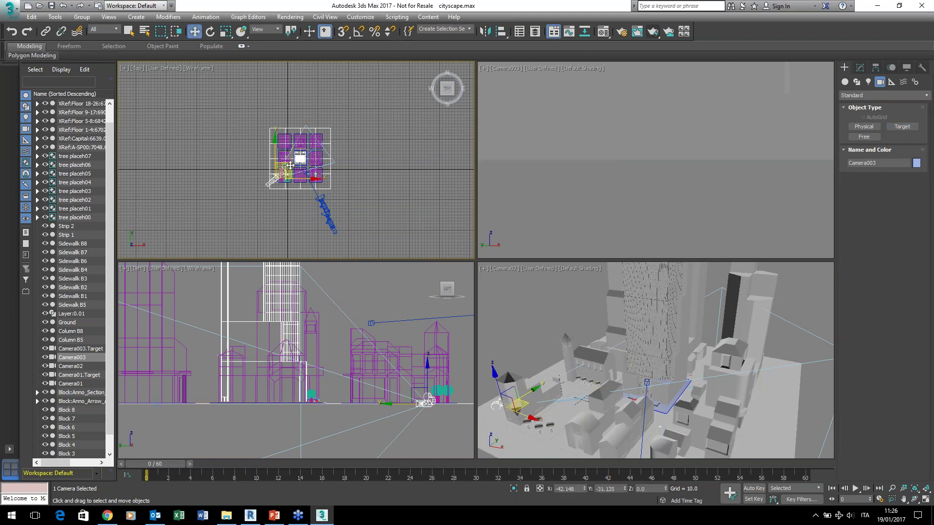
{"action": "left_click_drag", "start_coordinate": [290, 165], "coordinate": [276, 178]}
{"action": "left_click_drag", "start_coordinate": [270, 188], "coordinate": [278, 190]}
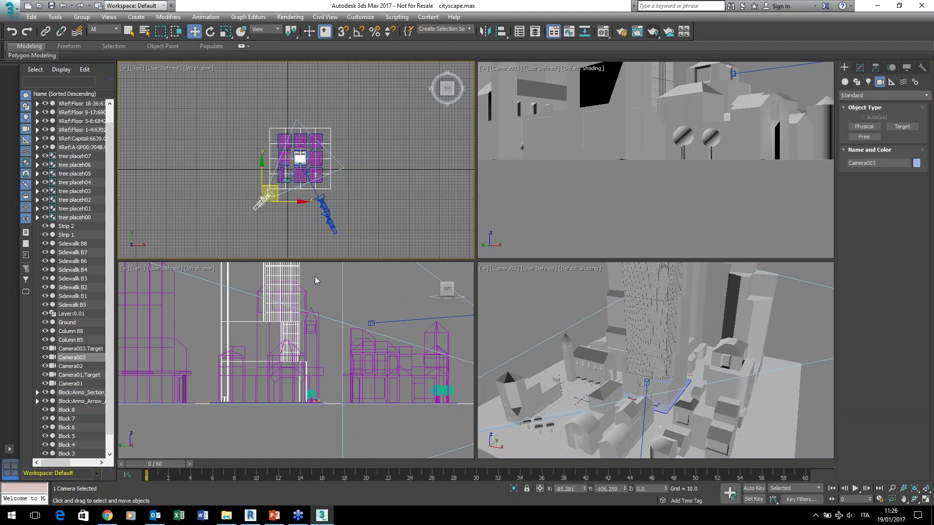
{"action": "left_click_drag", "start_coordinate": [275, 187], "coordinate": [269, 190]}
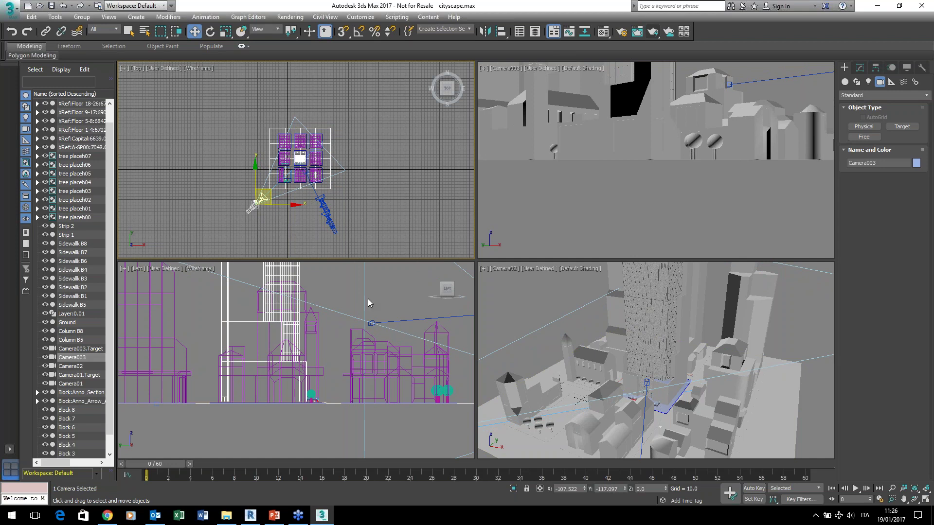
Zoom the Left viewport and raise Camera003 higher above the ground.
{"action": "middle_click", "coordinate": [327, 300]}
{"action": "scroll", "coordinate": [328, 300], "scroll_direction": "down", "scroll_amount": 3}
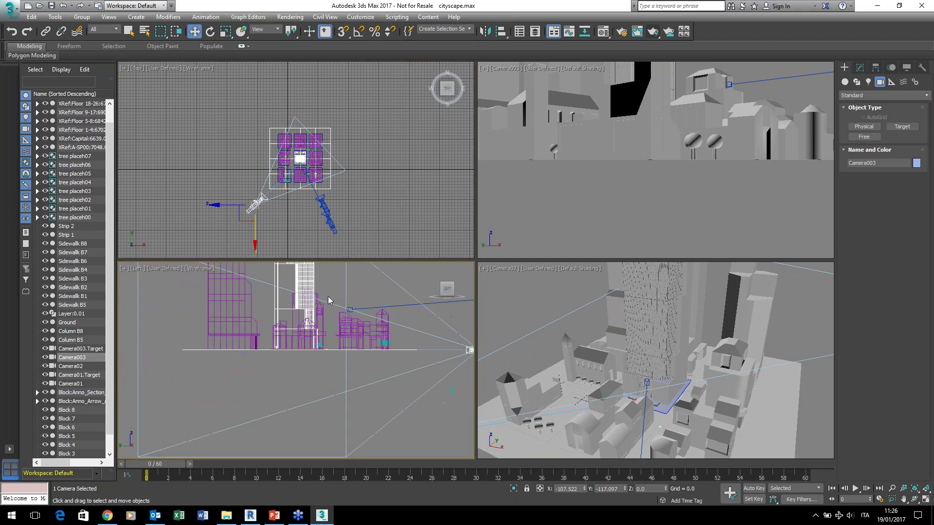
{"action": "scroll", "coordinate": [328, 300], "scroll_direction": "down", "scroll_amount": 2}
{"action": "scroll", "coordinate": [327, 300], "scroll_direction": "down", "scroll_amount": 2}
{"action": "scroll", "coordinate": [358, 327], "scroll_direction": "down", "scroll_amount": 2}
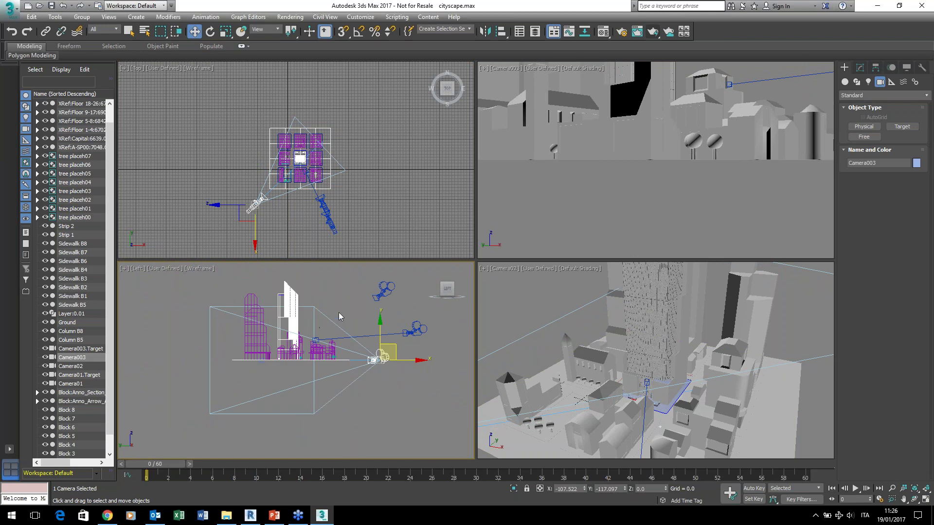
{"action": "left_click_drag", "start_coordinate": [380, 324], "coordinate": [377, 281]}
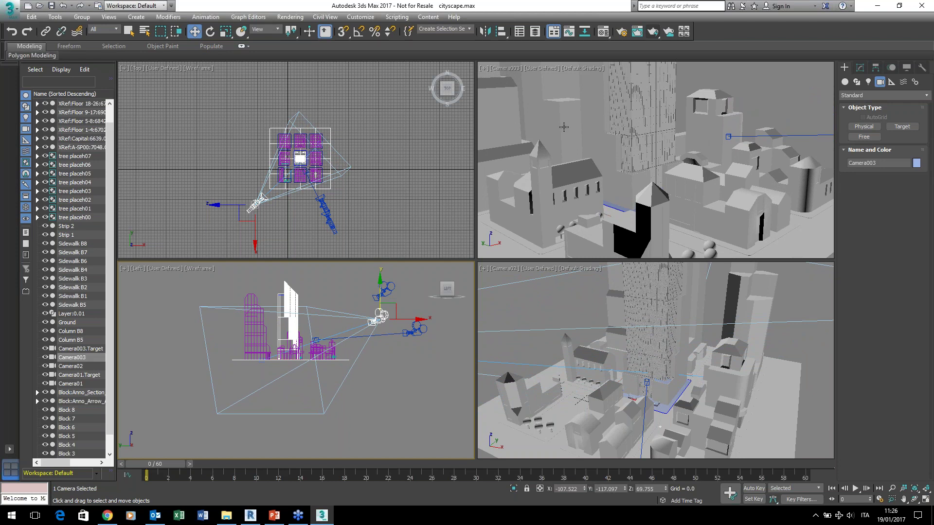
{"action": "left_click_drag", "start_coordinate": [381, 281], "coordinate": [382, 277]}
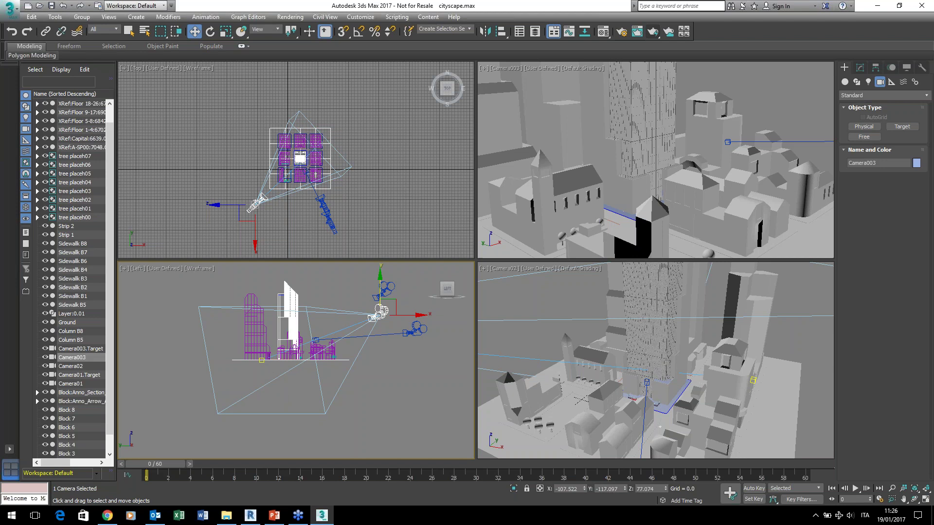
Raise the camera target to tilt the view up, then reselect Camera003 in the Modify panel.
{"action": "mouse_move", "coordinate": [262, 360]}
{"action": "left_mouse_down"}
{"action": "mouse_move", "coordinate": [255, 300]}
{"action": "mouse_move", "coordinate": [249, 328]}
{"action": "left_mouse_up"}
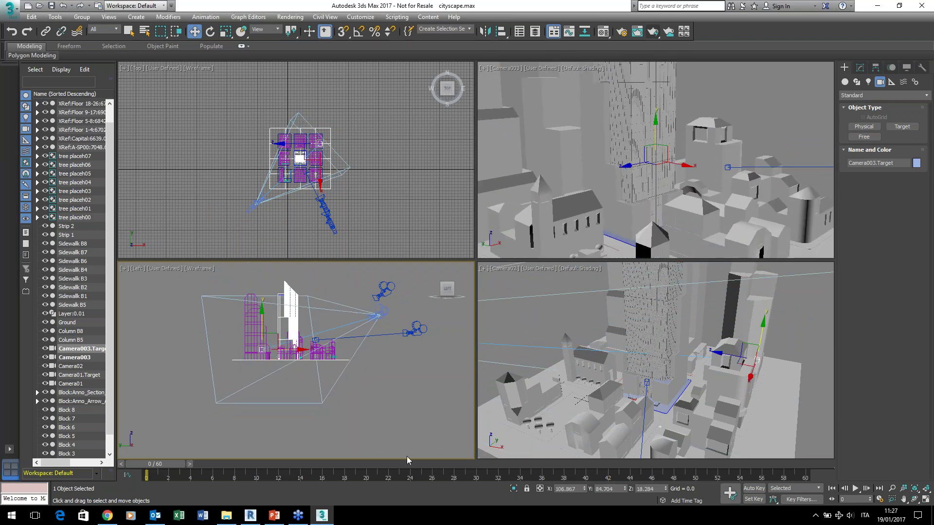
{"action": "left_click", "coordinate": [381, 311]}
{"action": "left_click", "coordinate": [860, 67]}
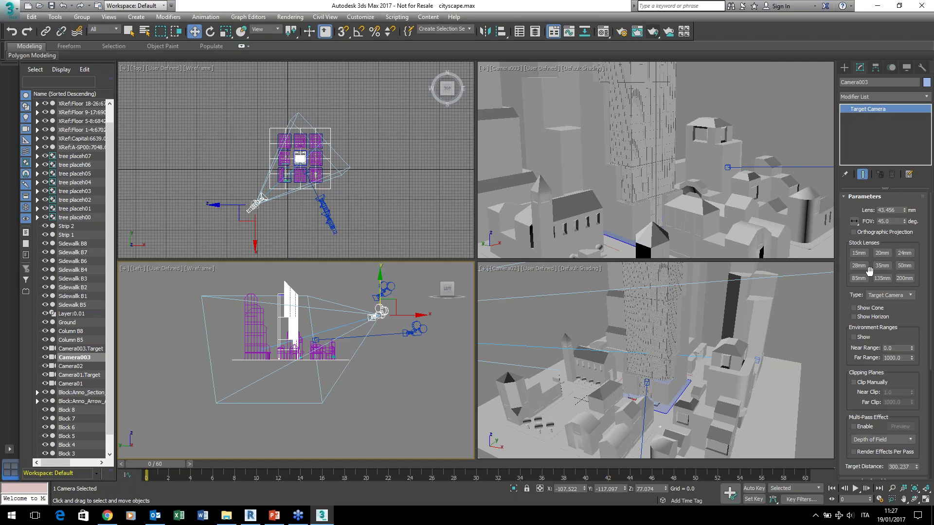
Try the 35 mm and 28 mm stock lenses, settle the Lens at 30 mm, then deselect.
{"action": "left_click", "coordinate": [882, 265]}
{"action": "left_click", "coordinate": [861, 266]}
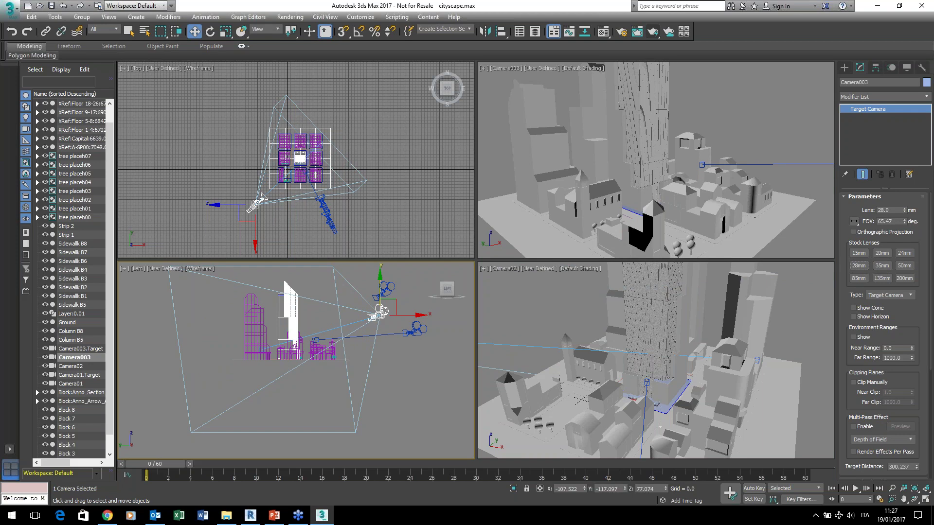
{"action": "double_click", "coordinate": [893, 211]}
{"action": "left_click_drag", "start_coordinate": [906, 210], "coordinate": [904, 207]}
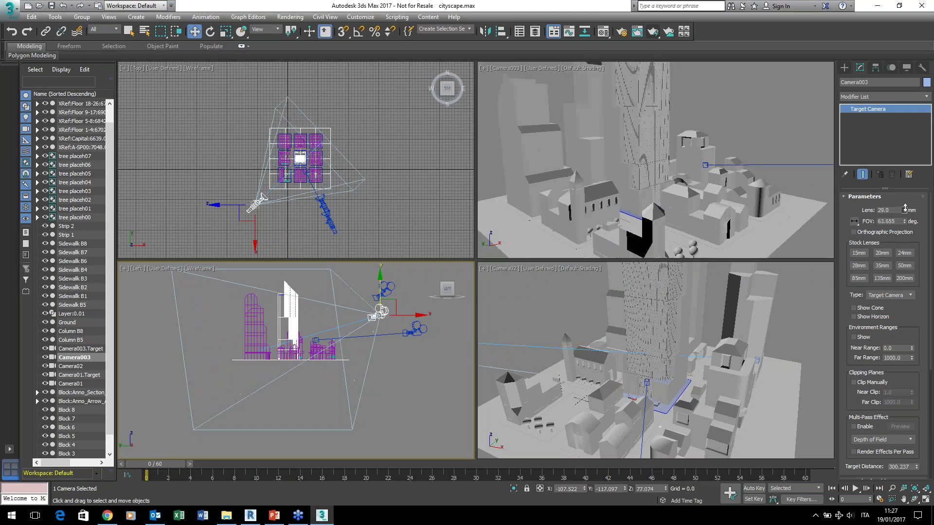
{"action": "left_click_drag", "start_coordinate": [904, 207], "coordinate": [904, 211]}
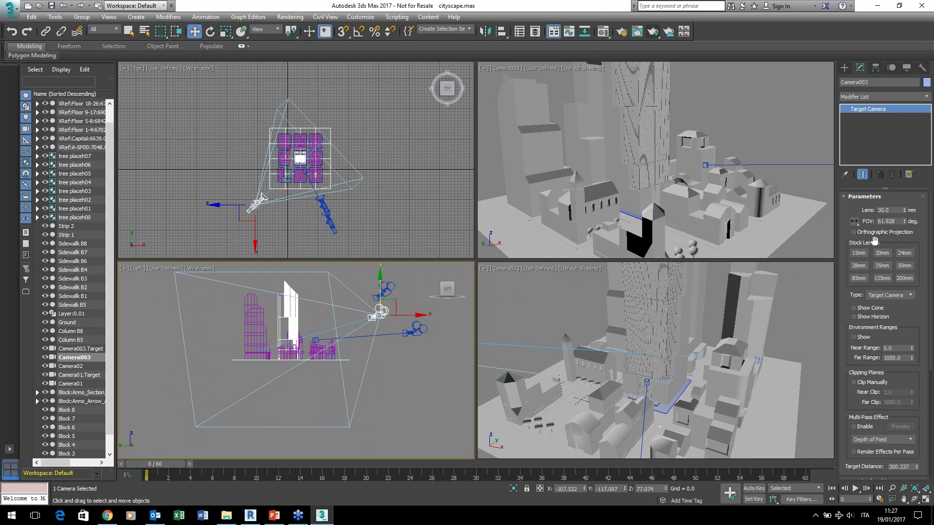
{"action": "left_click", "coordinate": [413, 393]}
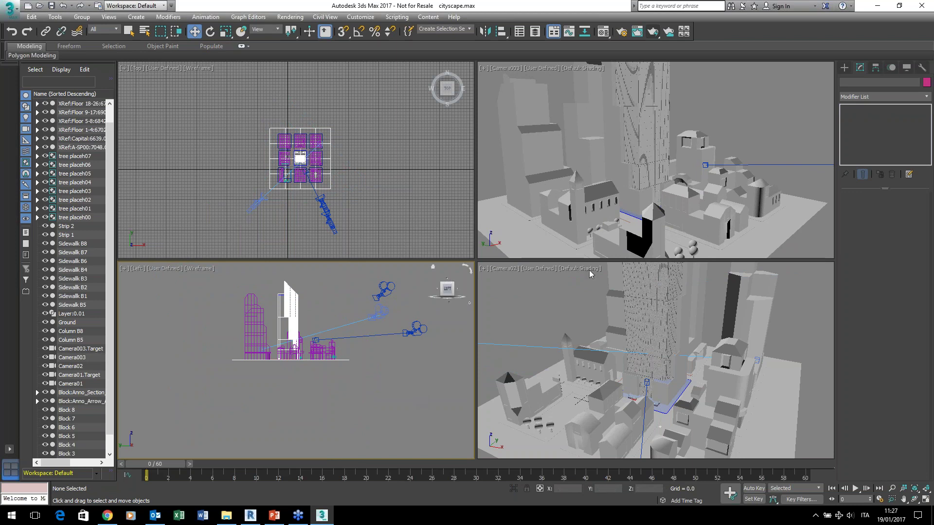
Switch the command panel to the Create tab.
{"action": "left_click", "coordinate": [844, 68]}
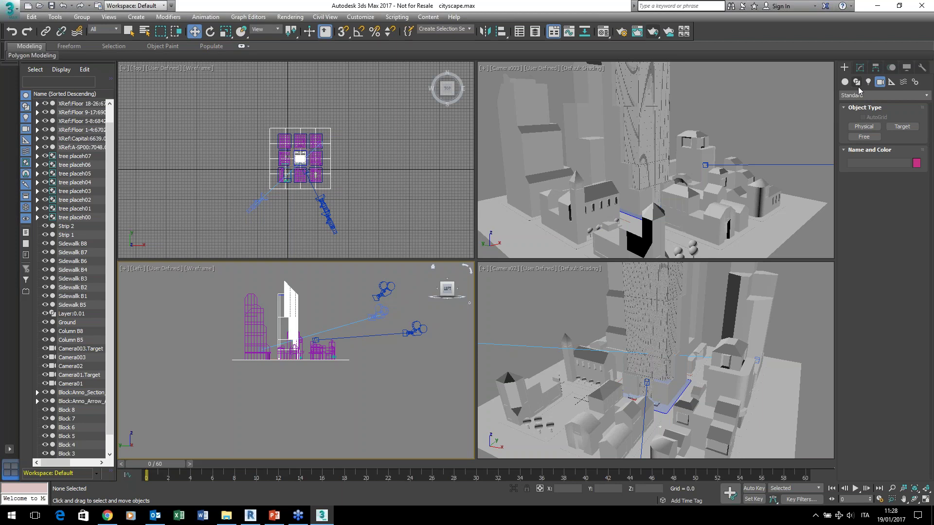
List the photometric lights in the Create panel's Lights category.
{"action": "left_click", "coordinate": [868, 83]}
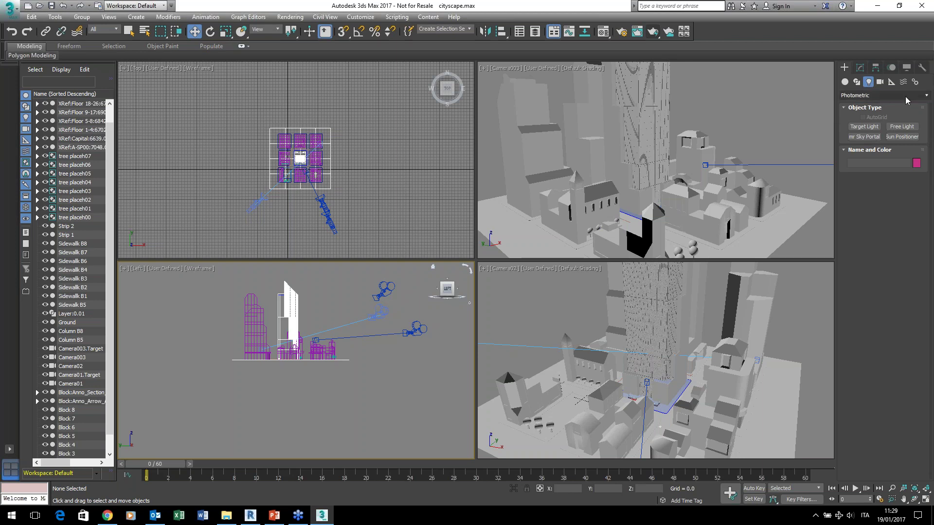
List the Systems category, including Sunlight and Daylight.
{"action": "left_click", "coordinate": [914, 81]}
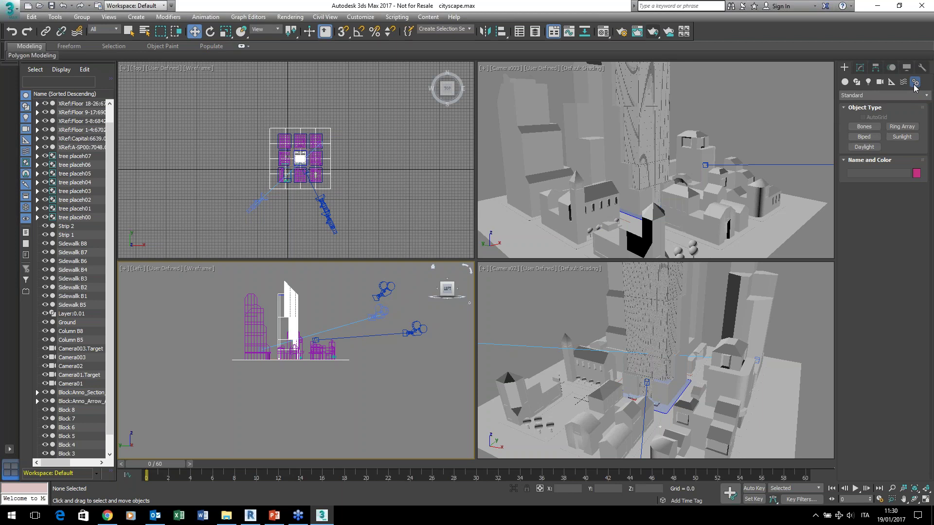
Place a Daylight system compass right of the city in the Top viewport and set its orbital scale.
{"action": "left_click", "coordinate": [864, 147]}
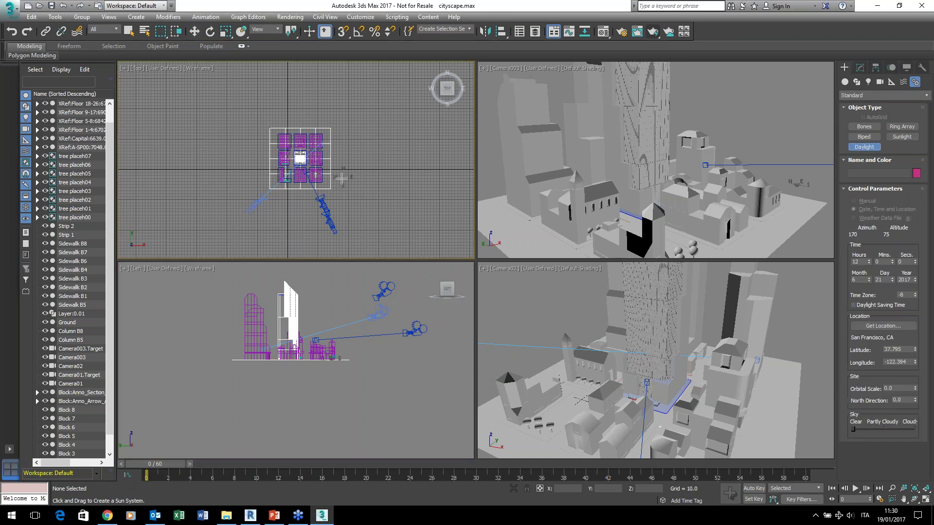
{"action": "left_click_drag", "start_coordinate": [343, 178], "coordinate": [342, 182]}
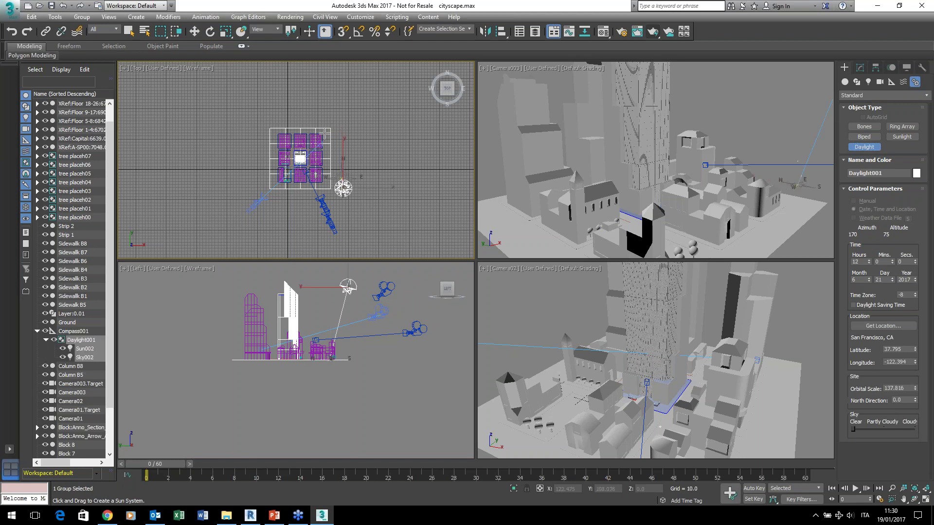
{"action": "left_click", "coordinate": [303, 87]}
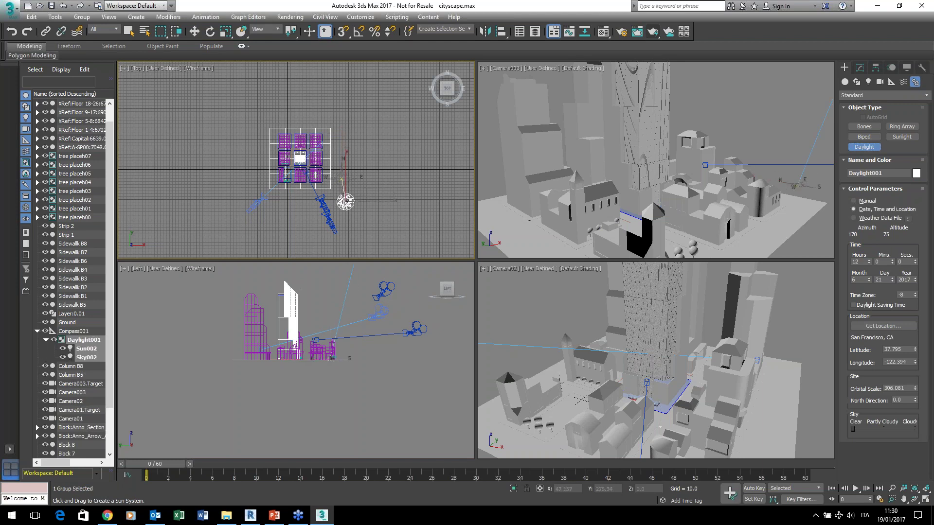
{"action": "key", "text": "w"}
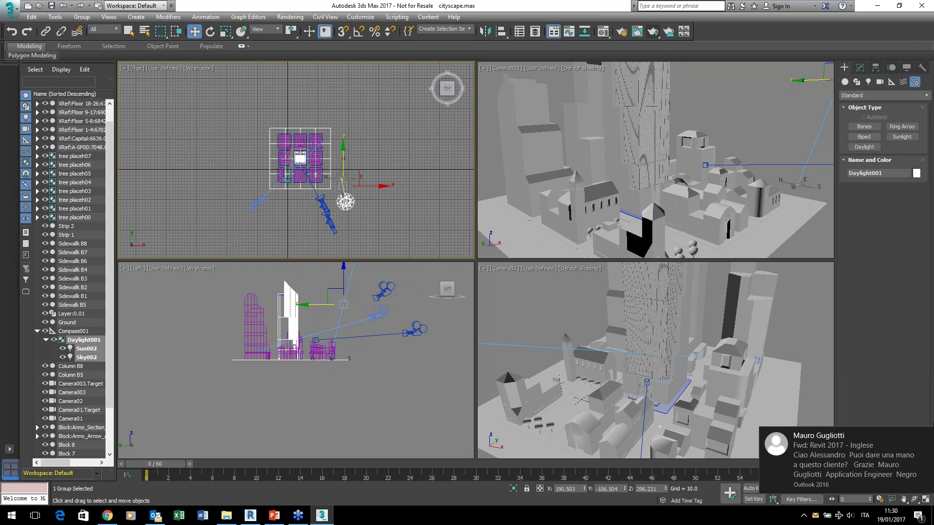
Dismiss the incoming e-mail notification and return to the scene.
{"action": "mouse_move", "coordinate": [839, 456]}
{"action": "left_click", "coordinate": [925, 436]}
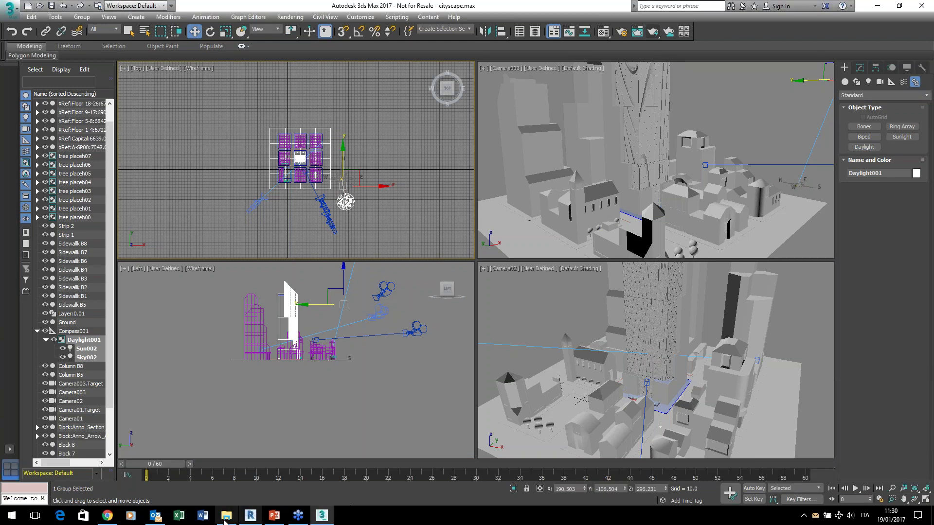
{"action": "right_click", "coordinate": [161, 518]}
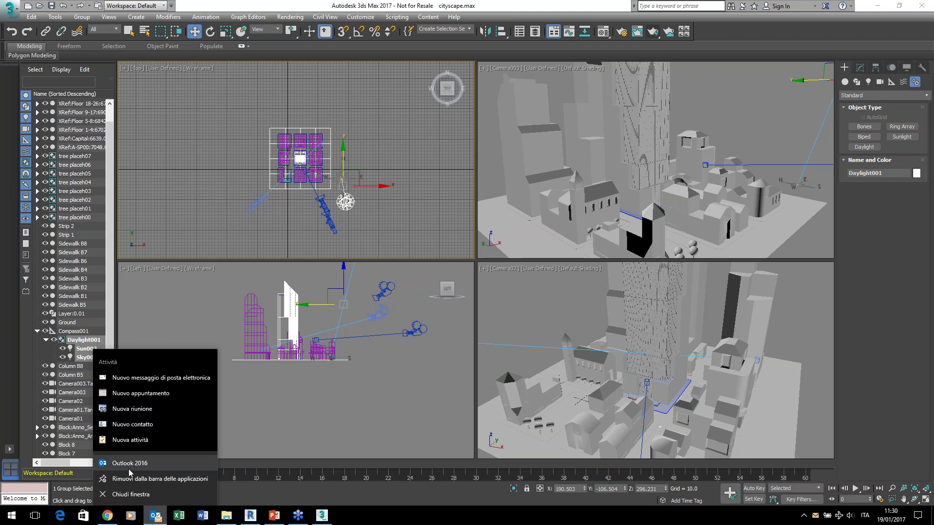
{"action": "left_click", "coordinate": [129, 494]}
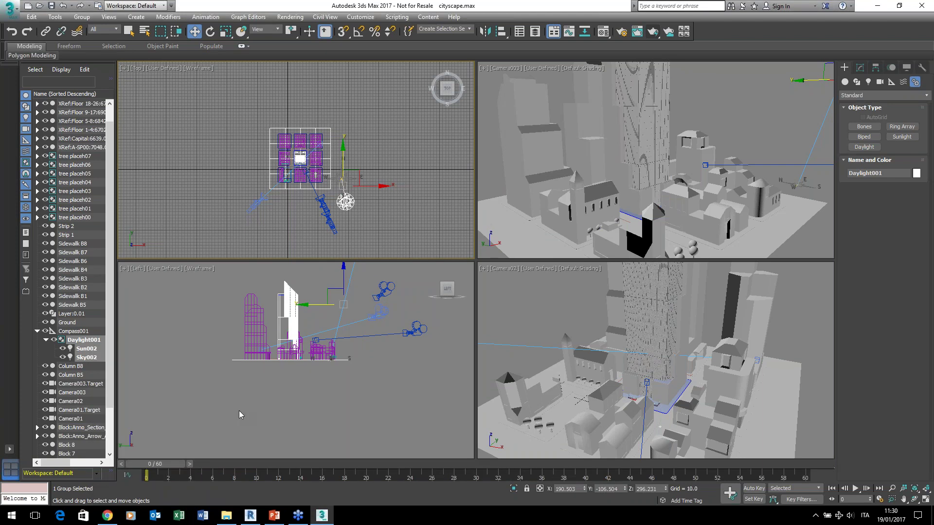
Show Daylight001's mr Sun and mr Sky parameters; pan Camera003 and frame the gizmo in Left view.
{"action": "left_click", "coordinate": [862, 69]}
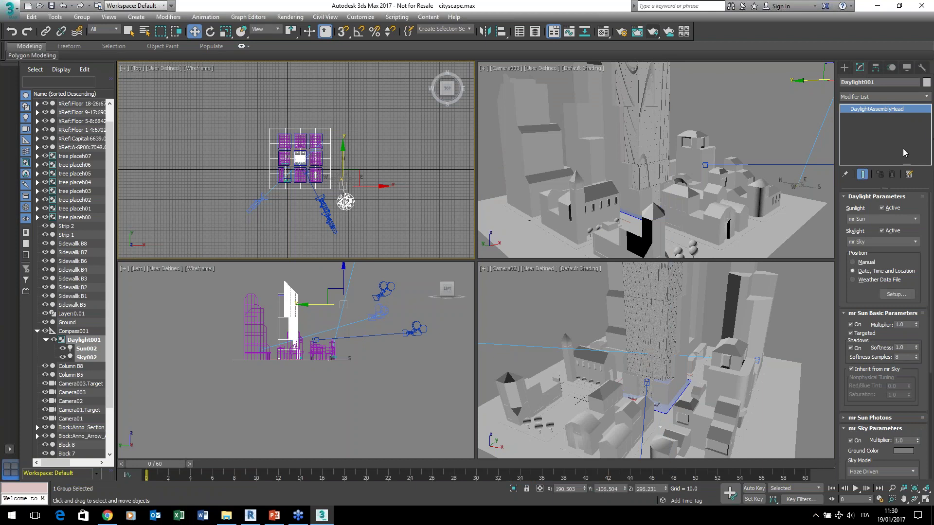
{"action": "mouse_move", "coordinate": [788, 130]}
{"action": "middle_mouse_down"}
{"action": "mouse_move", "coordinate": [768, 129]}
{"action": "mouse_move", "coordinate": [722, 181]}
{"action": "mouse_move", "coordinate": [764, 99]}
{"action": "middle_mouse_up"}
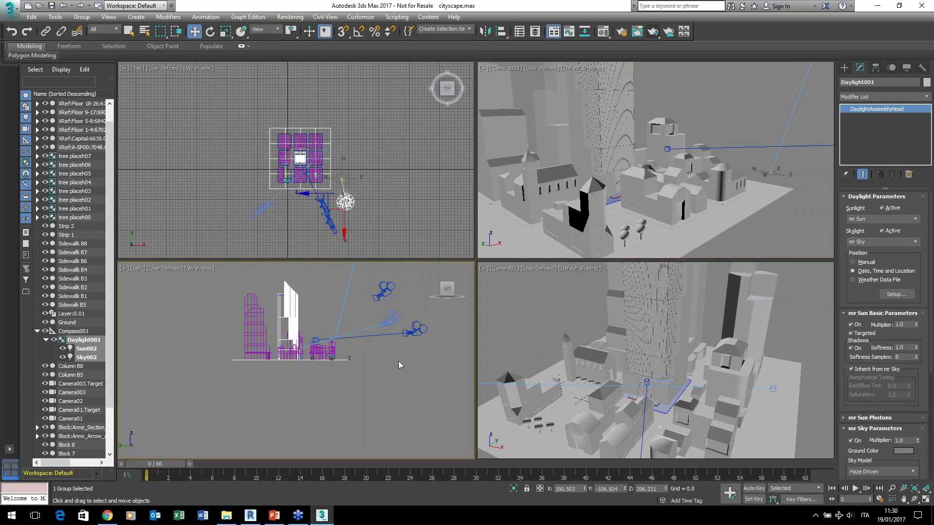
{"action": "scroll", "coordinate": [399, 361], "scroll_direction": "down", "scroll_amount": 3}
{"action": "scroll", "coordinate": [398, 361], "scroll_direction": "up", "scroll_amount": 3}
{"action": "middle_click_drag", "start_coordinate": [401, 369], "coordinate": [383, 411]}
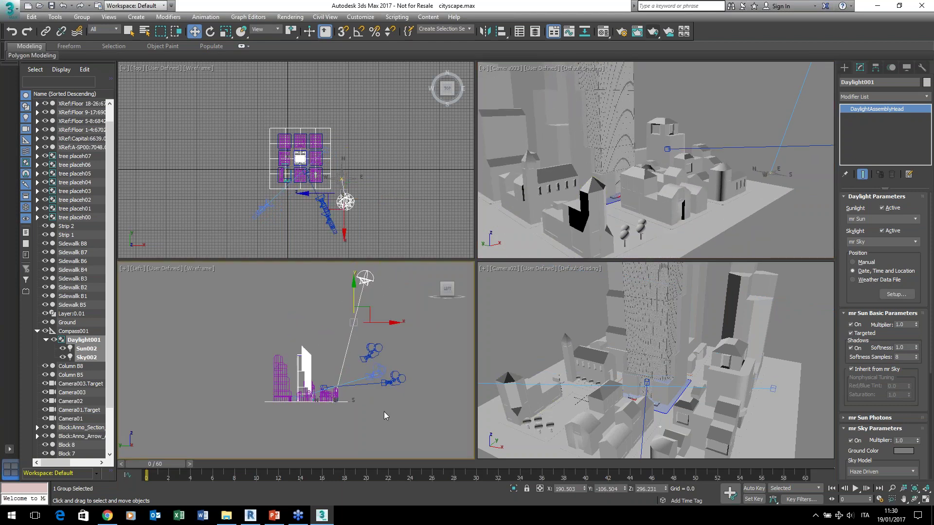
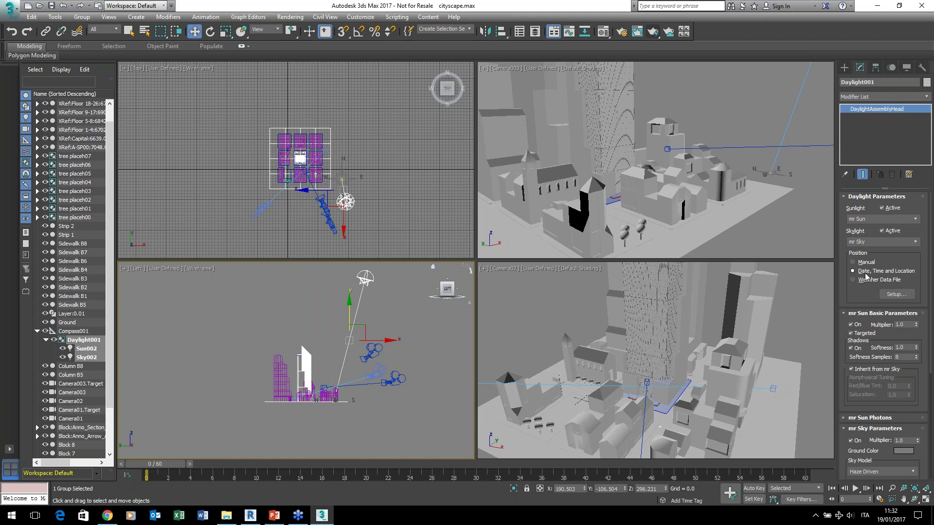
Set the daylight location to Turin, Italy from the Europe map (latitude 45.05, longitude 7.667).
{"action": "left_click", "coordinate": [900, 297]}
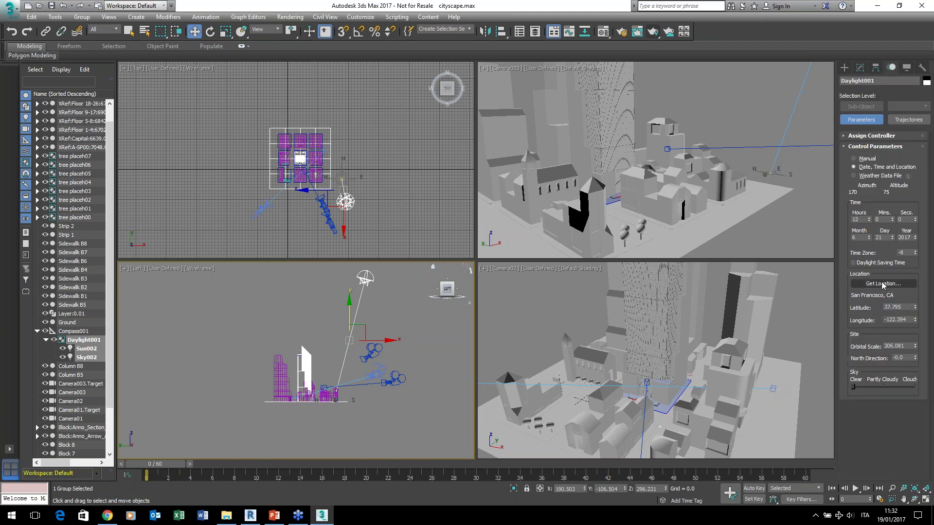
{"action": "left_click", "coordinate": [884, 284]}
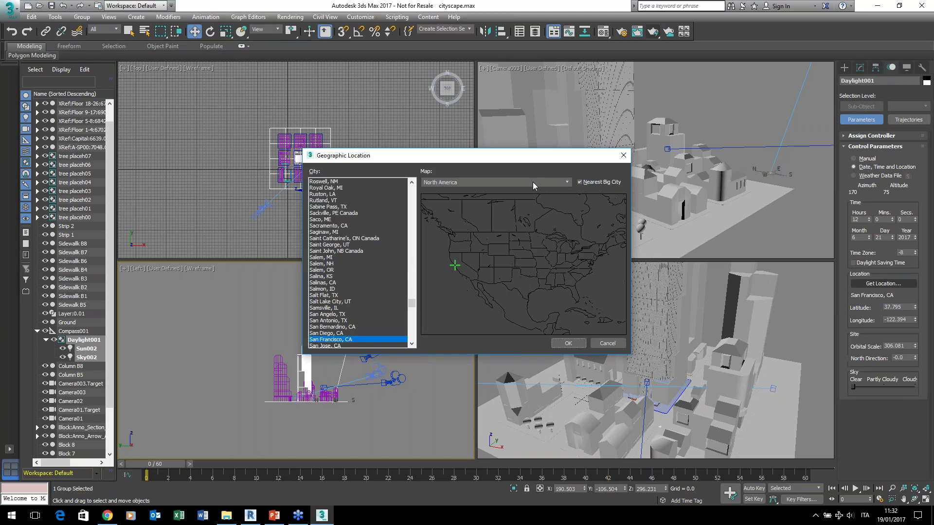
{"action": "left_click", "coordinate": [532, 182]}
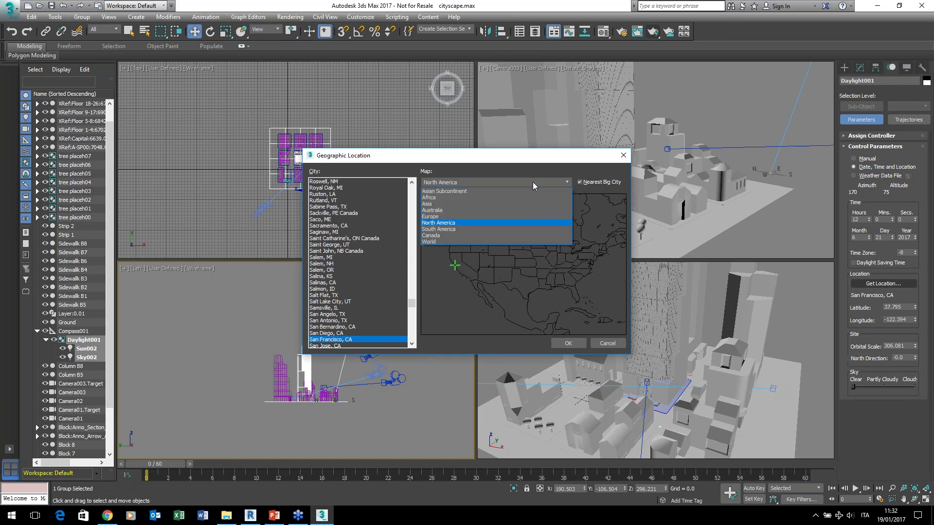
{"action": "left_click", "coordinate": [494, 218]}
{"action": "left_click", "coordinate": [497, 285]}
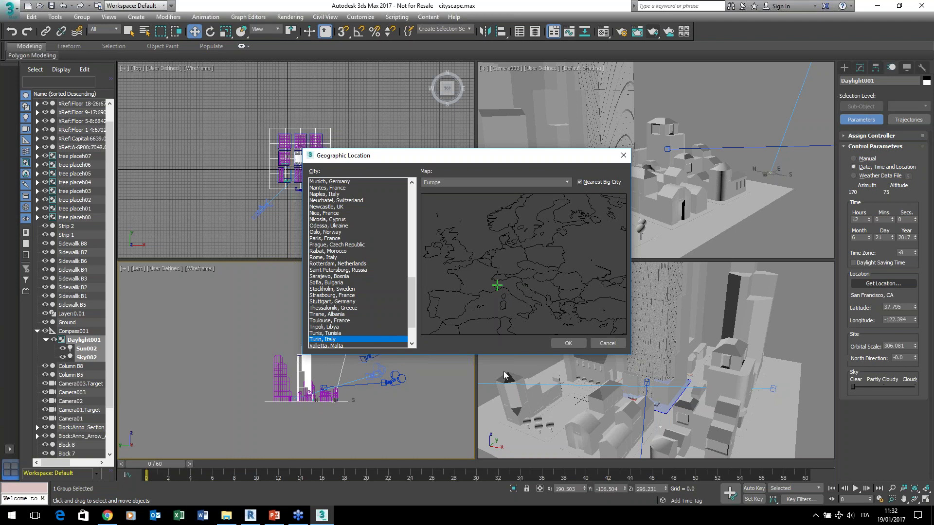
{"action": "left_click", "coordinate": [564, 343]}
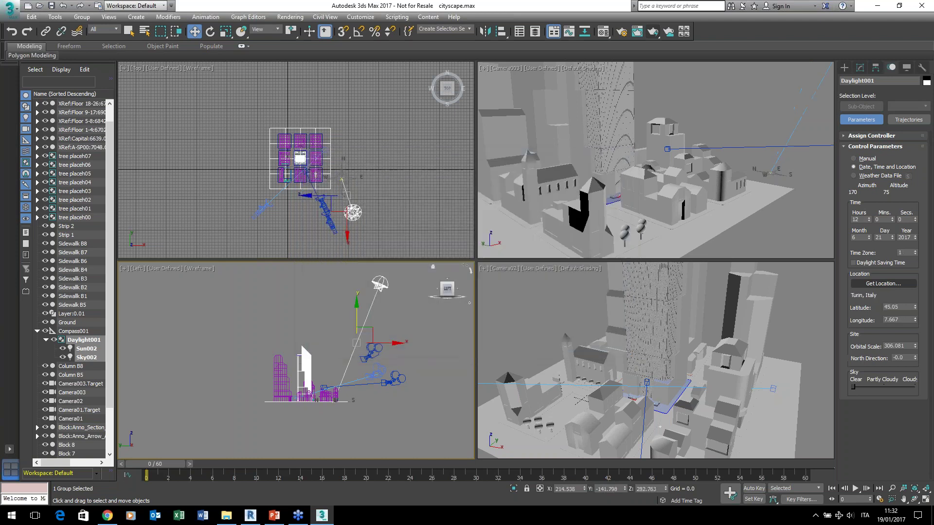
Check the new latitude and longitude values and set the daylight hour to 10.
{"action": "double_click", "coordinate": [899, 306]}
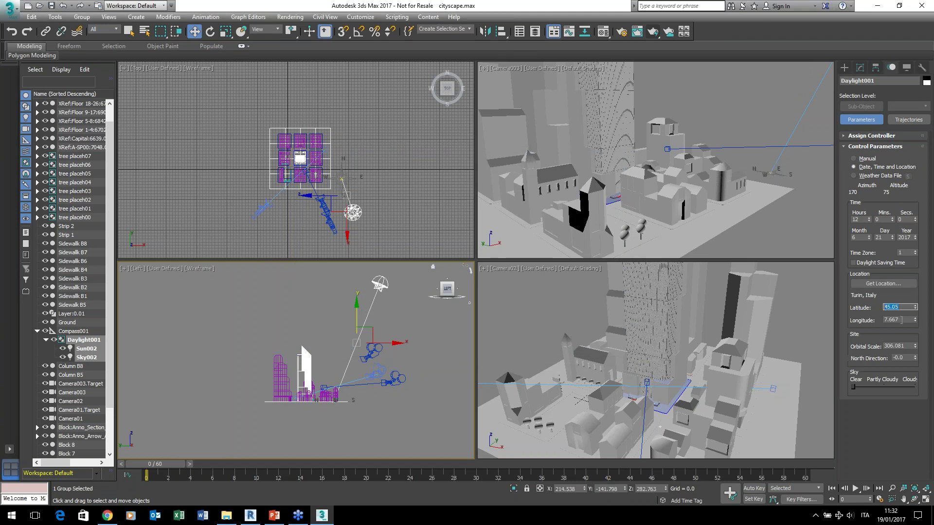
{"action": "double_click", "coordinate": [882, 320]}
{"action": "double_click", "coordinate": [892, 307]}
{"action": "left_click", "coordinate": [855, 219]}
{"action": "double_click", "coordinate": [854, 219]}
{"action": "type", "text": "10"}
{"action": "key", "text": "Return"}
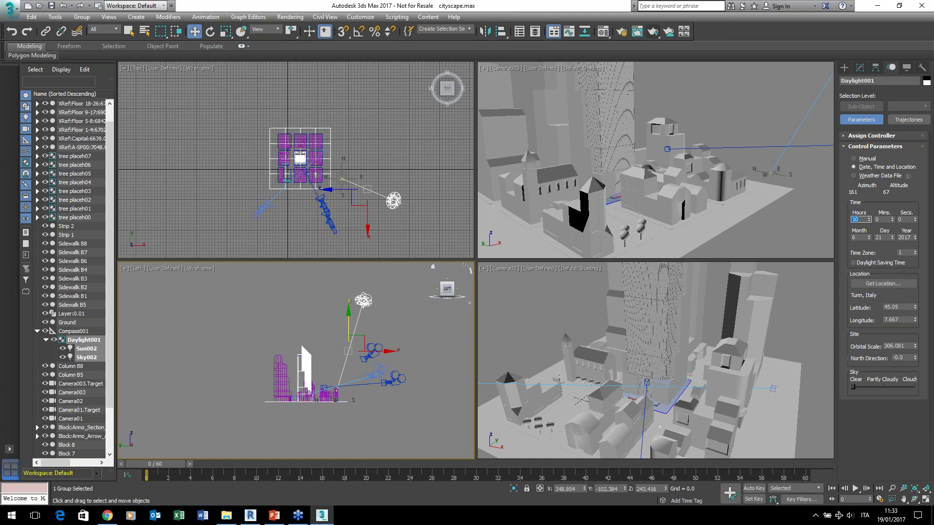
Set the month to 3 for 21 March 2017 at 10:00, then deselect the daylight.
{"action": "left_click", "coordinate": [869, 239]}
{"action": "left_click", "coordinate": [869, 239]}
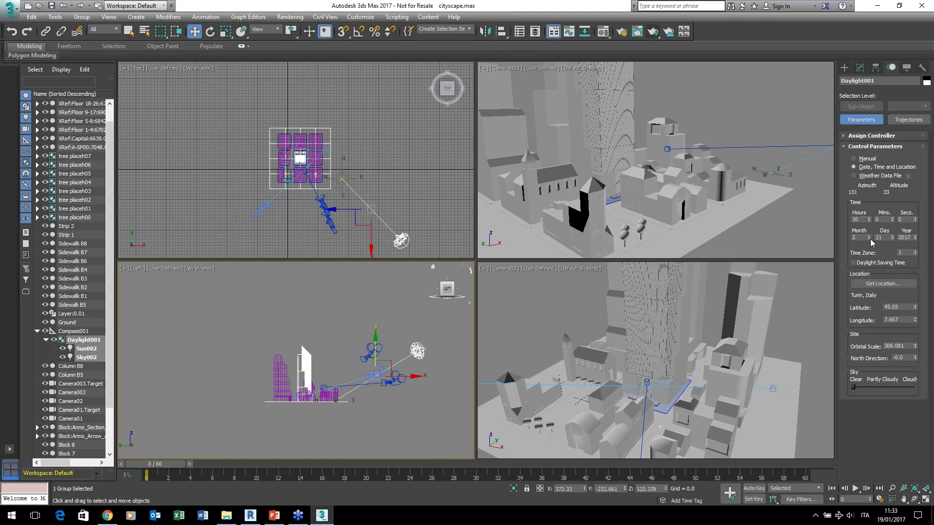
{"action": "left_click", "coordinate": [869, 236]}
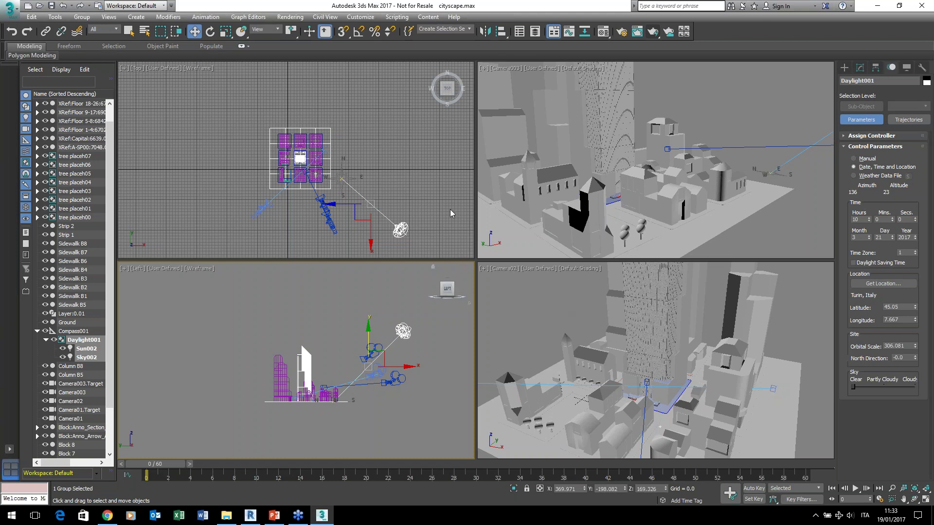
{"action": "left_click", "coordinate": [432, 219]}
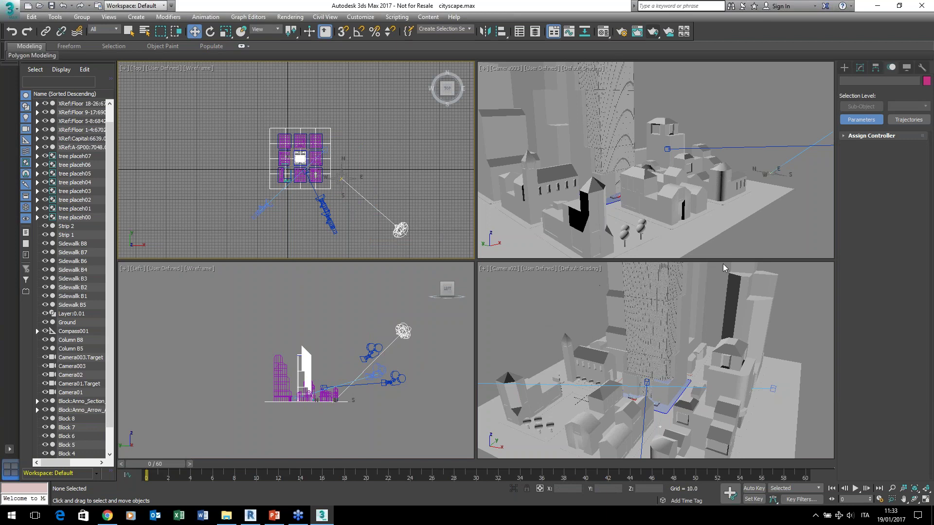
Enable Illuminate with Scene Lights and Shadows in the Camera02 viewport.
{"action": "left_click", "coordinate": [535, 269]}
{"action": "mouse_move", "coordinate": [579, 335]}
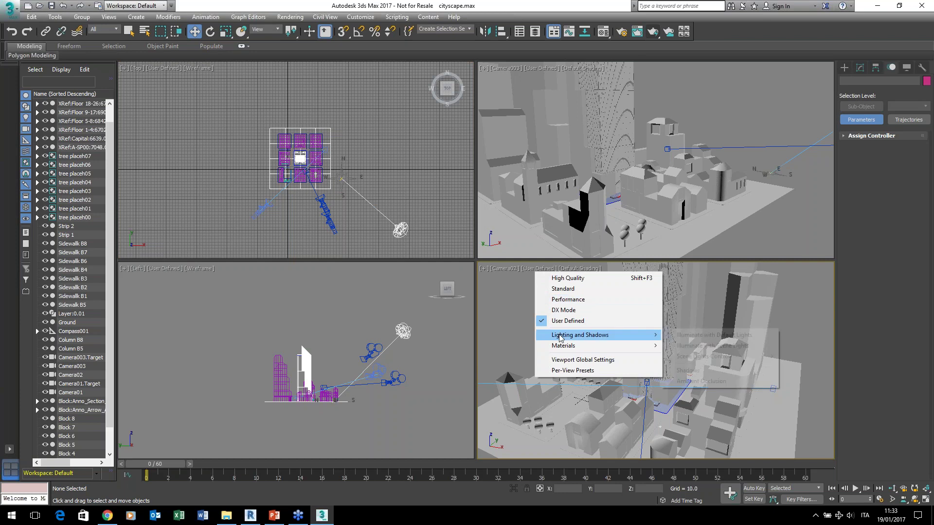
{"action": "left_click", "coordinate": [700, 346]}
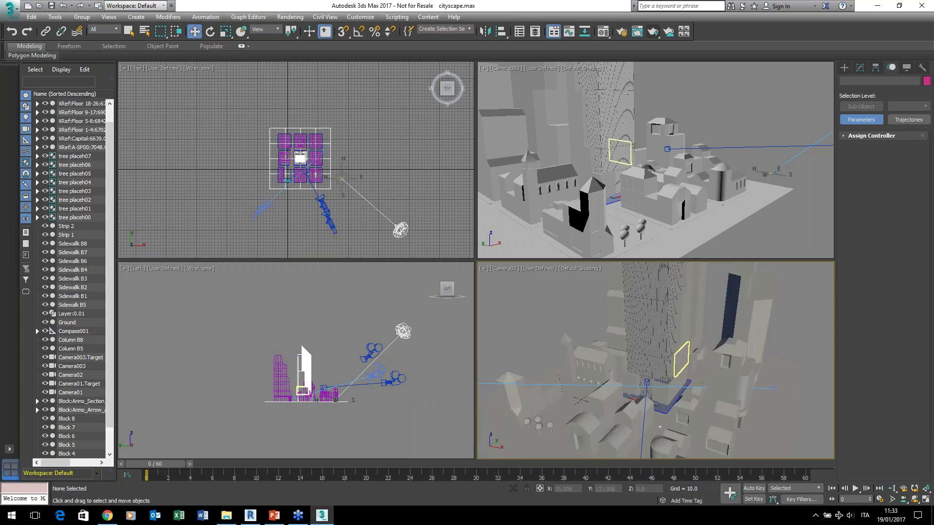
{"action": "left_click", "coordinate": [540, 267]}
{"action": "mouse_move", "coordinate": [584, 335]}
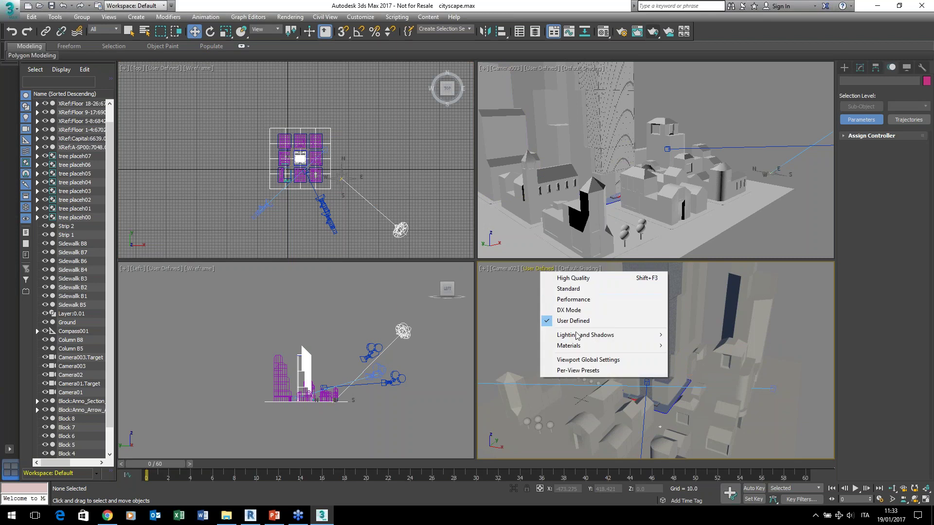
{"action": "left_click", "coordinate": [700, 370]}
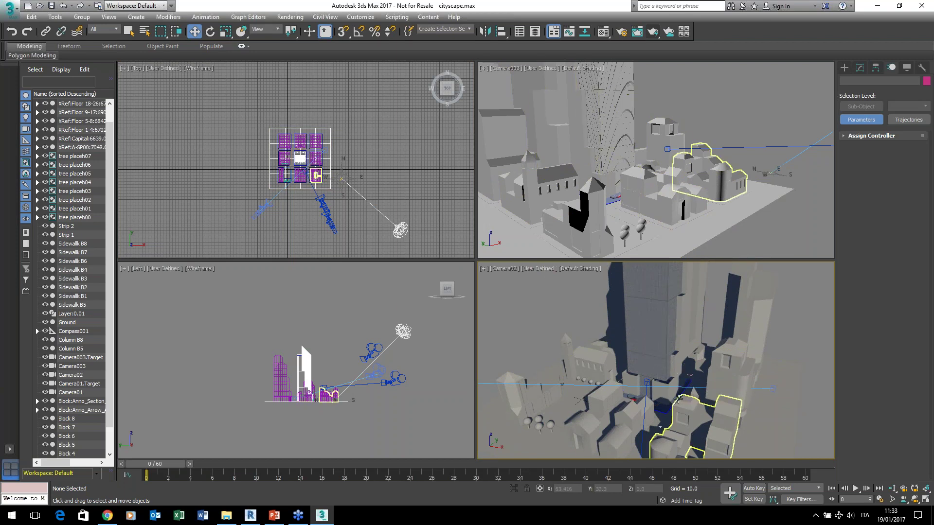
Select Daylight001 and set its month to 5 and hour to 15 (21 May, 15:00).
{"action": "left_click", "coordinate": [400, 229]}
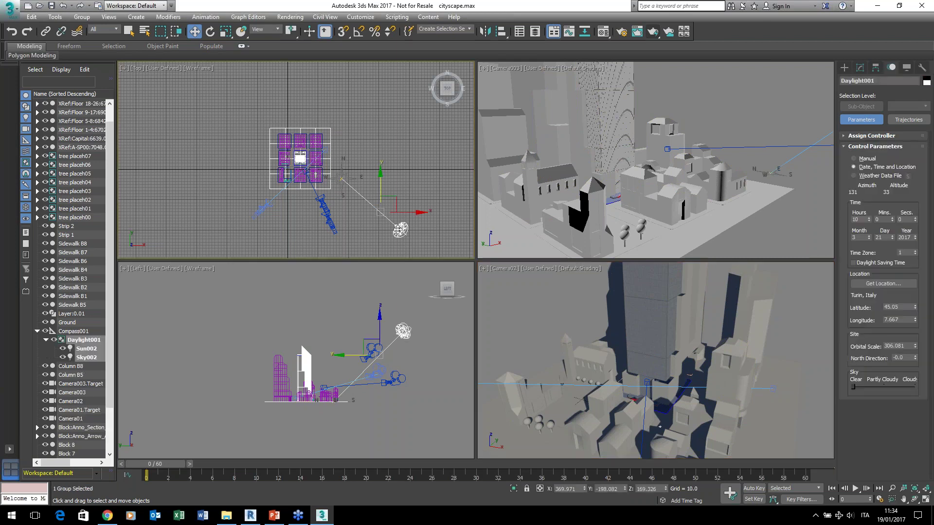
{"action": "left_click", "coordinate": [400, 229]}
{"action": "left_click", "coordinate": [867, 236]}
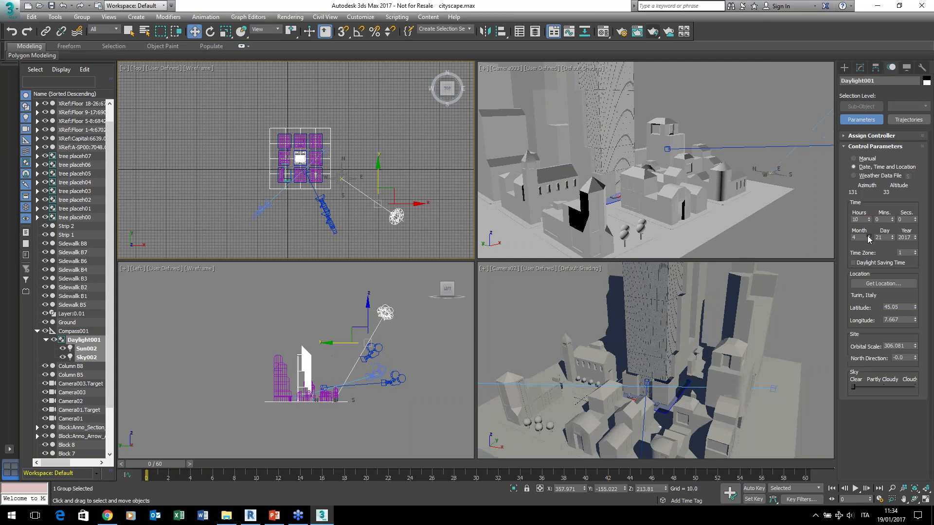
{"action": "left_click", "coordinate": [867, 236]}
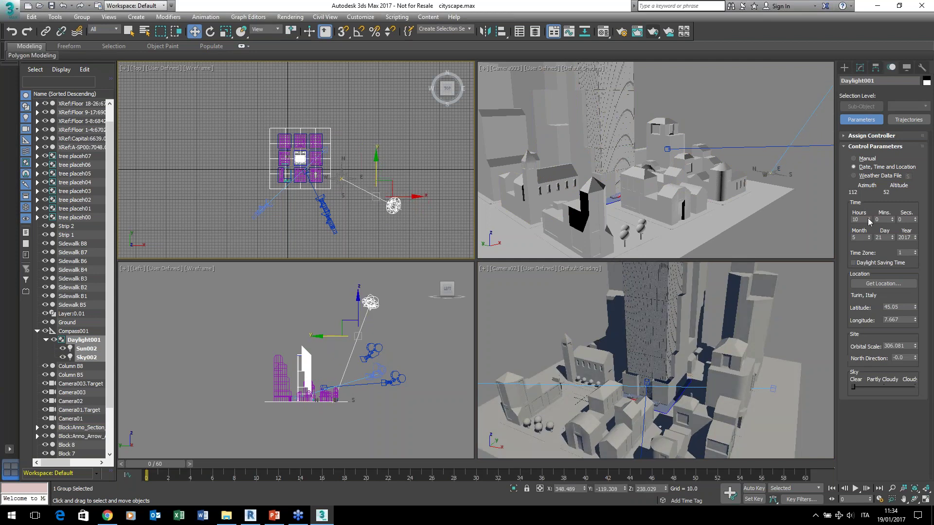
{"action": "left_click", "coordinate": [869, 217]}
{"action": "left_click", "coordinate": [868, 217]}
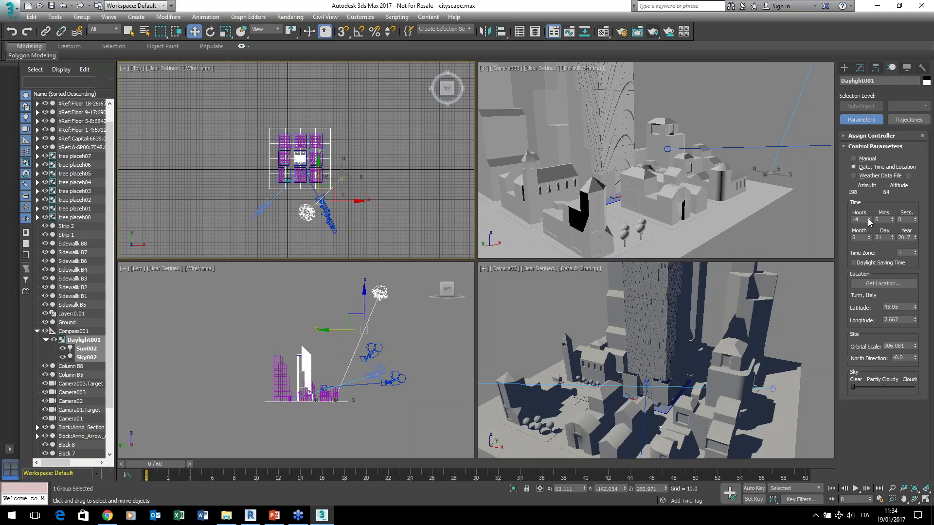
{"action": "left_click", "coordinate": [868, 217]}
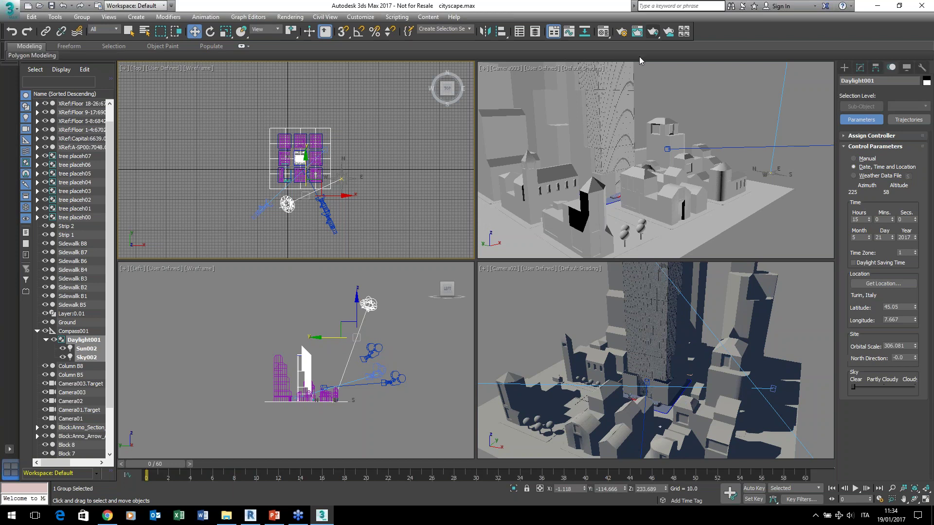
Open Render Setup, keep the 640×480 output, and expand Assign Renderer showing NVIDIA mental ray.
{"action": "left_click", "coordinate": [622, 33]}
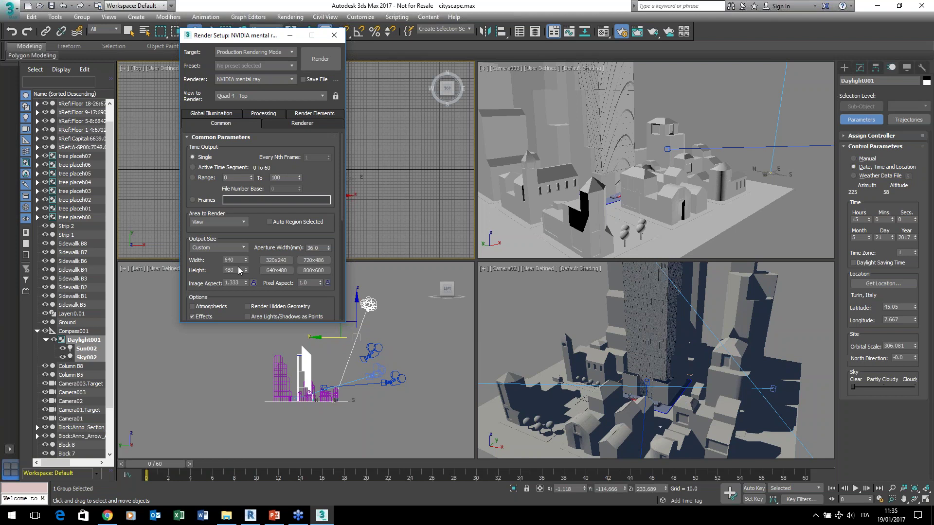
{"action": "scroll", "coordinate": [333, 309], "scroll_direction": "down", "scroll_amount": 3}
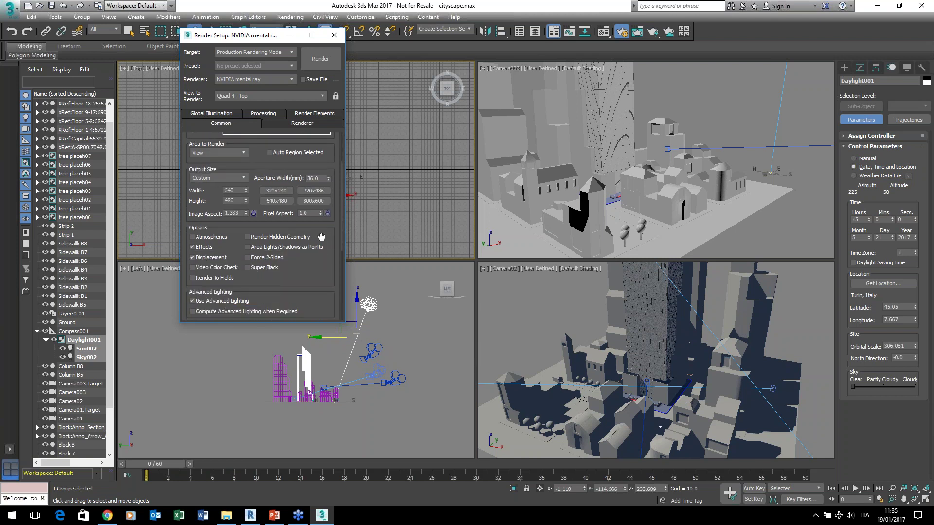
{"action": "double_click", "coordinate": [235, 189]}
{"action": "key", "text": "Return"}
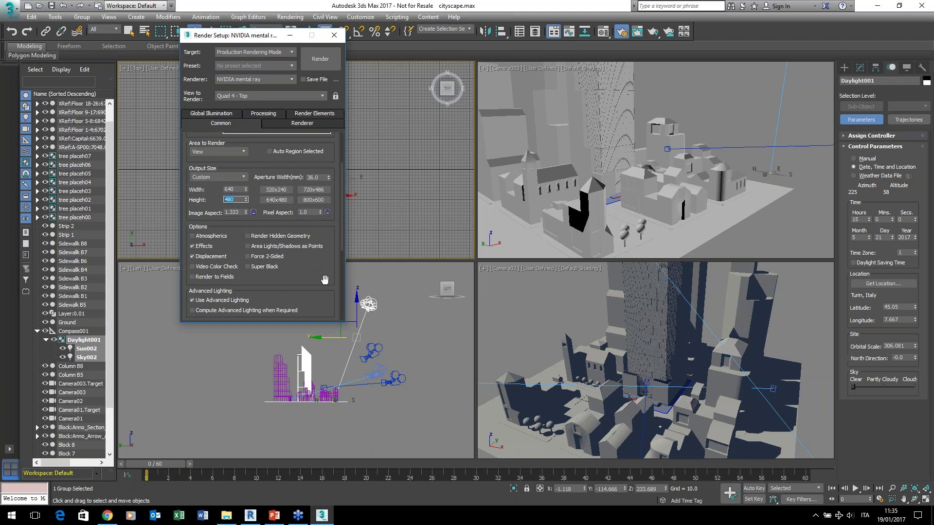
{"action": "left_click_drag", "start_coordinate": [328, 223], "coordinate": [316, 94]}
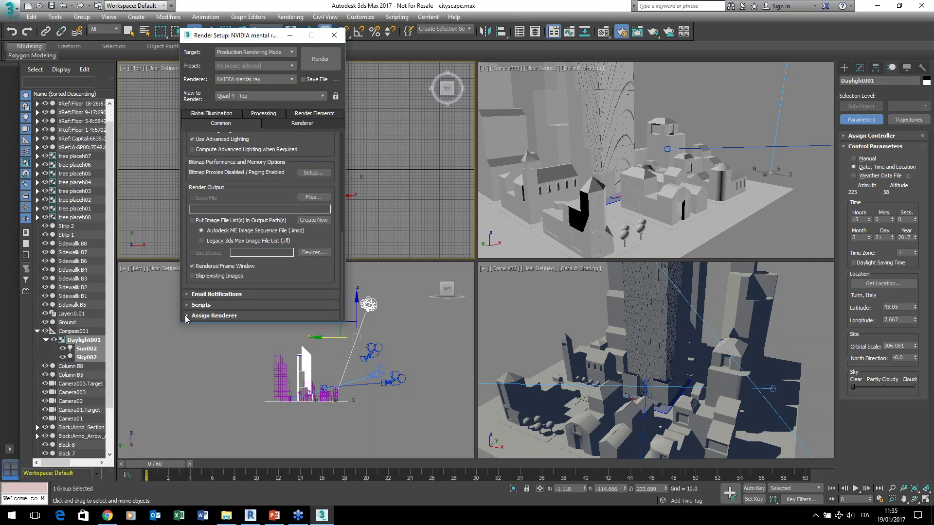
{"action": "left_click", "coordinate": [187, 315]}
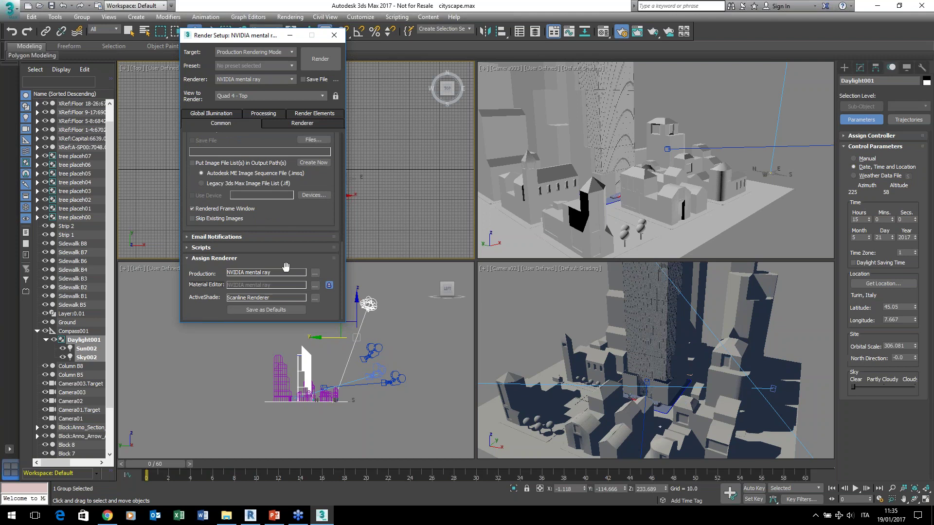
Browse the production renderer list, cancel to keep mental ray, and minimize Render Setup.
{"action": "left_click", "coordinate": [314, 273]}
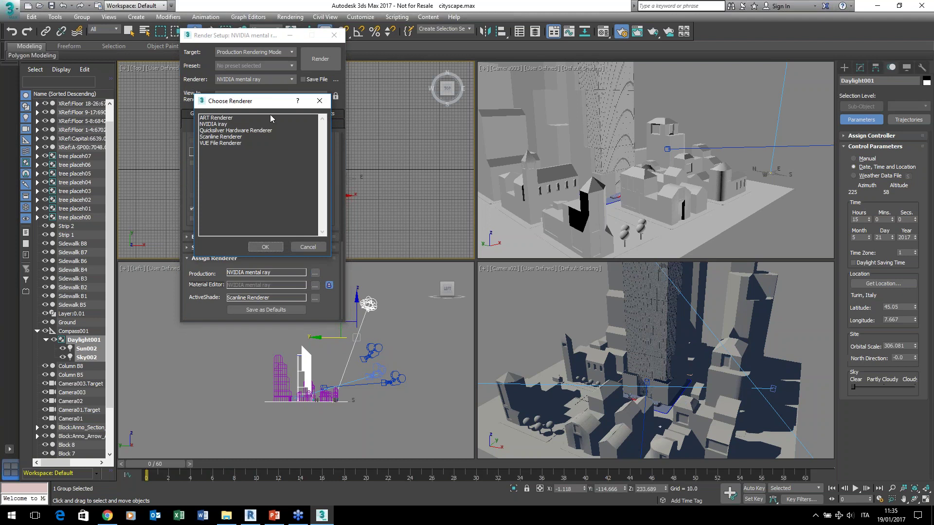
{"action": "left_click_drag", "start_coordinate": [266, 108], "coordinate": [419, 141]}
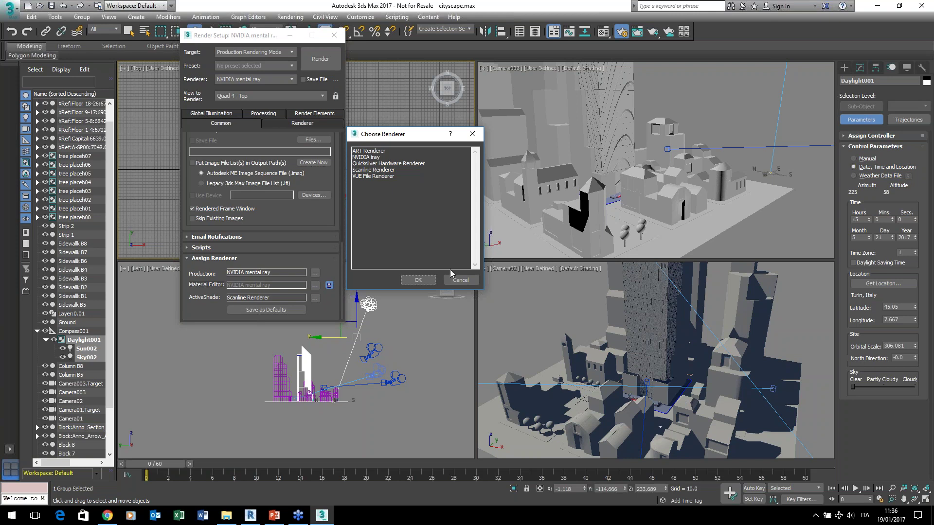
{"action": "left_click", "coordinate": [459, 280]}
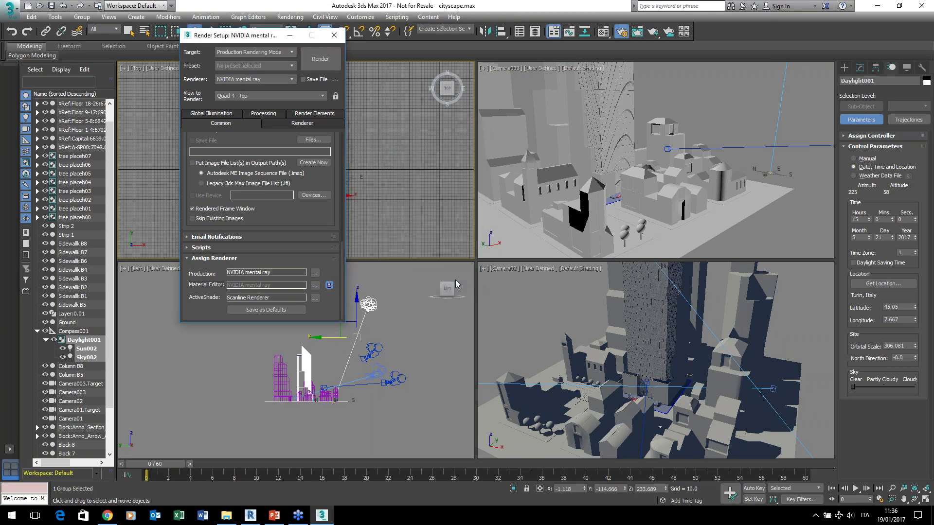
{"action": "left_click", "coordinate": [291, 39]}
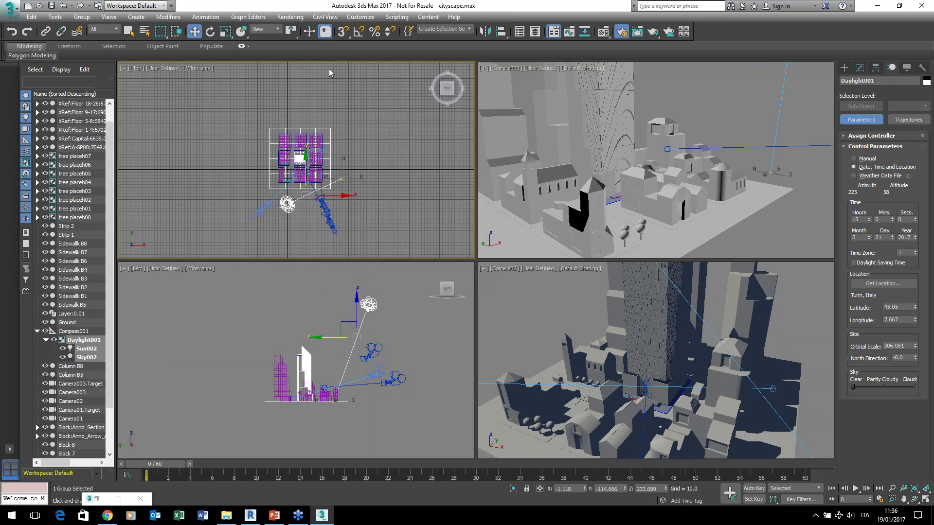
Open Environment and Effects, make Camera02 active, and run an exposure preview render.
{"action": "left_click", "coordinate": [290, 16]}
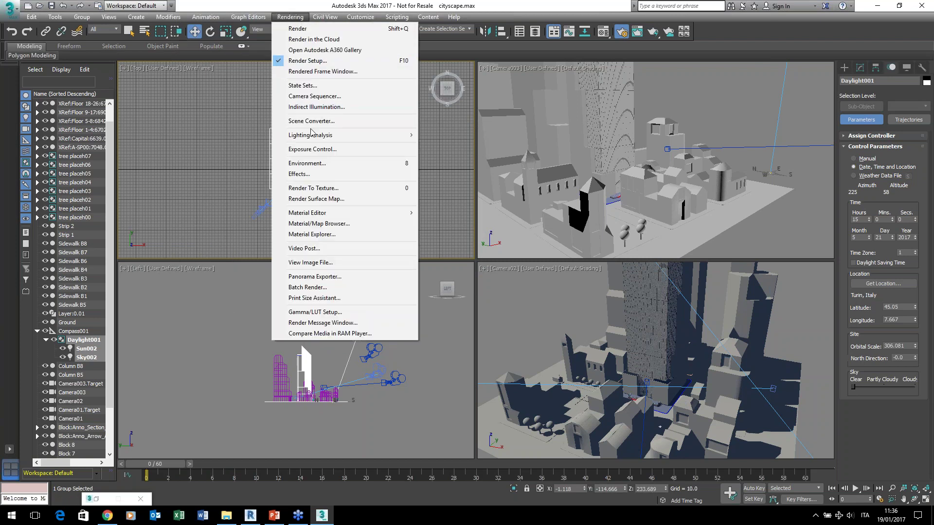
{"action": "left_click", "coordinate": [306, 163]}
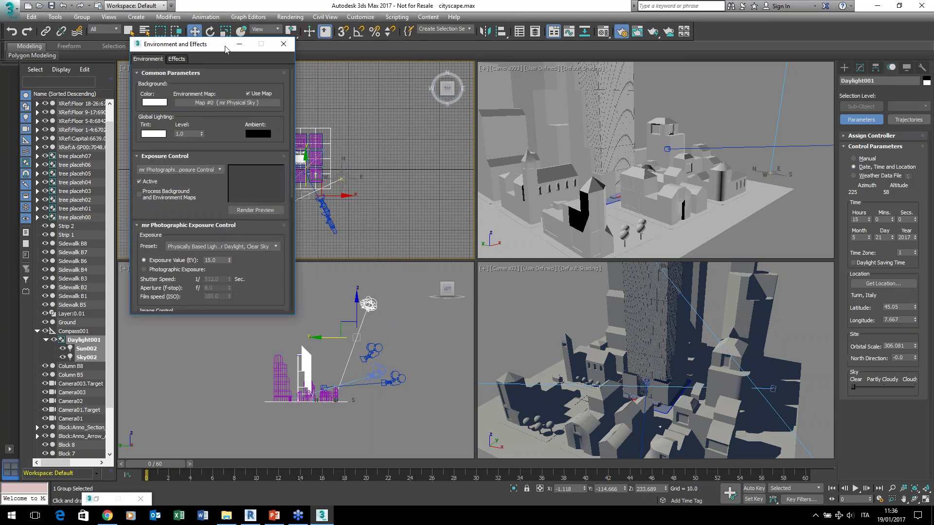
{"action": "left_click_drag", "start_coordinate": [216, 47], "coordinate": [226, 75]}
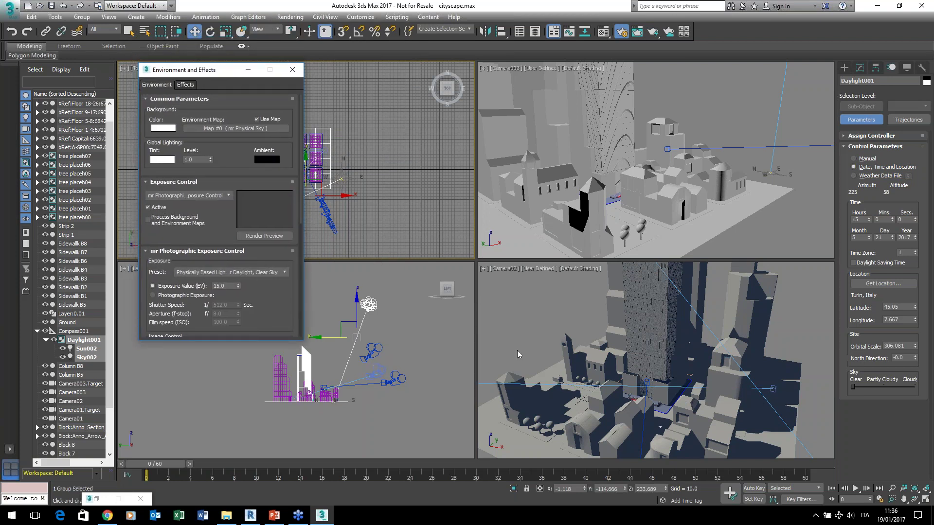
{"action": "right_click", "coordinate": [495, 310]}
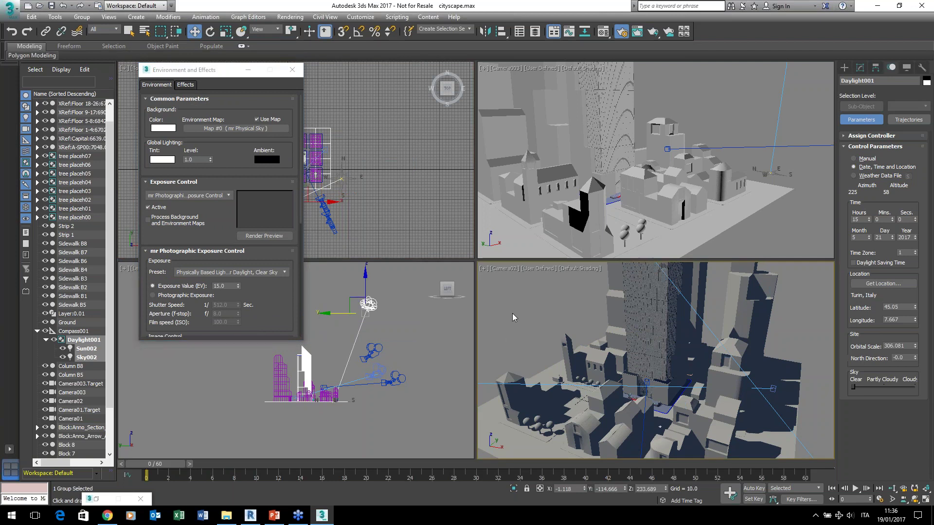
{"action": "left_click", "coordinate": [261, 241]}
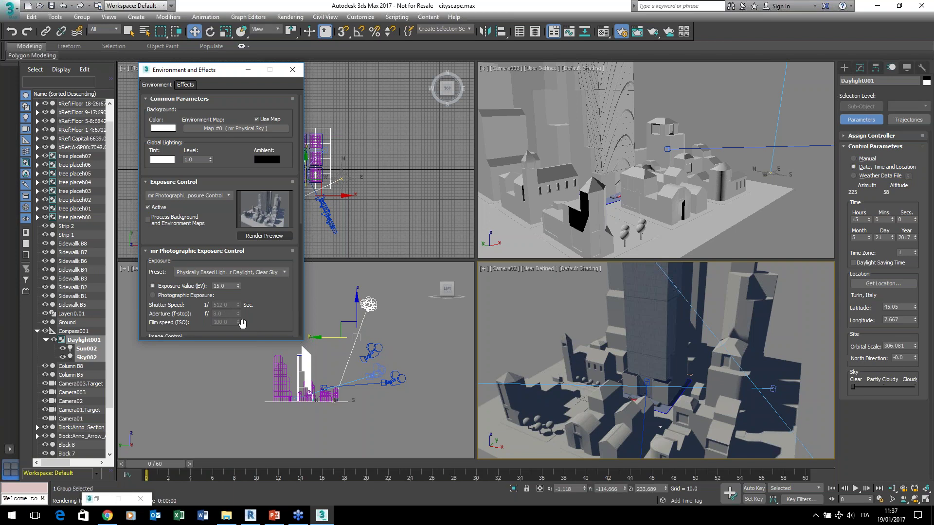
Try Exposure Values 8 and 9, then adjust the EV and settle on 14.0.
{"action": "double_click", "coordinate": [225, 286]}
{"action": "type", "text": "8"}
{"action": "key", "text": "Return"}
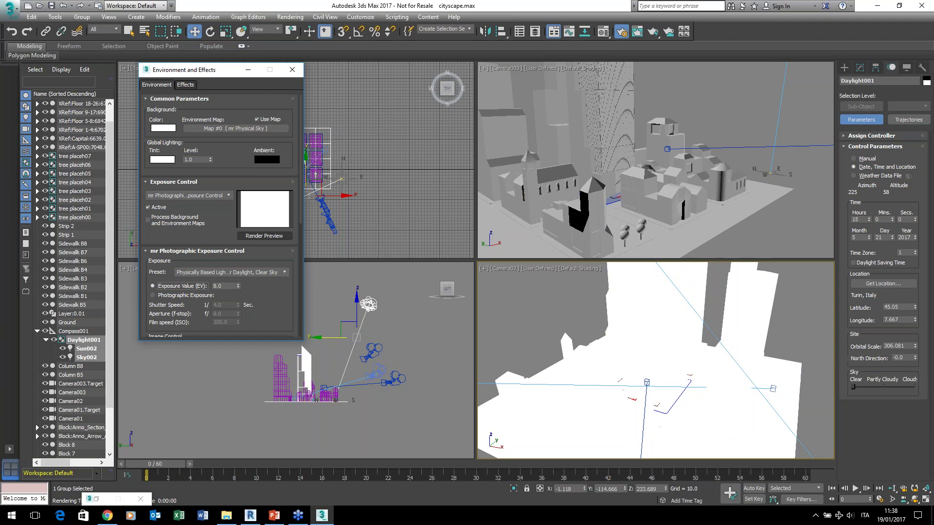
{"action": "double_click", "coordinate": [215, 285]}
{"action": "type", "text": "9"}
{"action": "key", "text": "Return"}
{"action": "left_click", "coordinate": [238, 285]}
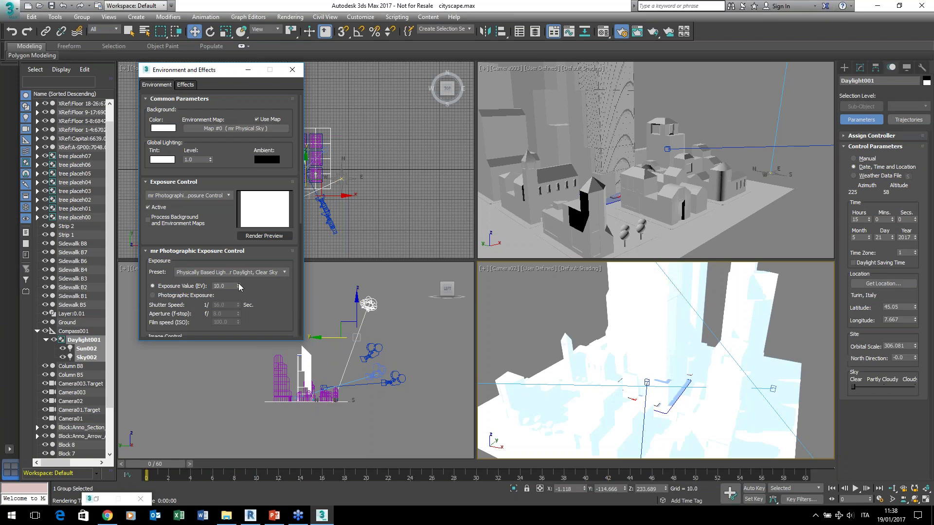
{"action": "left_click", "coordinate": [238, 285]}
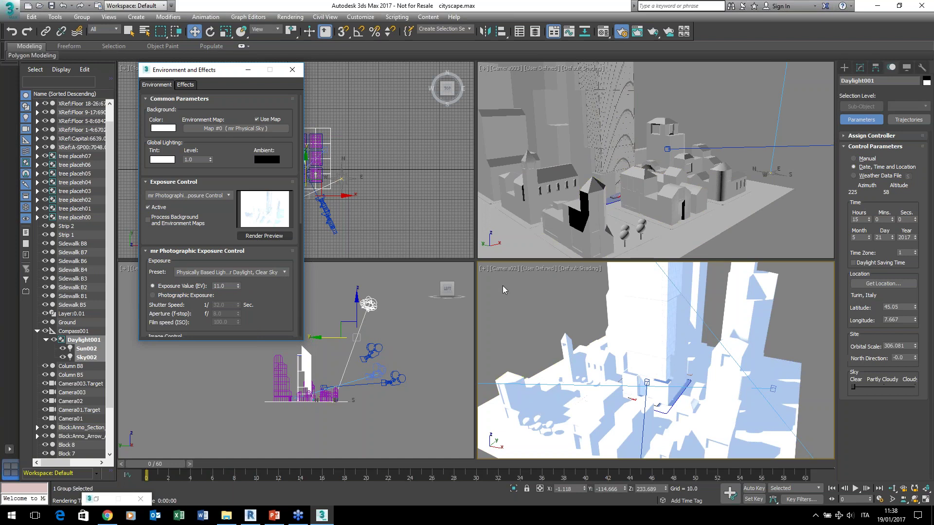
{"action": "left_click", "coordinate": [238, 284]}
{"action": "left_click", "coordinate": [238, 284]}
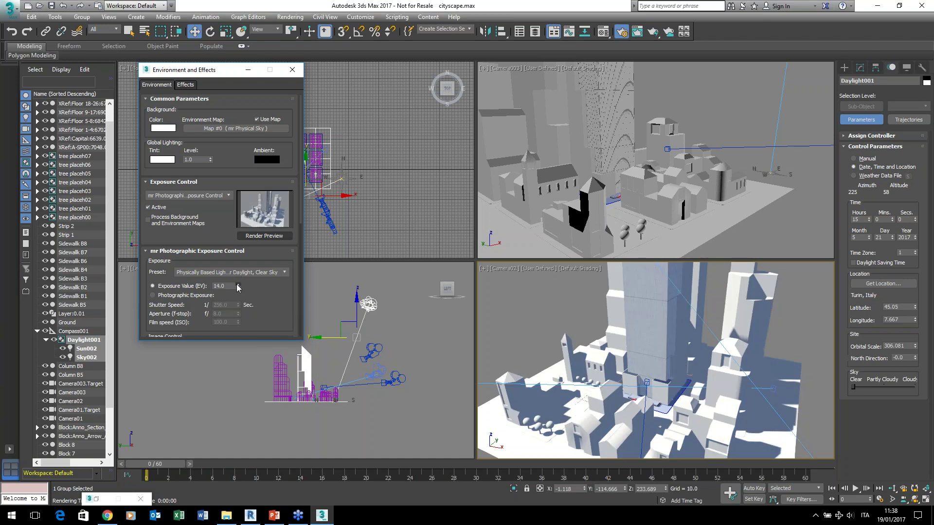
{"action": "left_click", "coordinate": [238, 288]}
{"action": "left_click", "coordinate": [238, 288]}
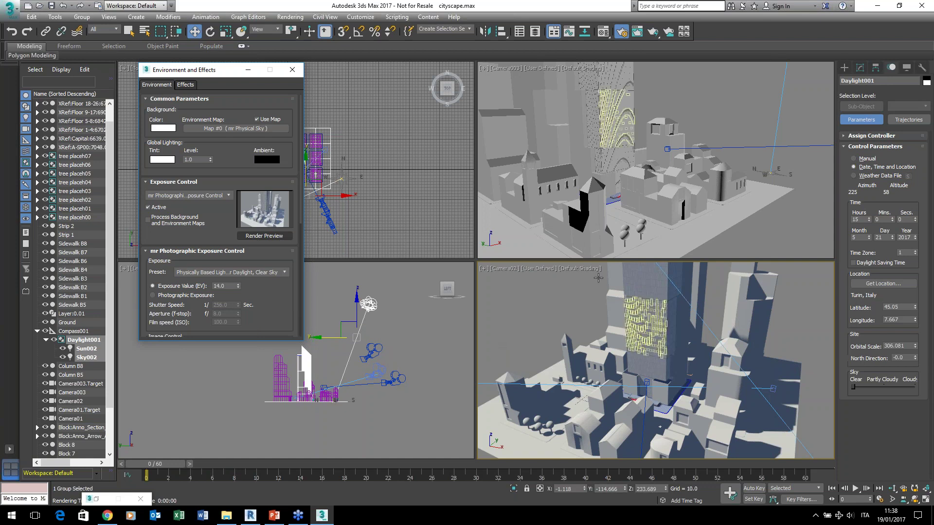
Render Camera02, clone the rendered frame for comparison, and close Environment and Effects.
{"action": "left_click", "coordinate": [654, 33]}
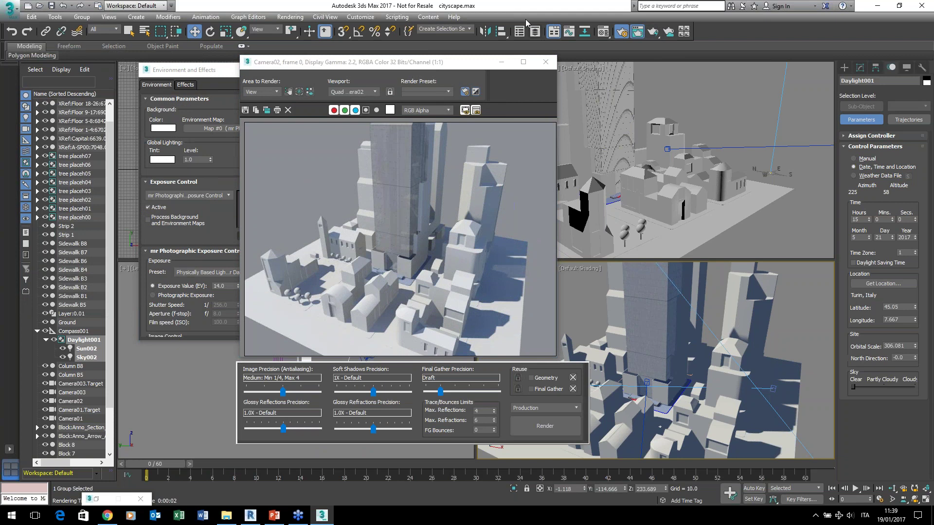
{"action": "left_click", "coordinate": [266, 110]}
{"action": "left_click_drag", "start_coordinate": [510, 141], "coordinate": [564, 85]}
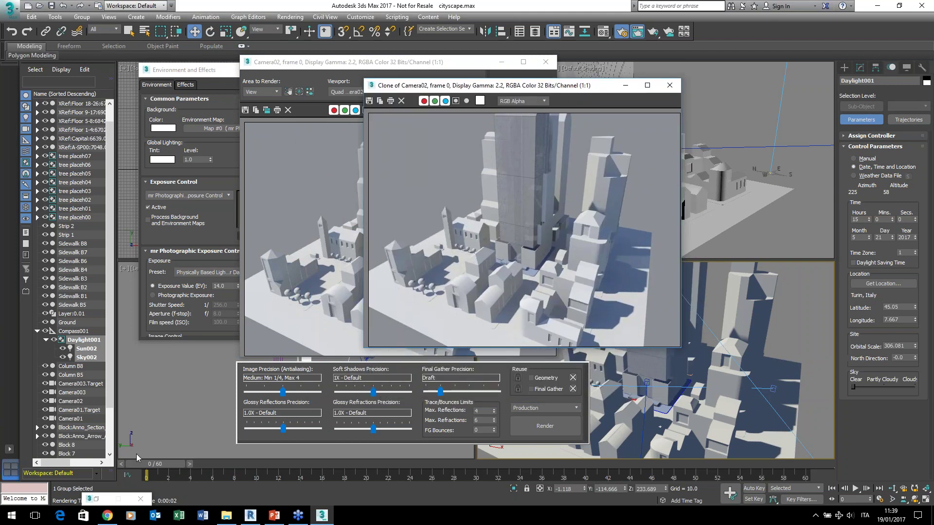
{"action": "left_click", "coordinate": [200, 369]}
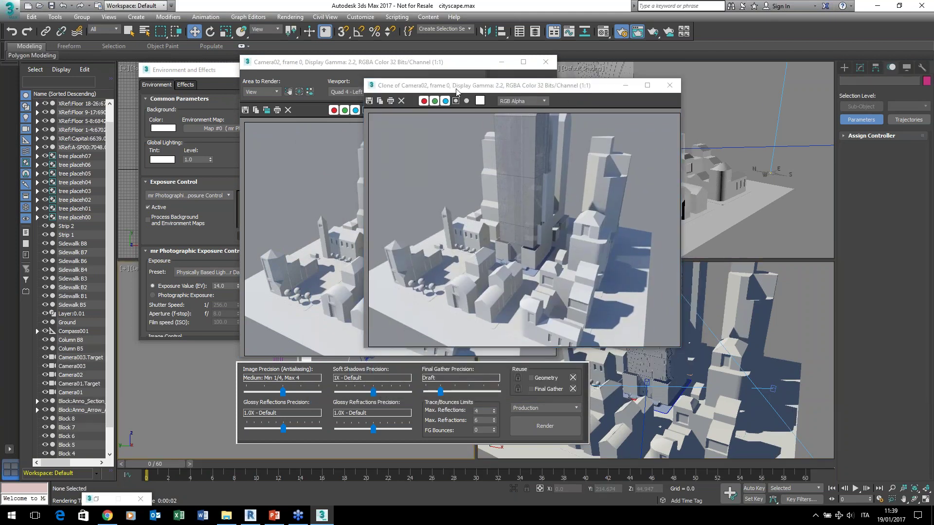
{"action": "left_click_drag", "start_coordinate": [457, 85], "coordinate": [629, 224]}
{"action": "mouse_move", "coordinate": [434, 70]}
{"action": "left_mouse_down"}
{"action": "mouse_move", "coordinate": [378, 126]}
{"action": "mouse_move", "coordinate": [290, 245]}
{"action": "left_mouse_up"}
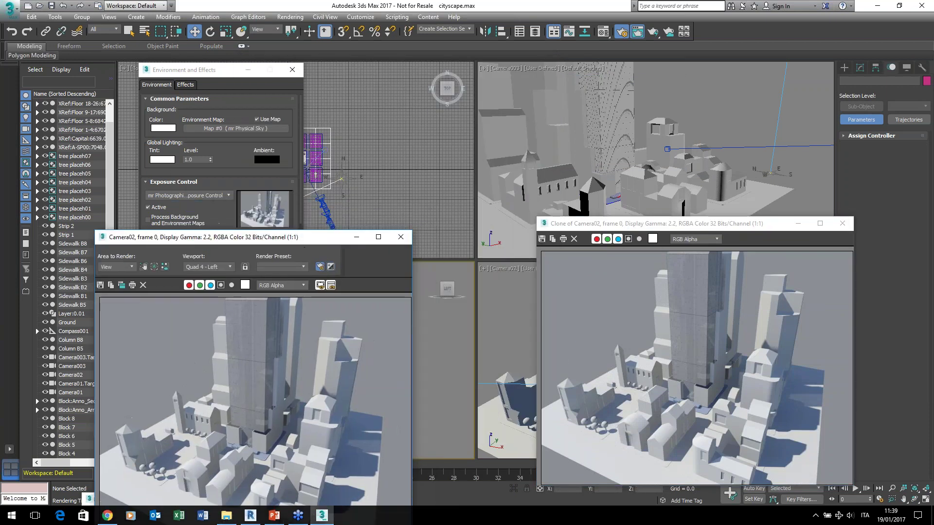
{"action": "left_click", "coordinate": [291, 70]}
Select Daylight001 and advance its hour to 17:00.
{"action": "left_click", "coordinate": [286, 204]}
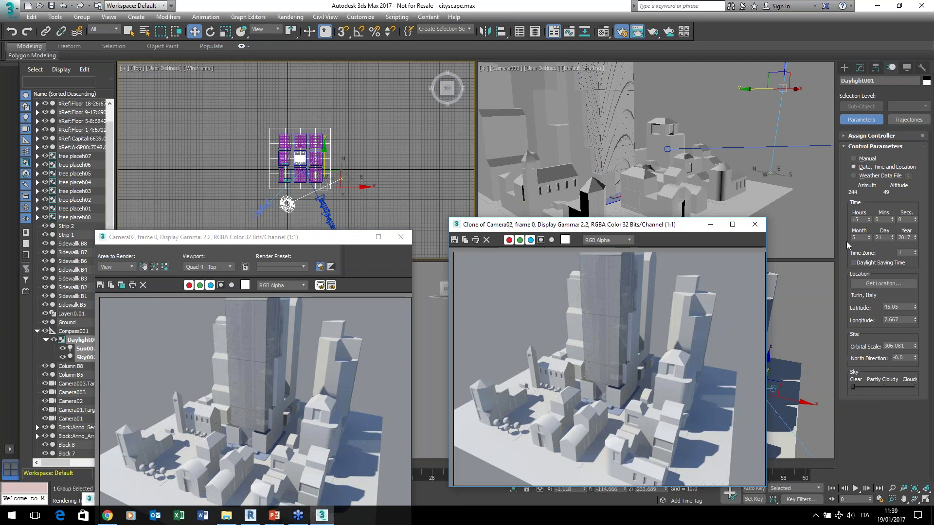
{"action": "left_click", "coordinate": [869, 218]}
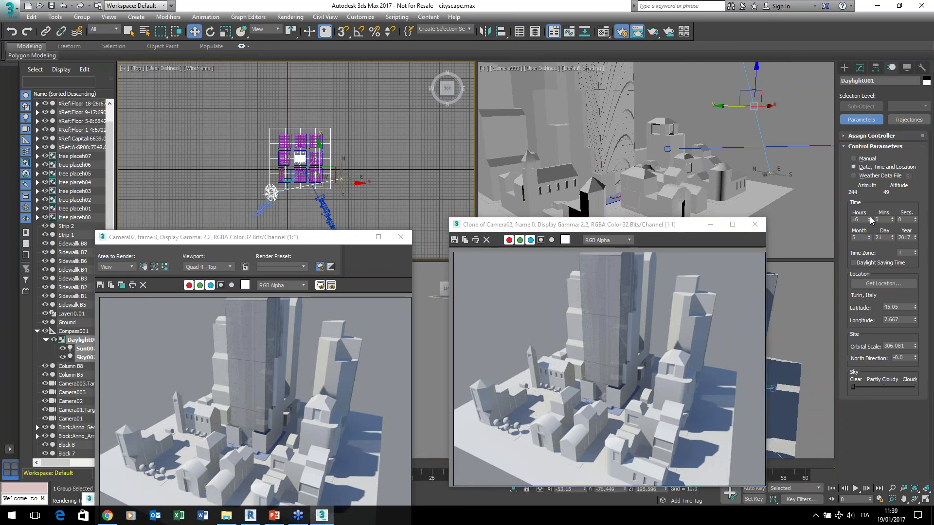
{"action": "left_click", "coordinate": [869, 217]}
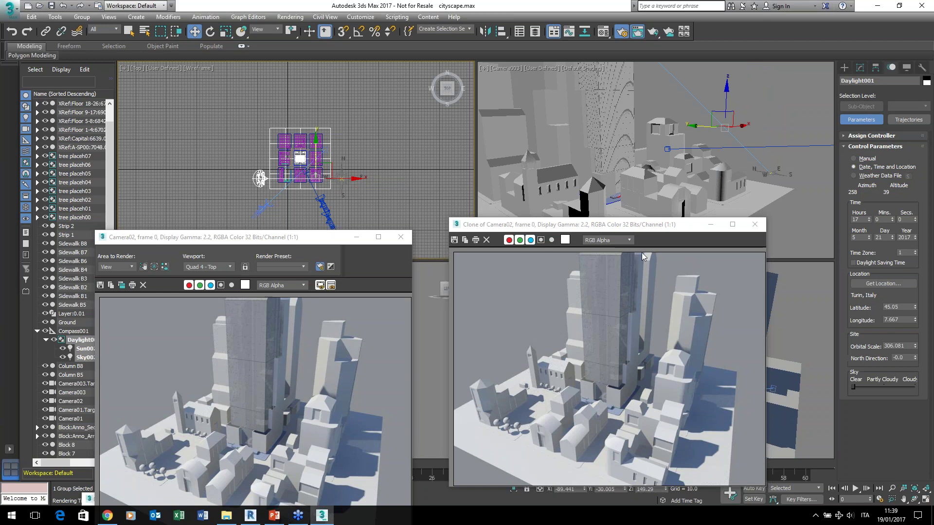
{"action": "left_click_drag", "start_coordinate": [641, 225], "coordinate": [641, 154]}
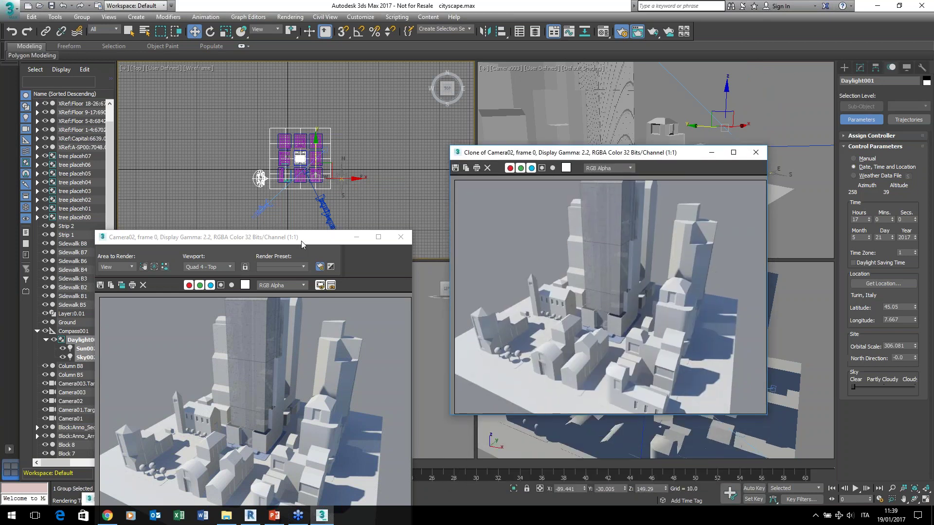
{"action": "left_click_drag", "start_coordinate": [301, 242], "coordinate": [324, 122]}
Re-render Camera02 with the 17:00 sun, then minimize both render windows.
{"action": "left_click", "coordinate": [441, 486]}
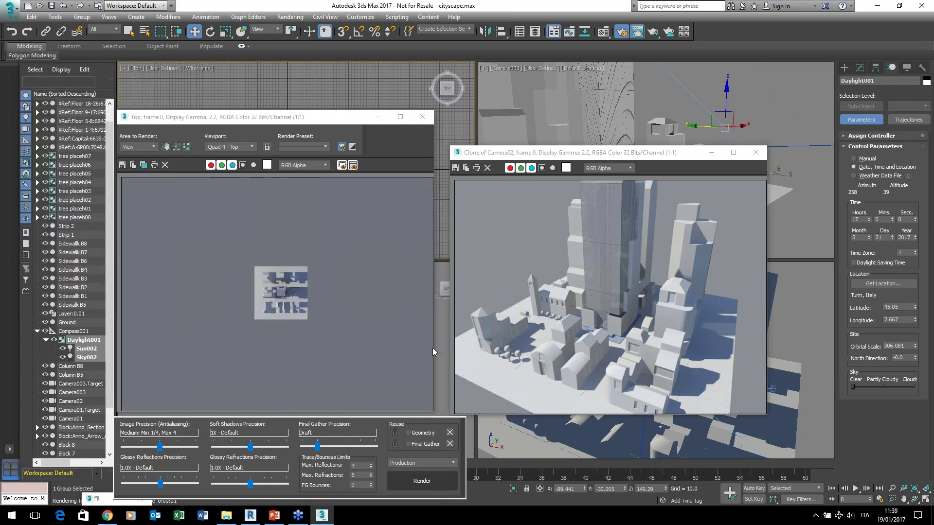
{"action": "left_click", "coordinate": [821, 350]}
{"action": "left_click", "coordinate": [431, 486]}
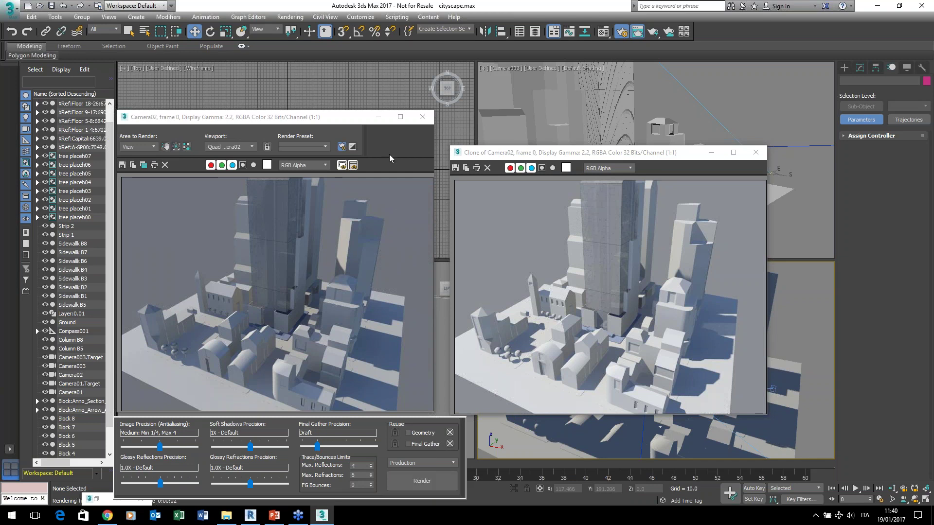
{"action": "left_click", "coordinate": [380, 120]}
{"action": "left_click", "coordinate": [711, 152]}
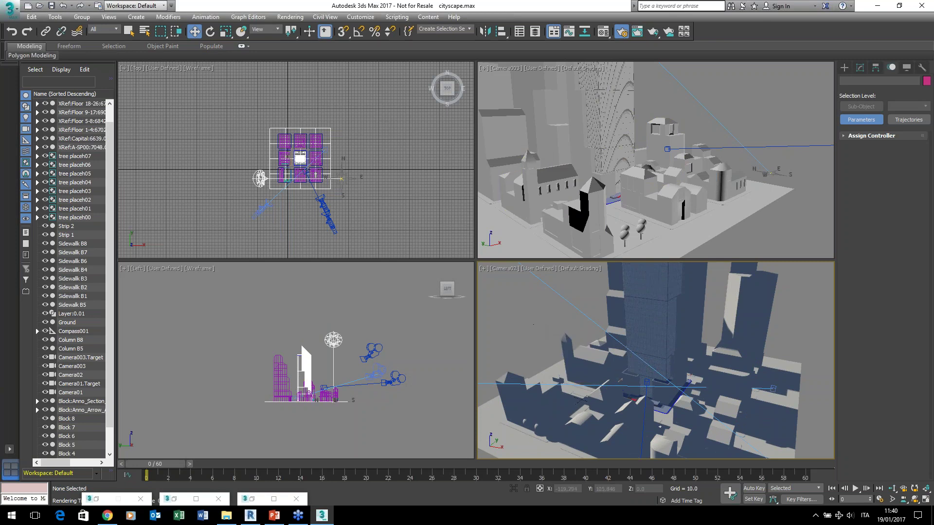
Switch Camera02 to a Perspective view, orbit to a low street-level angle, and render with Shift+Q.
{"action": "middle_click_drag", "start_coordinate": [544, 321], "coordinate": [545, 299]}
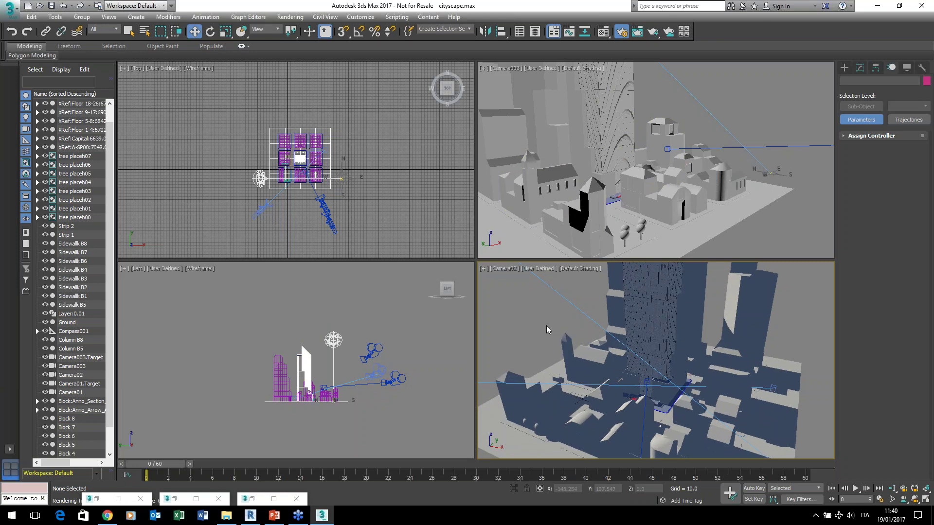
{"action": "key", "text": "p"}
{"action": "mouse_move", "coordinate": [539, 350]}
{"action": "middle_mouse_down", "text": "alt"}
{"action": "mouse_move", "coordinate": [538, 319]}
{"action": "mouse_move", "coordinate": [570, 378]}
{"action": "mouse_move", "coordinate": [567, 320]}
{"action": "middle_mouse_up", "text": "alt"}
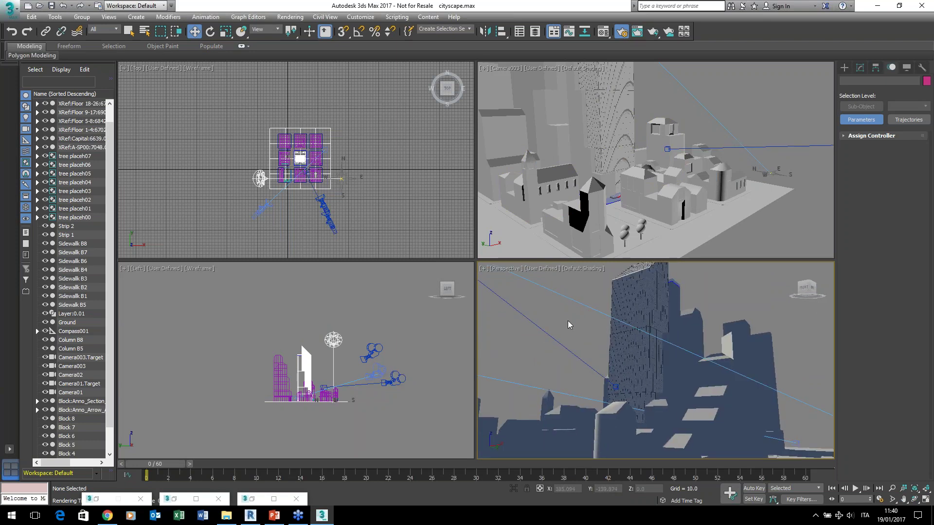
{"action": "key", "text": "shift+q"}
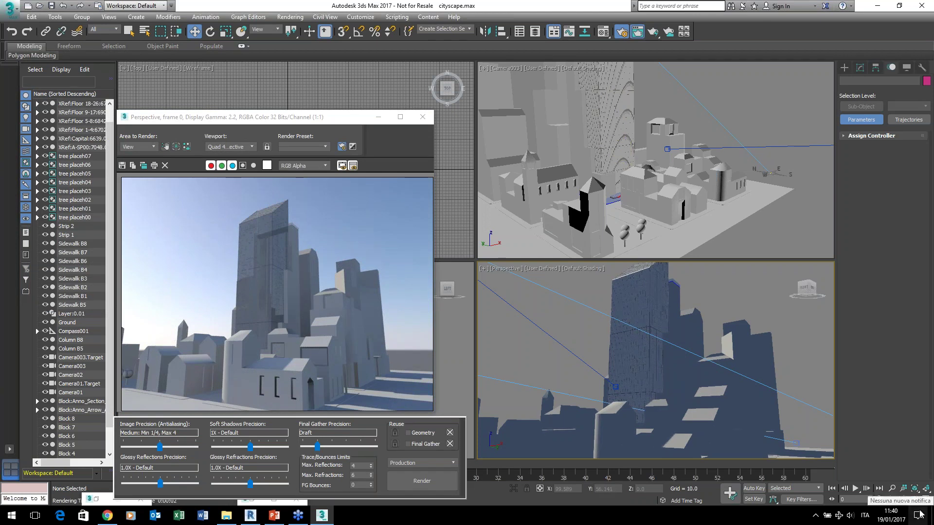
Orbit the Perspective view to a new angle on the tower, render it, and reselect Daylight001.
{"action": "left_click", "coordinate": [914, 498]}
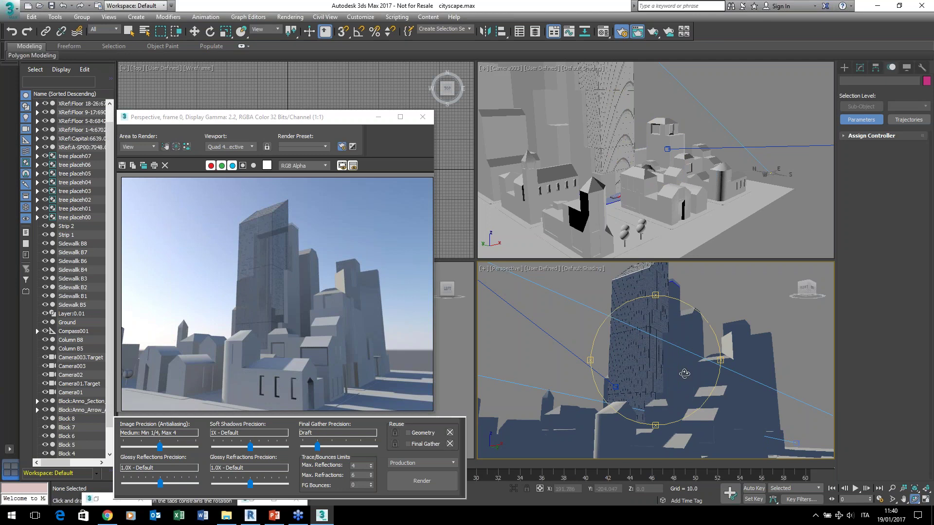
{"action": "left_click_drag", "start_coordinate": [684, 374], "coordinate": [671, 377]}
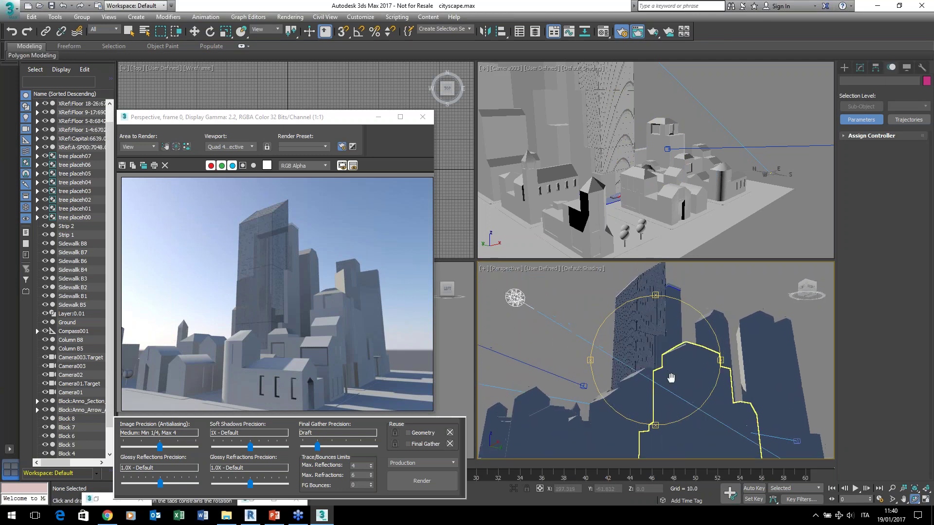
{"action": "left_click_drag", "start_coordinate": [671, 378], "coordinate": [670, 382]}
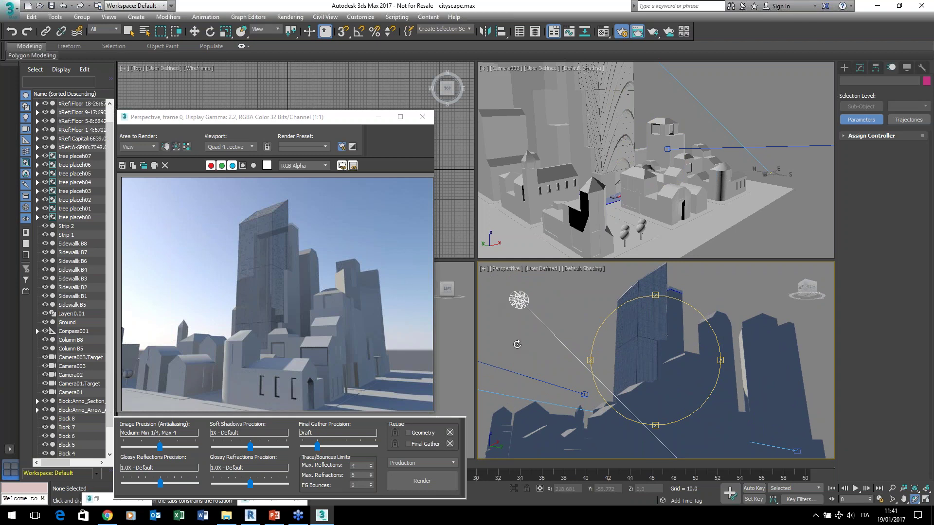
{"action": "left_click", "coordinate": [448, 482]}
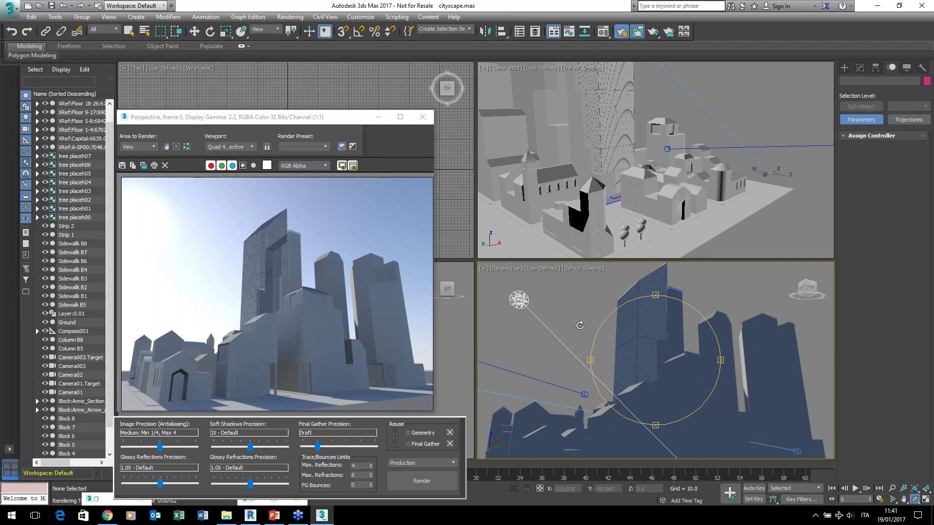
{"action": "key", "text": "w"}
{"action": "left_click", "coordinate": [519, 300]}
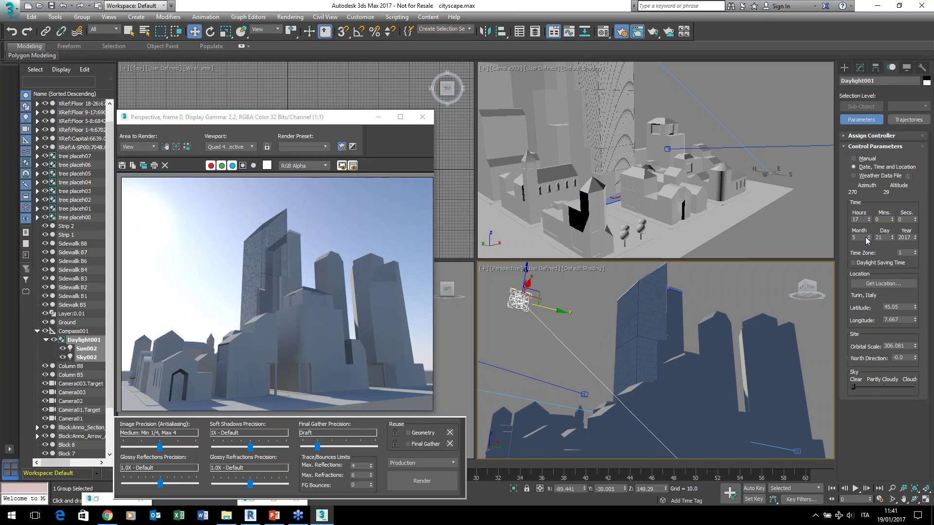
Advance Daylight001 to 19:00 and render the low-sun evening Perspective view.
{"action": "left_click", "coordinate": [868, 218]}
{"action": "left_click", "coordinate": [868, 218]}
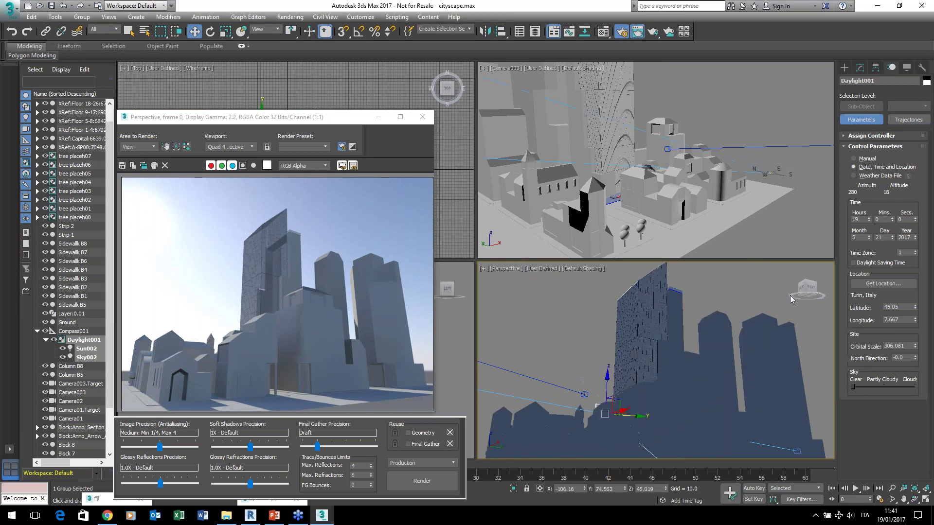
{"action": "middle_click_drag", "start_coordinate": [594, 343], "coordinate": [606, 345], "text": "alt"}
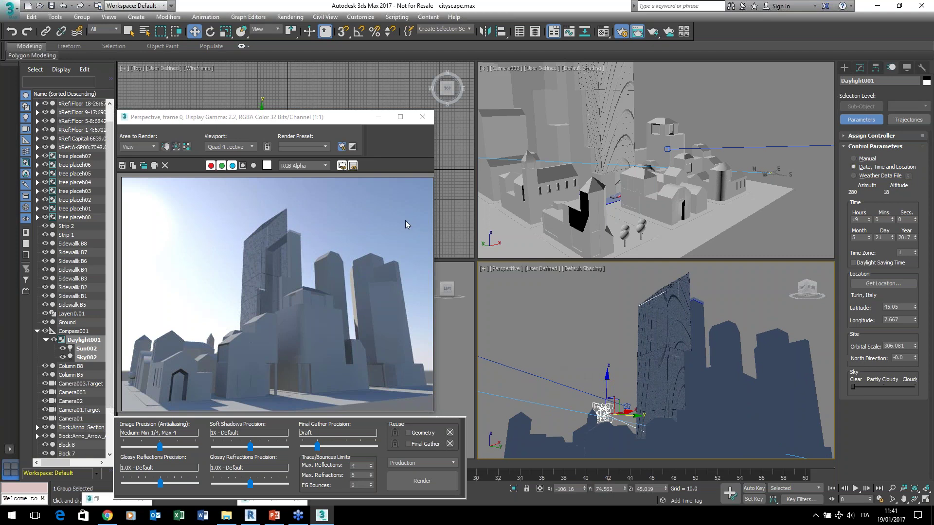
{"action": "left_click", "coordinate": [417, 482]}
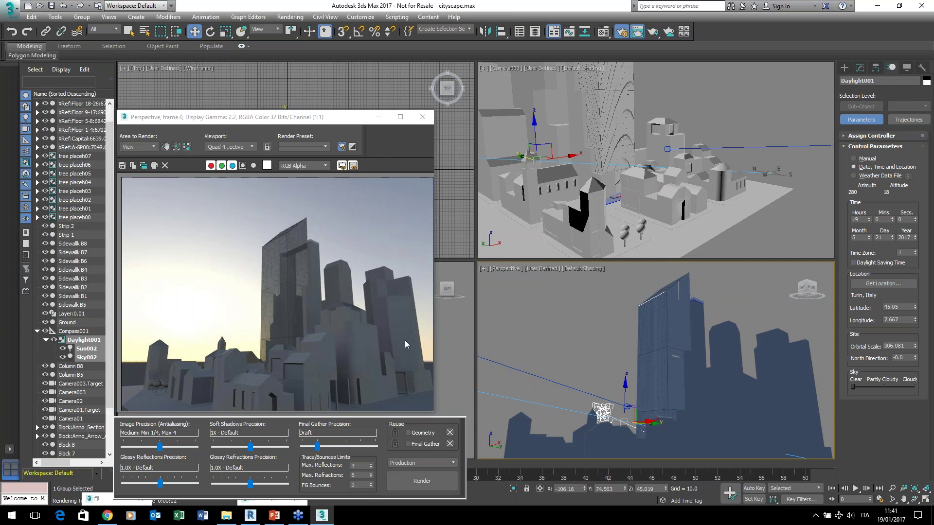
{"action": "left_click", "coordinate": [422, 117]}
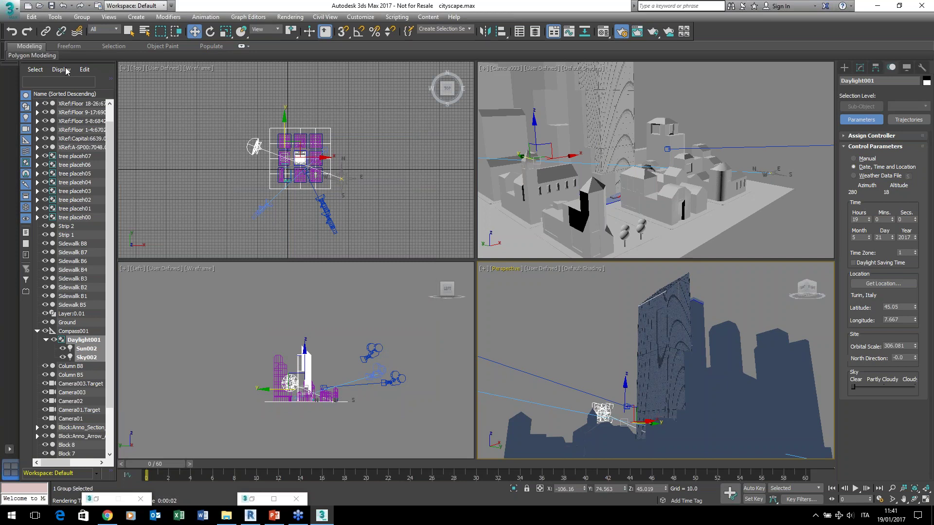
Open Simes_Loft_Parete.max from recent files without saving, accepting the units mismatch.
{"action": "left_click", "coordinate": [8, 12]}
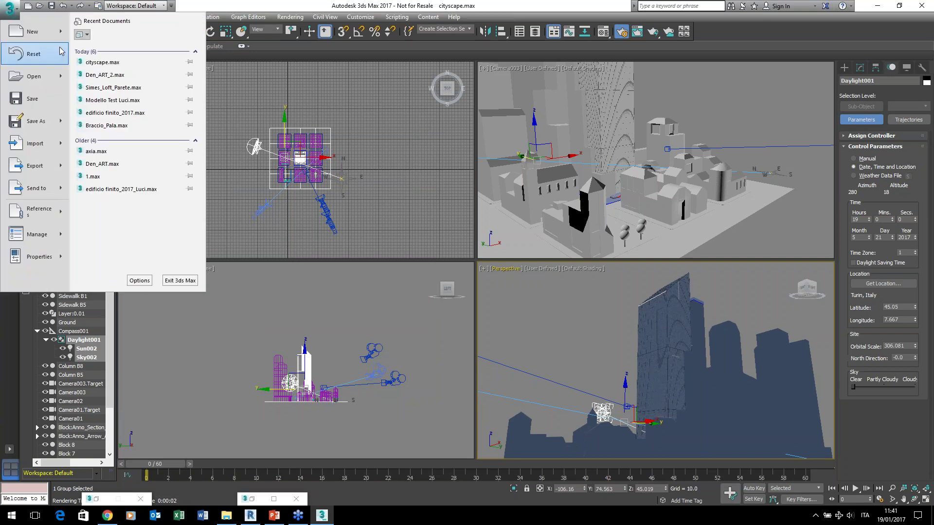
{"action": "left_click", "coordinate": [130, 88]}
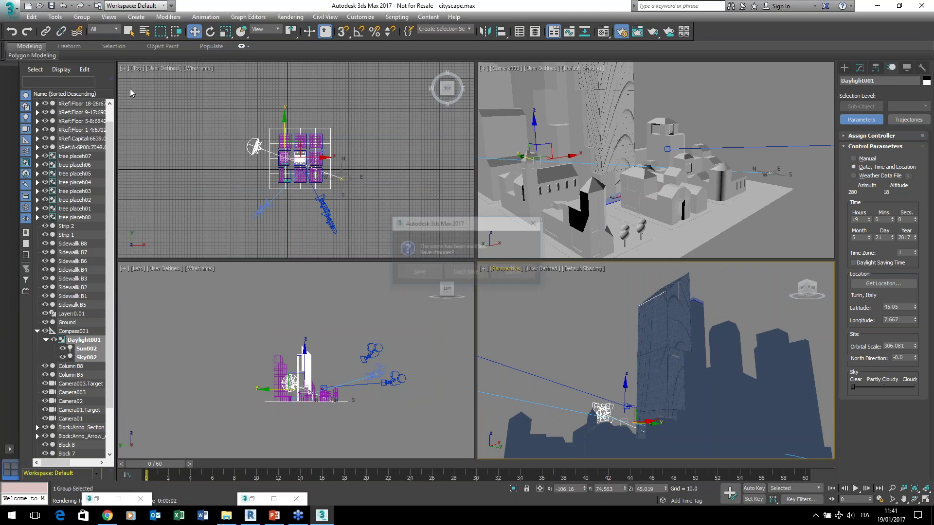
{"action": "left_click", "coordinate": [484, 276]}
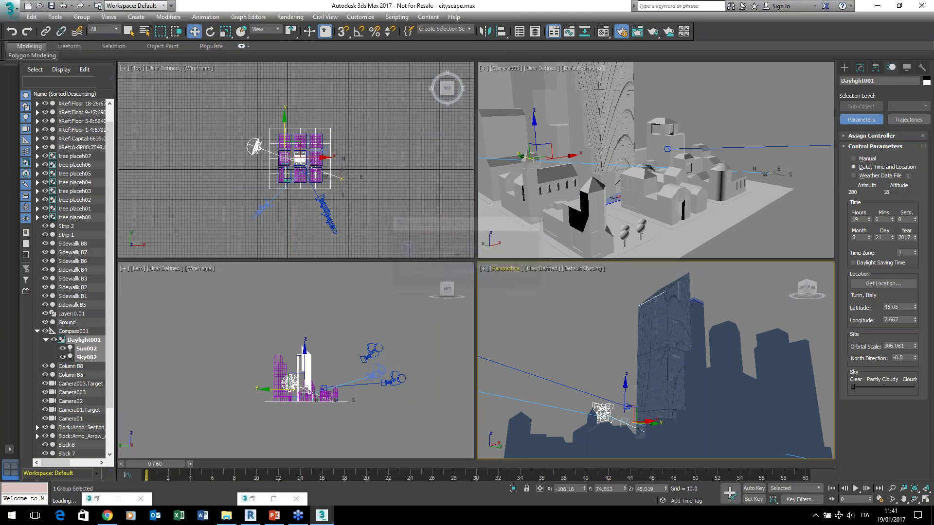
{"action": "left_click", "coordinate": [459, 300]}
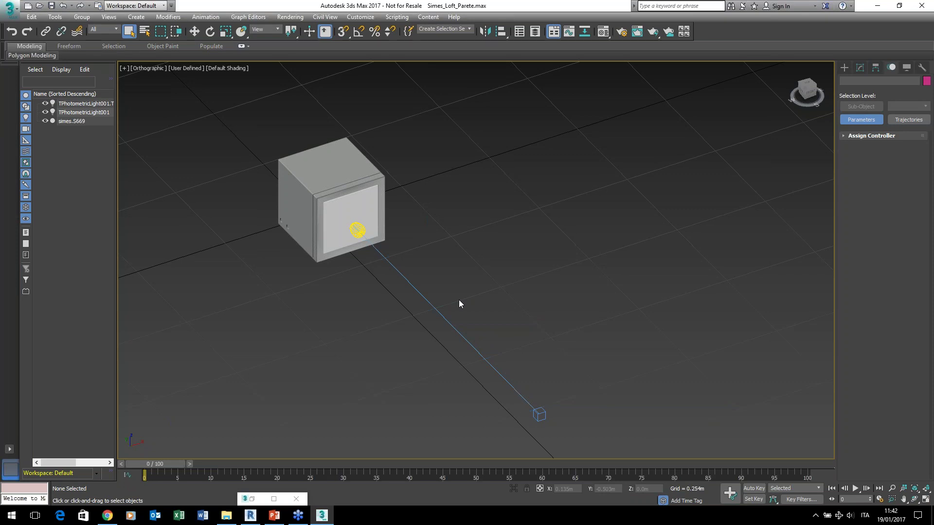
Show the Create panel's Systems category with Sunlight and Daylight.
{"action": "left_click", "coordinate": [844, 67]}
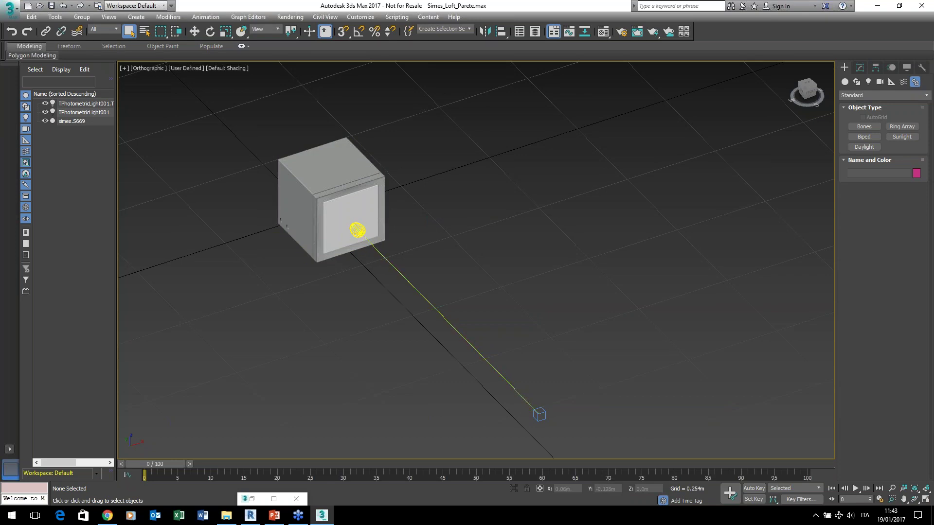
Select the photometric light with its target and change their Y position.
{"action": "left_click", "coordinate": [357, 230]}
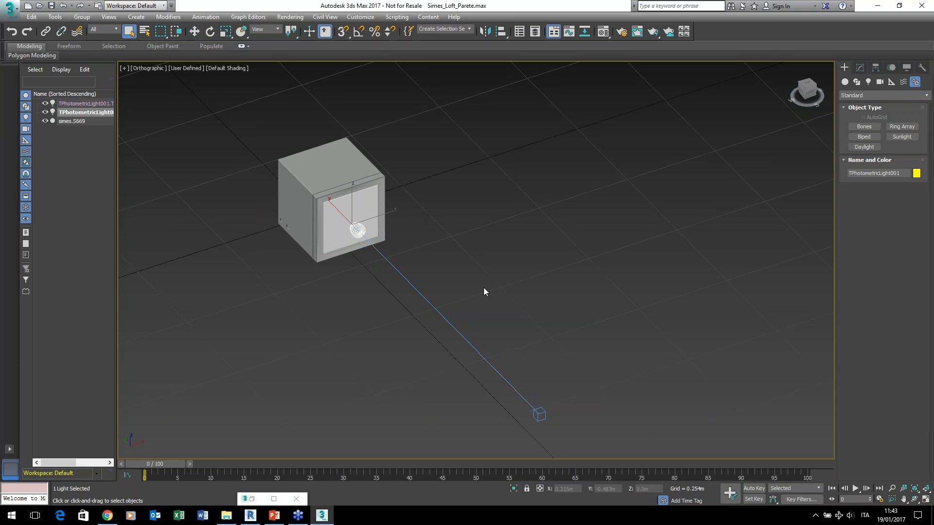
{"action": "left_click", "coordinate": [194, 32]}
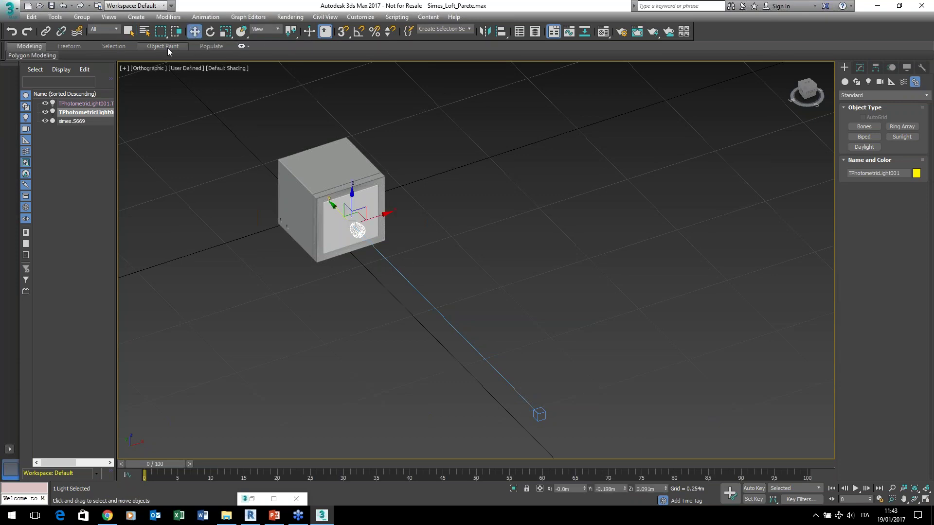
{"action": "left_click", "coordinate": [523, 290]}
{"action": "left_click", "coordinate": [468, 335]}
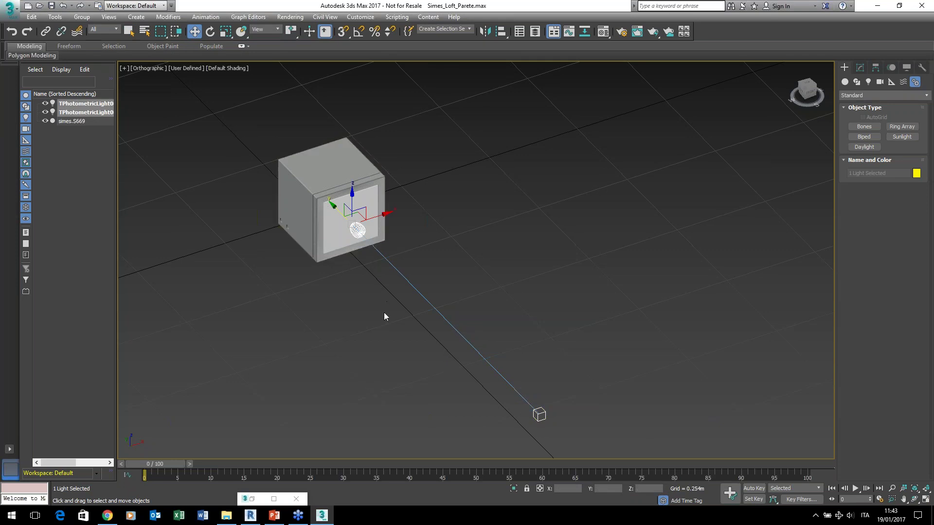
{"action": "left_click", "coordinate": [601, 488]}
{"action": "key", "text": "Return"}
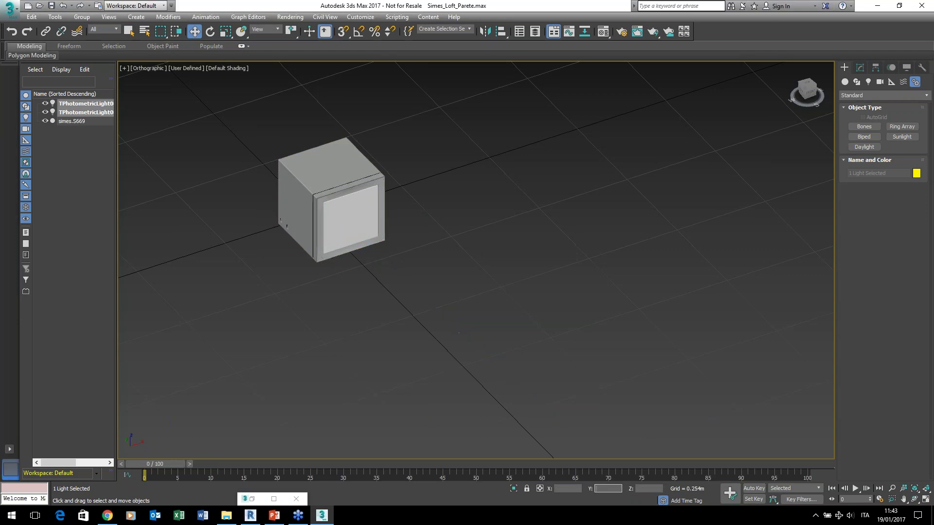
{"action": "scroll", "coordinate": [582, 385], "scroll_direction": "down", "scroll_amount": 3}
{"action": "scroll", "coordinate": [582, 384], "scroll_direction": "down", "scroll_amount": 1}
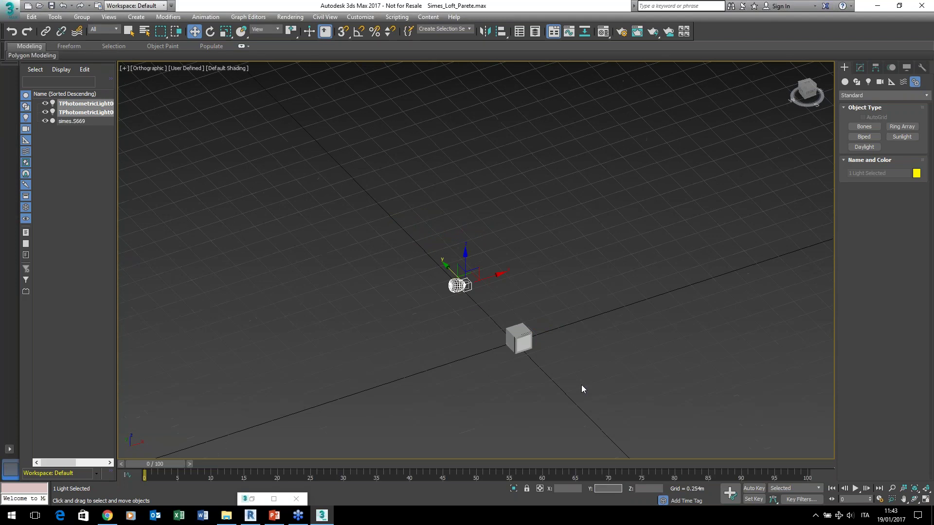
{"action": "scroll", "coordinate": [581, 384], "scroll_direction": "up", "scroll_amount": 1}
{"action": "scroll", "coordinate": [582, 384], "scroll_direction": "up", "scroll_amount": 1}
{"action": "scroll", "coordinate": [581, 384], "scroll_direction": "up", "scroll_amount": 1}
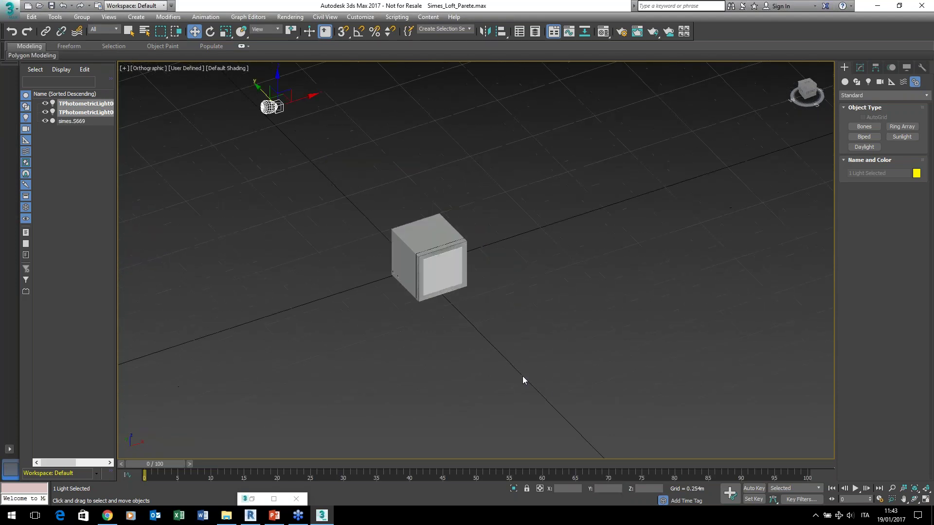
Undo that move, reselect light and target, and drag them right out of the box.
{"action": "left_click", "coordinate": [526, 368]}
{"action": "key", "text": "ctrl+z"}
{"action": "key", "text": "ctrl+z"}
{"action": "left_click", "coordinate": [594, 405]}
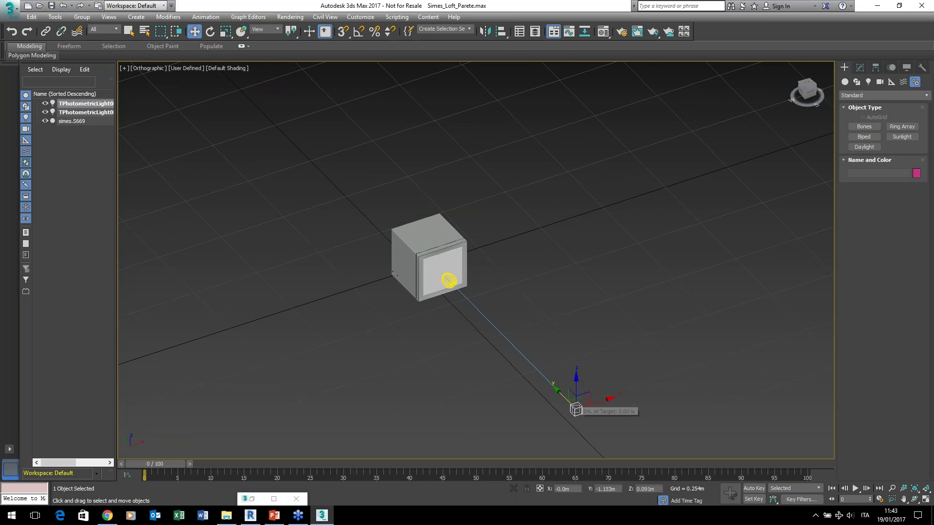
{"action": "left_click", "coordinate": [448, 281]}
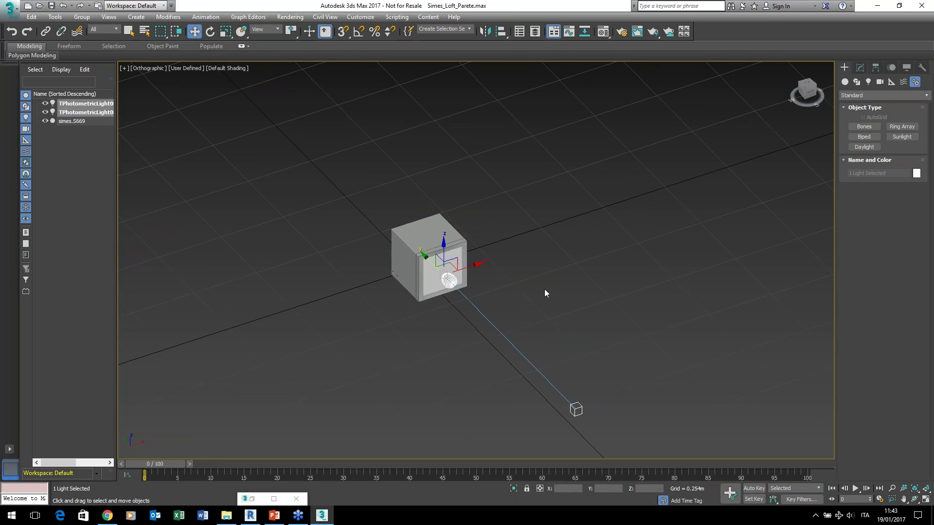
{"action": "left_click_drag", "start_coordinate": [473, 267], "coordinate": [648, 221]}
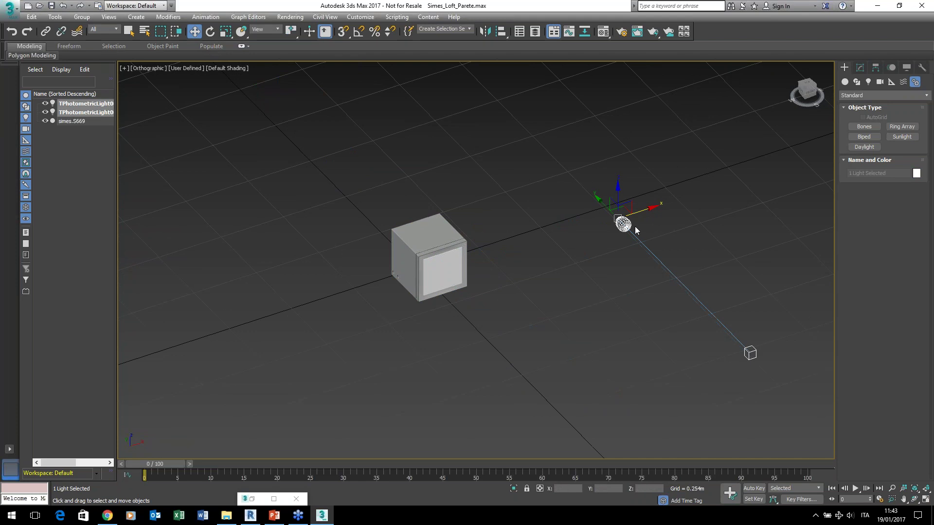
Undo the drag, returning the photometric light into the fixture box.
{"action": "right_click", "coordinate": [195, 32]}
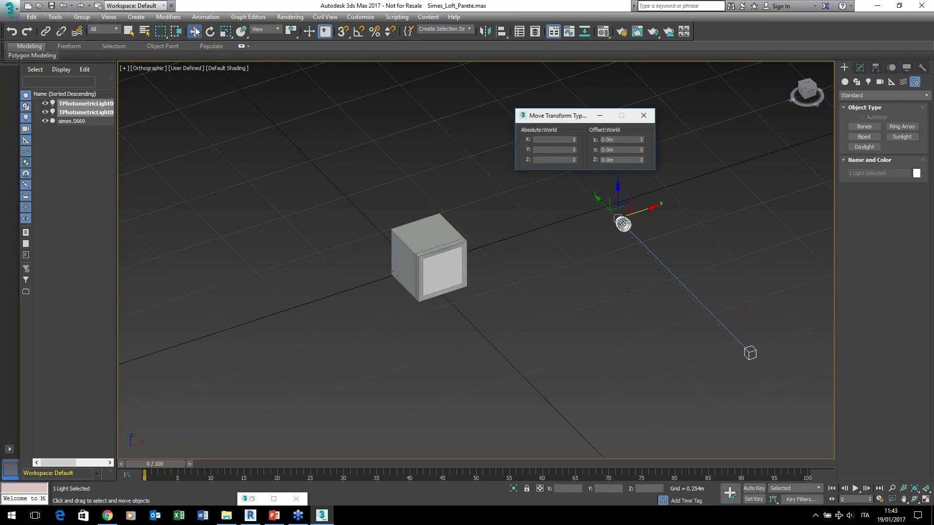
{"action": "left_click", "coordinate": [644, 115]}
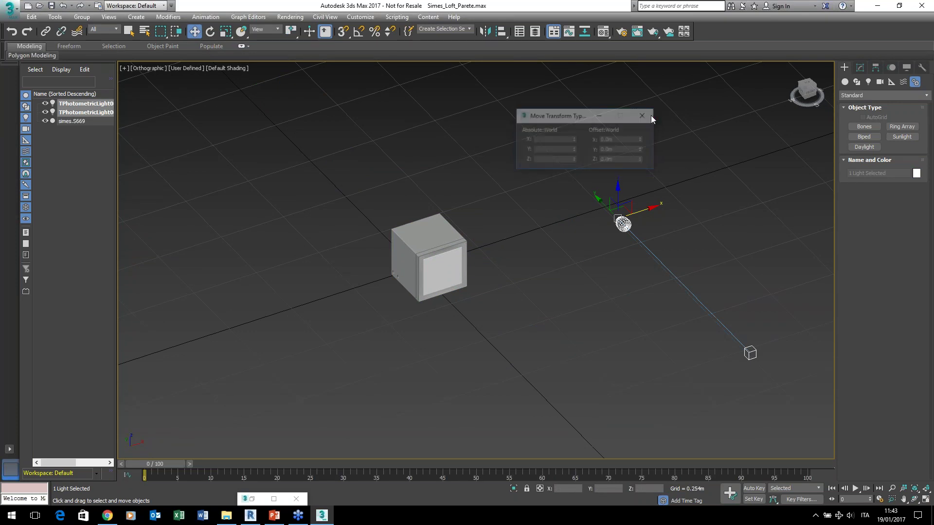
{"action": "key", "text": "ctrl+z"}
{"action": "left_click", "coordinate": [465, 284]}
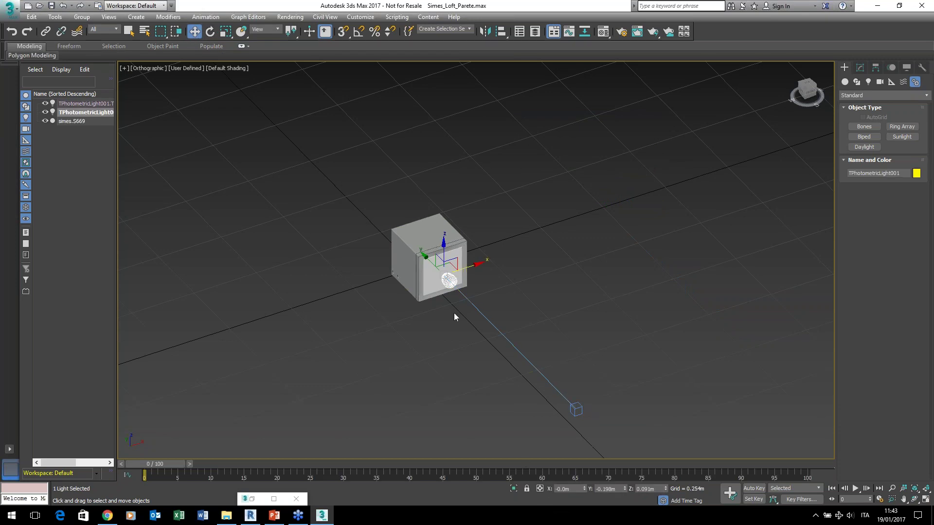
Offset the light and then its target by 1 m along X with Move Type-In.
{"action": "right_click", "coordinate": [192, 33]}
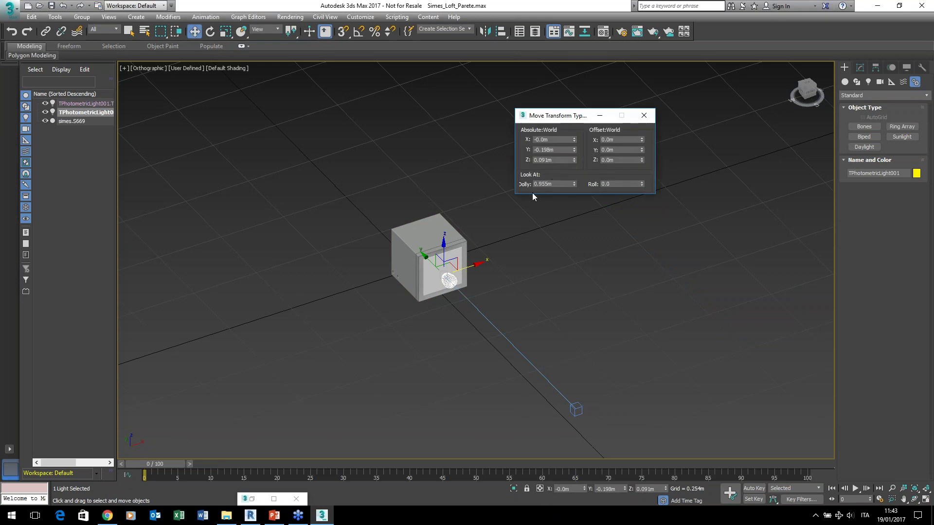
{"action": "double_click", "coordinate": [615, 140]}
{"action": "type", "text": "1"}
{"action": "key", "text": "Return"}
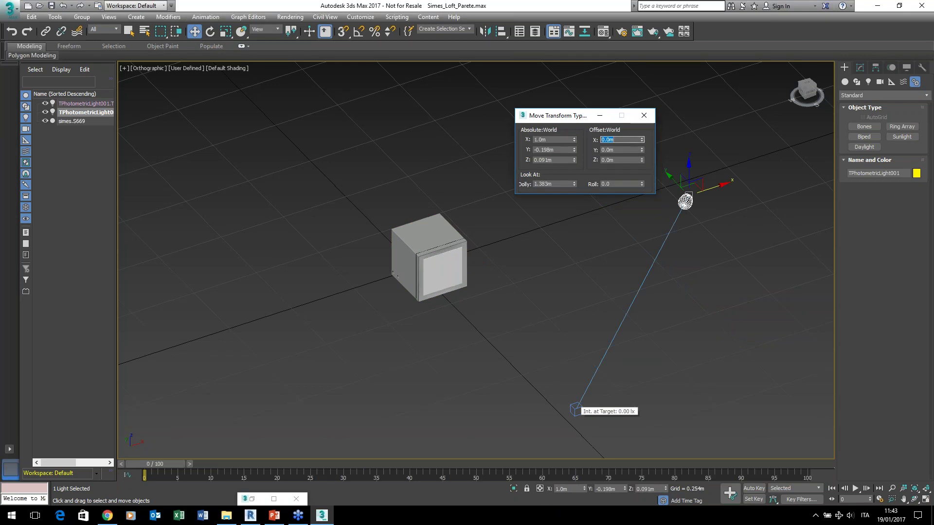
{"action": "left_click", "coordinate": [575, 410]}
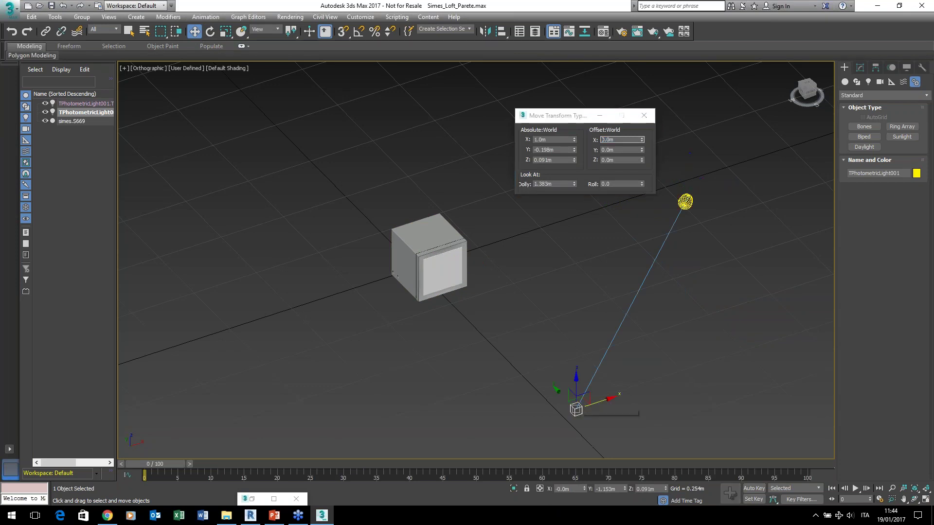
{"action": "double_click", "coordinate": [620, 139]}
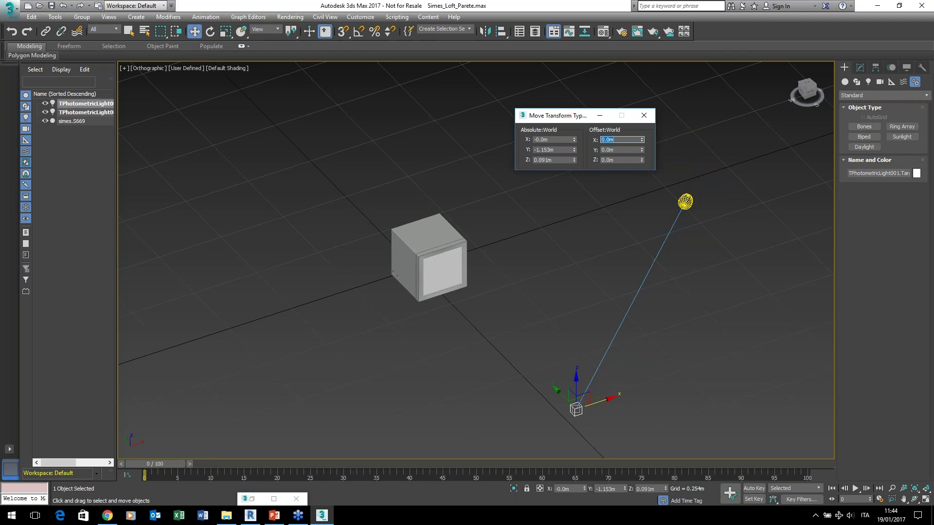
{"action": "type", "text": "1"}
{"action": "key", "text": "Return"}
{"action": "left_click", "coordinate": [569, 233]}
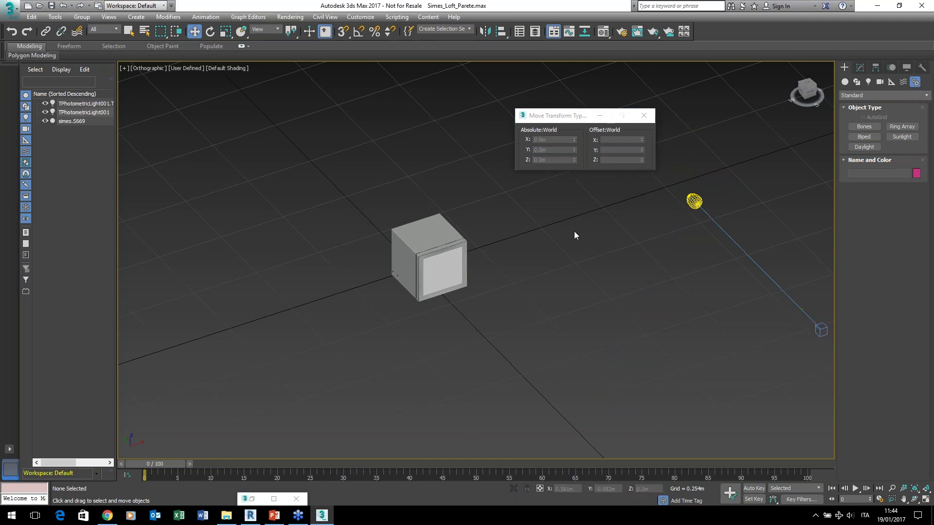
{"action": "left_click", "coordinate": [645, 115]}
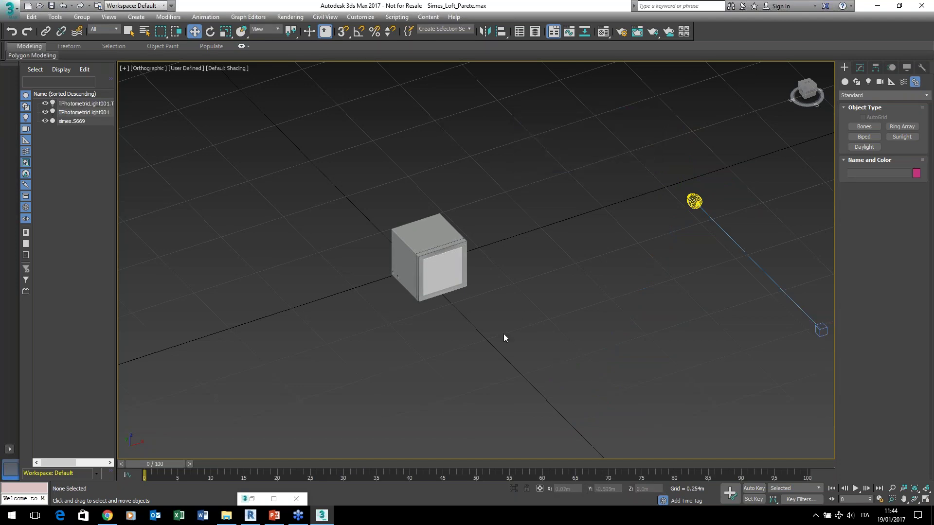
Switch to the Top view and show the Photometric light types under Create > Lights.
{"action": "key", "text": "t"}
{"action": "scroll", "coordinate": [478, 304], "scroll_direction": "up", "scroll_amount": 5}
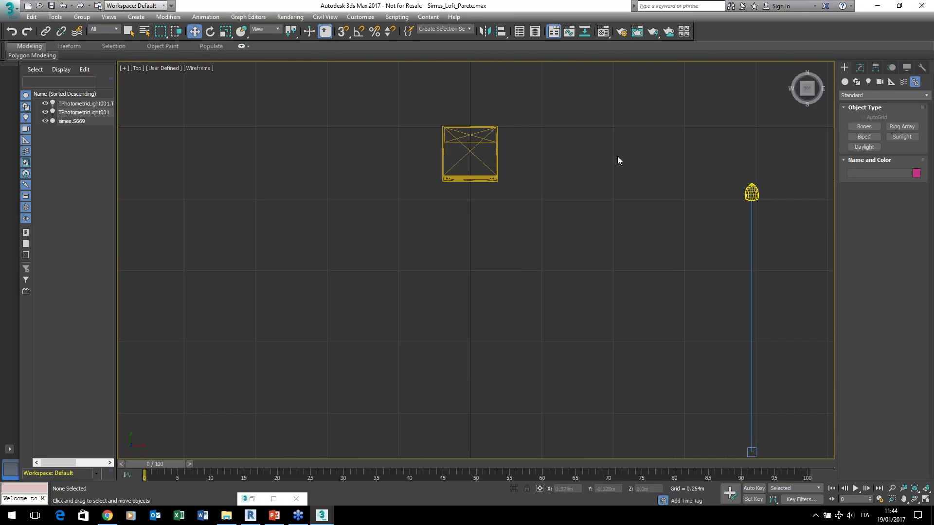
{"action": "scroll", "coordinate": [543, 223], "scroll_direction": "down", "scroll_amount": 3}
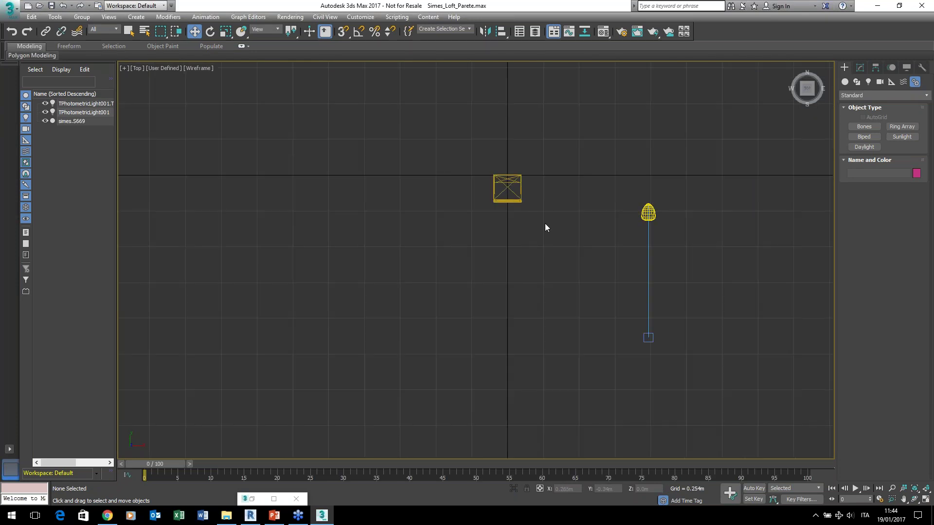
{"action": "scroll", "coordinate": [545, 224], "scroll_direction": "up", "scroll_amount": 2}
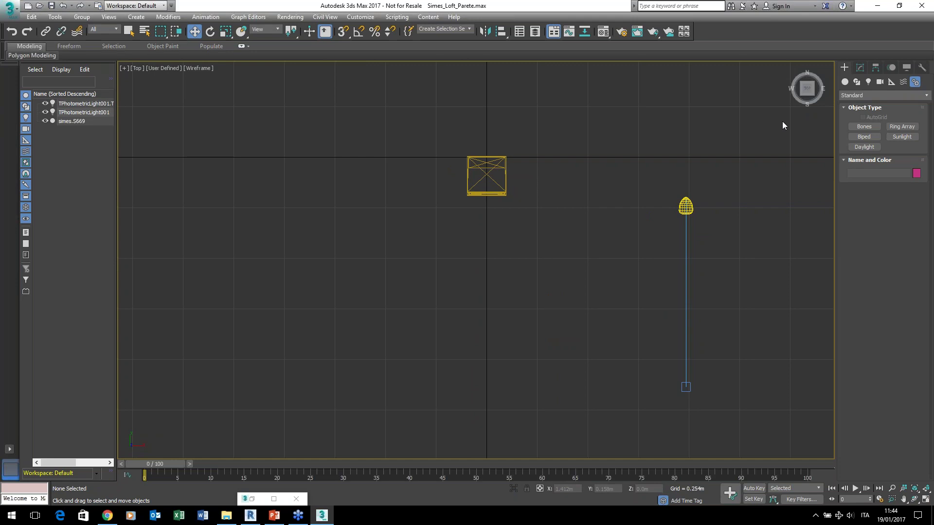
{"action": "left_click", "coordinate": [868, 82]}
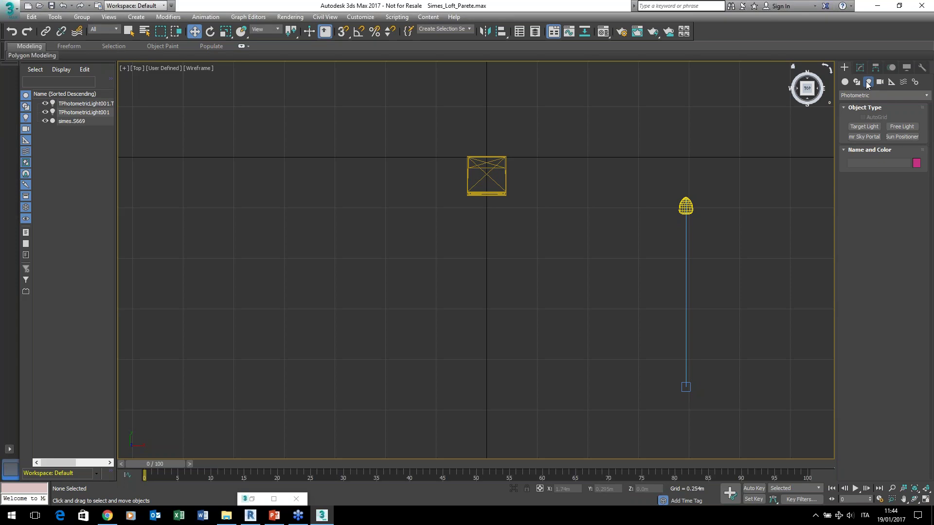
Create Target Light TPhotometricLight002 at the box front, dragging its target downward in Top view.
{"action": "left_click", "coordinate": [868, 83]}
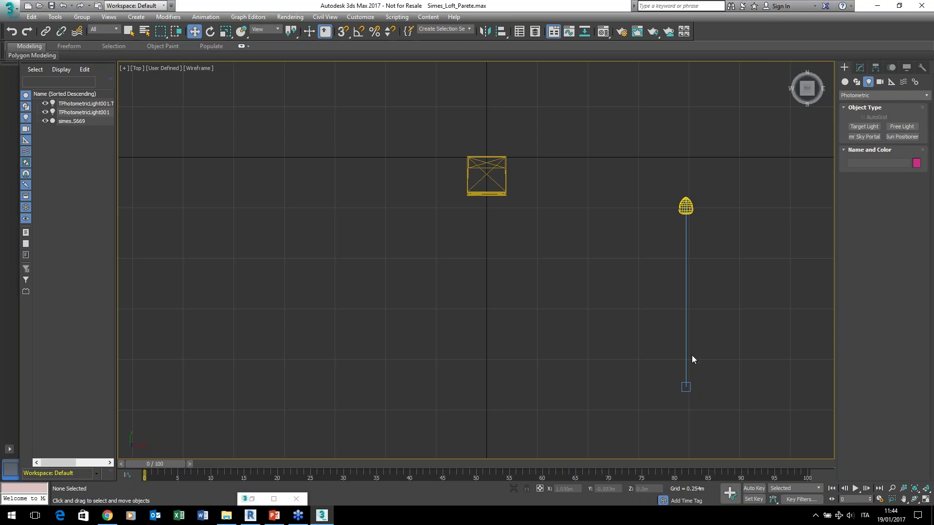
{"action": "left_click", "coordinate": [686, 389]}
{"action": "left_click", "coordinate": [858, 127]}
{"action": "left_click_drag", "start_coordinate": [486, 197], "coordinate": [486, 419]}
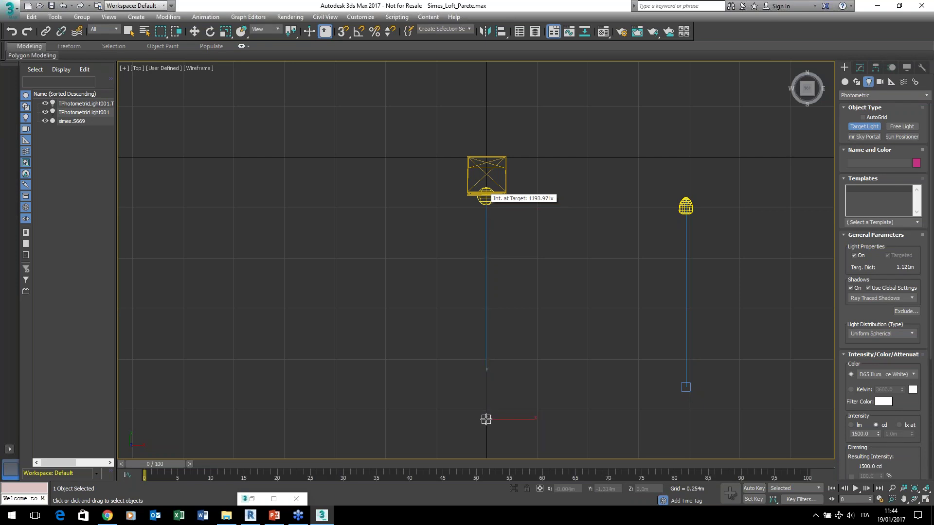
{"action": "left_click_drag", "start_coordinate": [485, 418], "coordinate": [485, 419]}
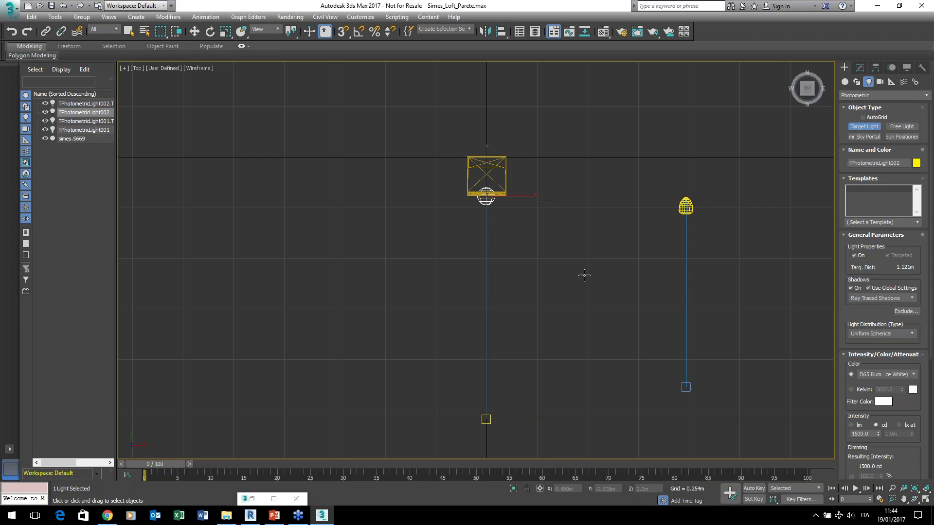
Nudge the new light slightly and switch to the Left view.
{"action": "left_click", "coordinate": [194, 31]}
{"action": "left_click_drag", "start_coordinate": [489, 165], "coordinate": [487, 168]}
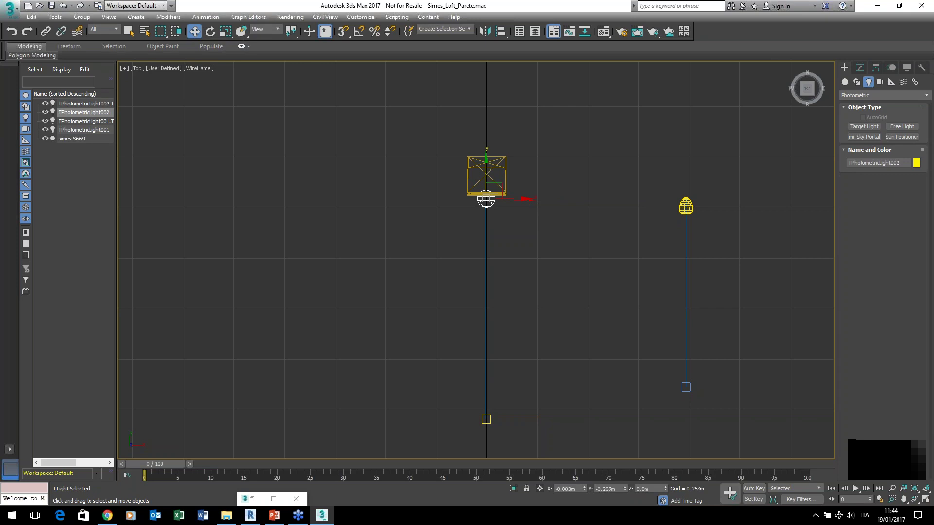
{"action": "left_click", "coordinate": [540, 265]}
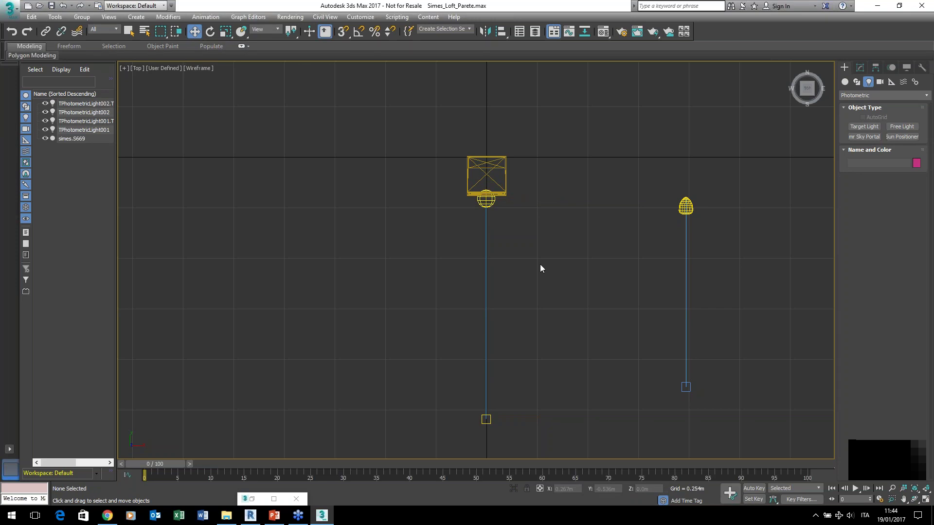
{"action": "key", "text": "f"}
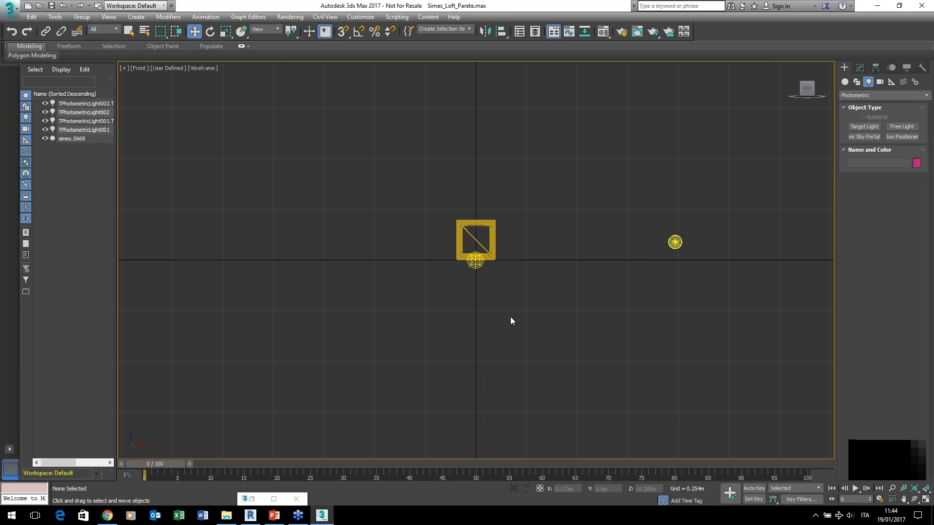
{"action": "key", "text": "l"}
{"action": "scroll", "coordinate": [523, 306], "scroll_direction": "up", "scroll_amount": 2}
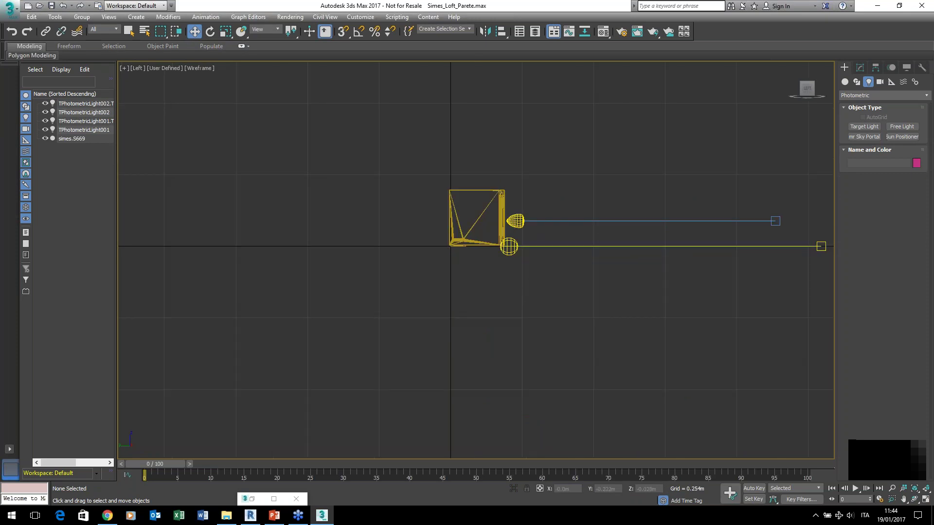
Hide the lower photometric light and its target with Hide Selection.
{"action": "left_click", "coordinate": [535, 246]}
{"action": "middle_click_drag", "start_coordinate": [535, 270], "coordinate": [450, 285]}
{"action": "left_click", "coordinate": [426, 261]}
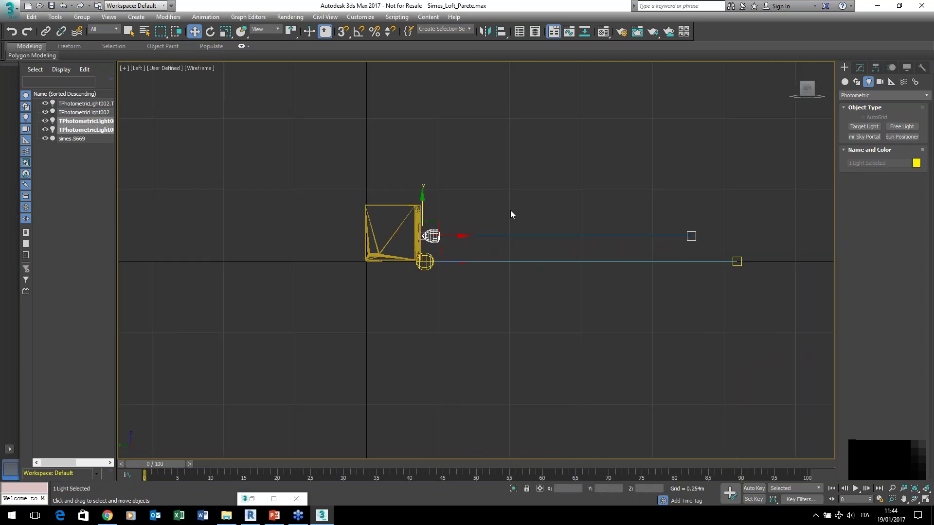
{"action": "right_click", "coordinate": [509, 208]}
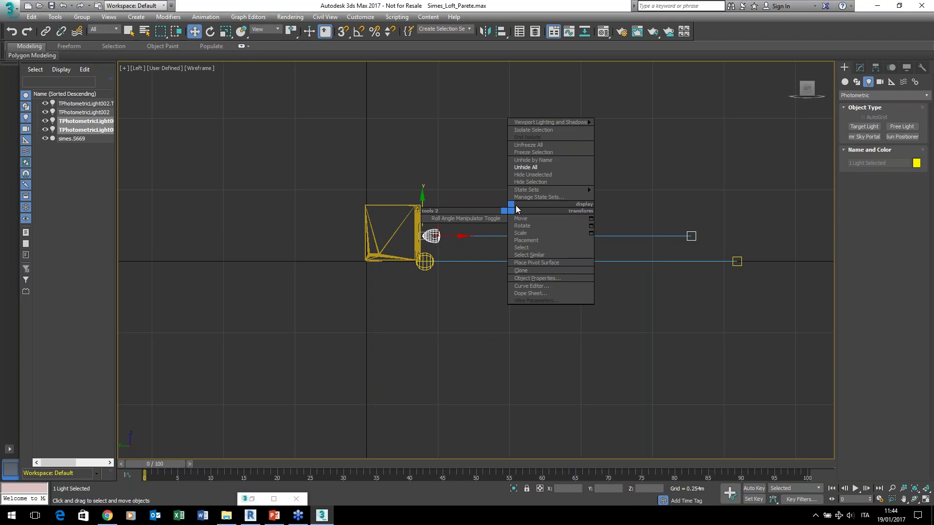
{"action": "left_click", "coordinate": [527, 182]}
Raise TPhotometricLight002 0.1 m to the fixture centre and check it in shaded Perspective.
{"action": "left_click", "coordinate": [525, 261]}
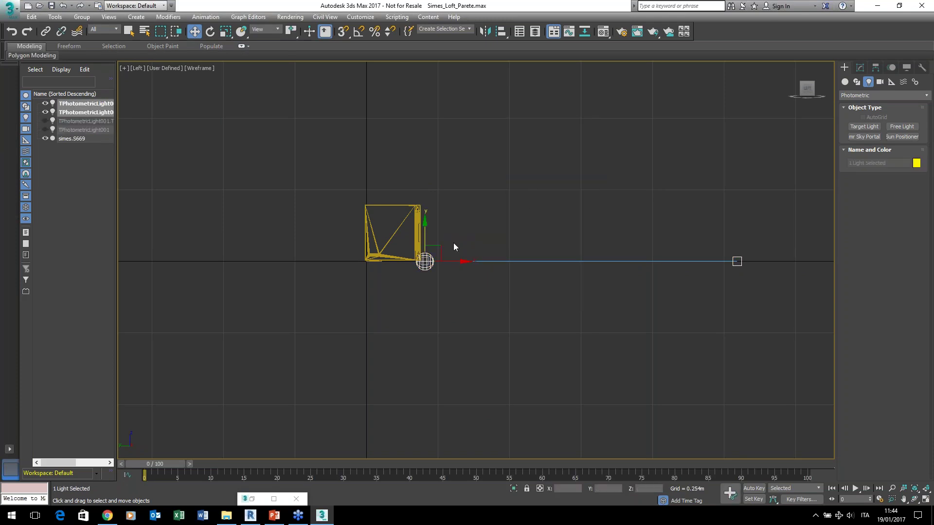
{"action": "left_click_drag", "start_coordinate": [426, 234], "coordinate": [427, 205]}
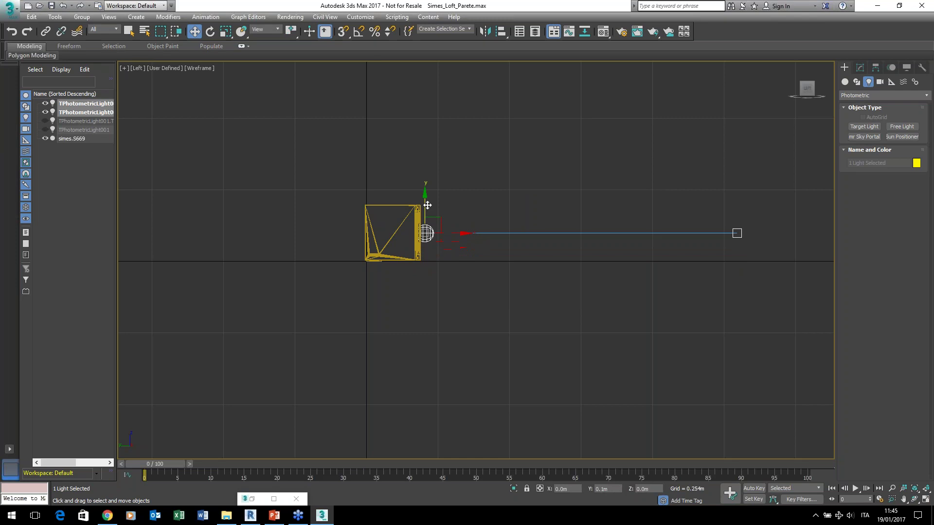
{"action": "left_click", "coordinate": [538, 333]}
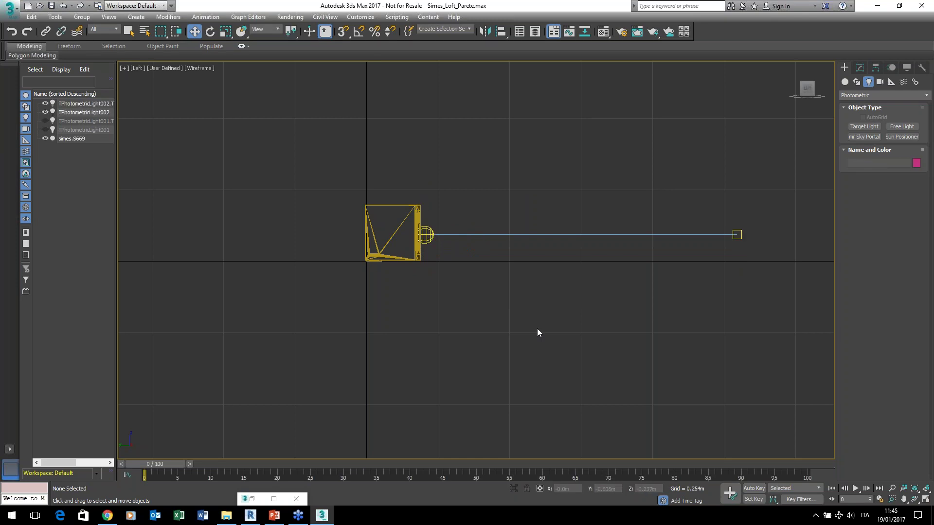
{"action": "key", "text": "p"}
{"action": "middle_click_drag", "start_coordinate": [551, 337], "coordinate": [498, 380], "text": "alt"}
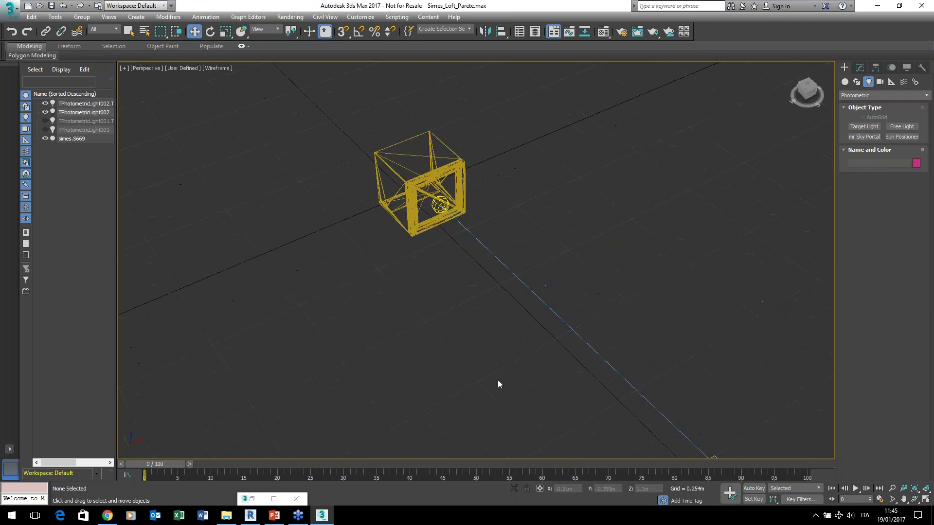
{"action": "scroll", "coordinate": [497, 380], "scroll_direction": "down", "scroll_amount": 3}
{"action": "key", "text": "F3"}
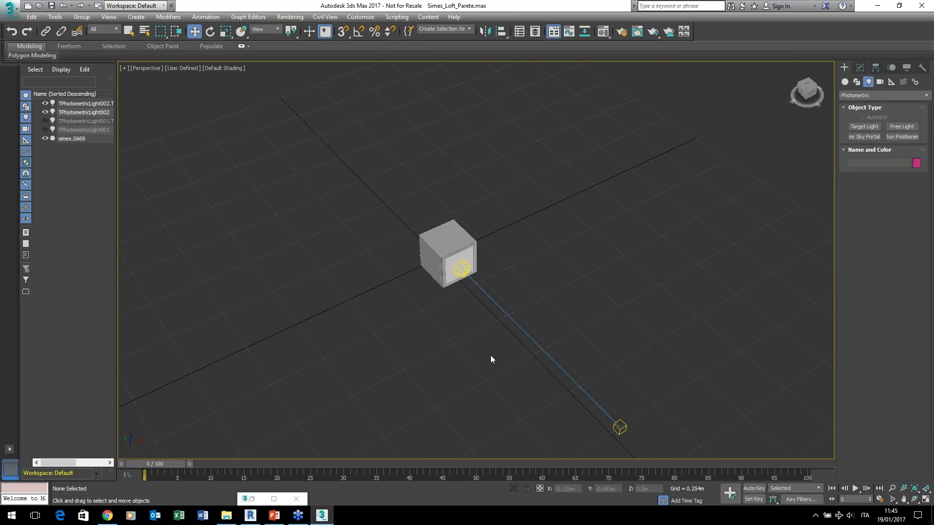
{"action": "left_click", "coordinate": [461, 268]}
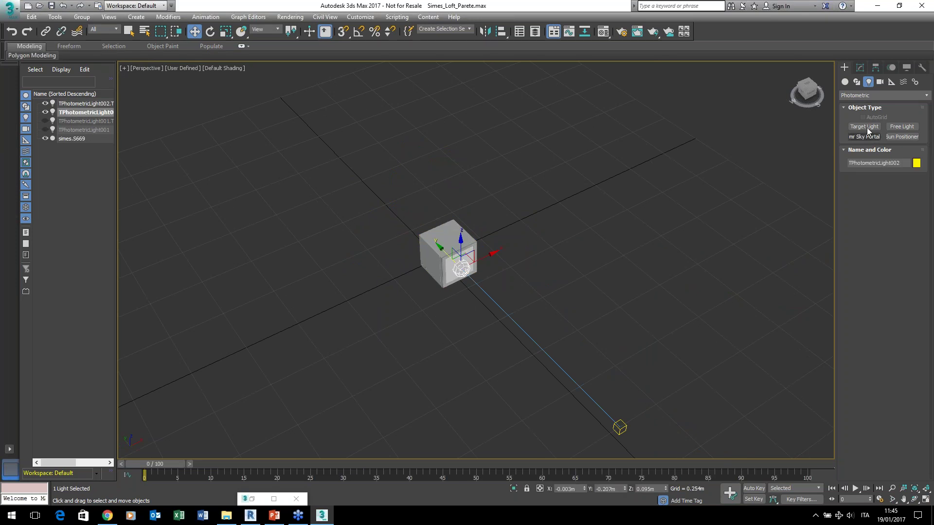
In Modify, keep TPhotometricLight002's D65 colour preset and open the Light Distribution types.
{"action": "left_click", "coordinate": [859, 67]}
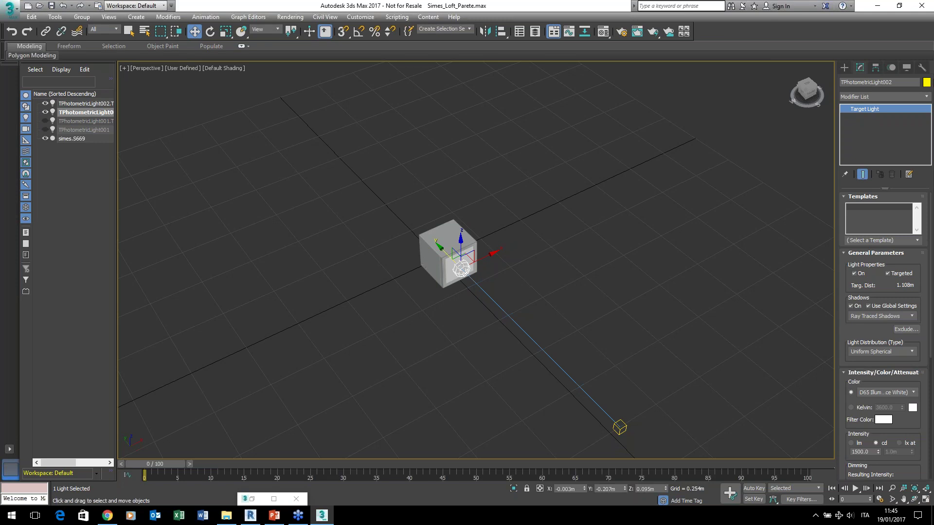
{"action": "scroll", "coordinate": [924, 283], "scroll_direction": "down", "scroll_amount": 2}
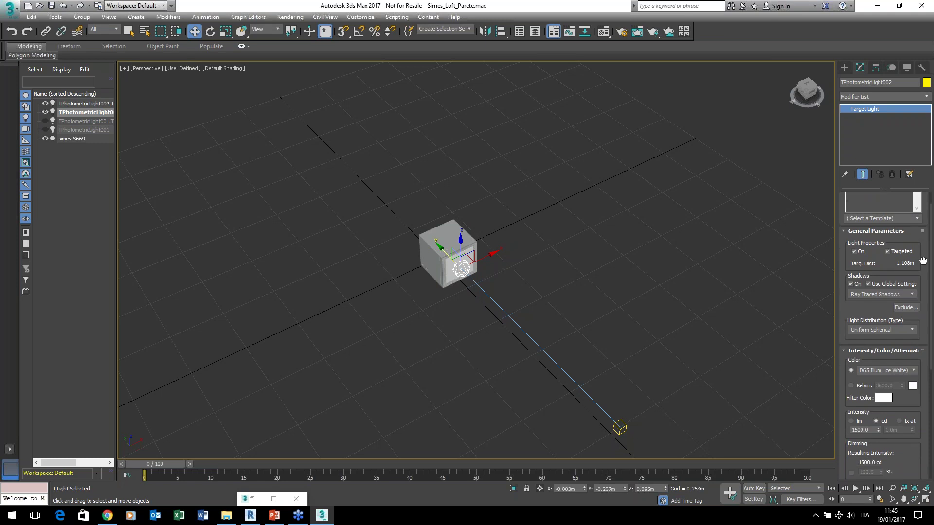
{"action": "scroll", "coordinate": [924, 283], "scroll_direction": "down", "scroll_amount": 1}
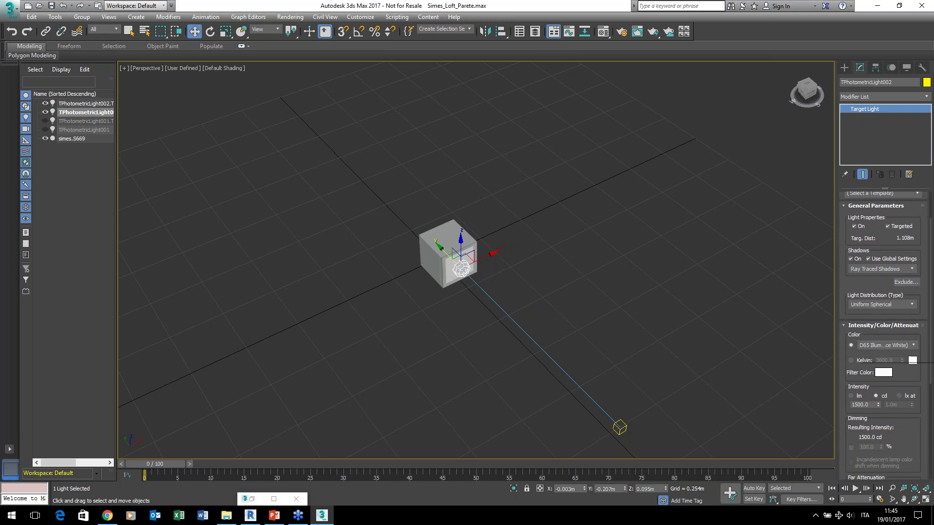
{"action": "left_click", "coordinate": [885, 345]}
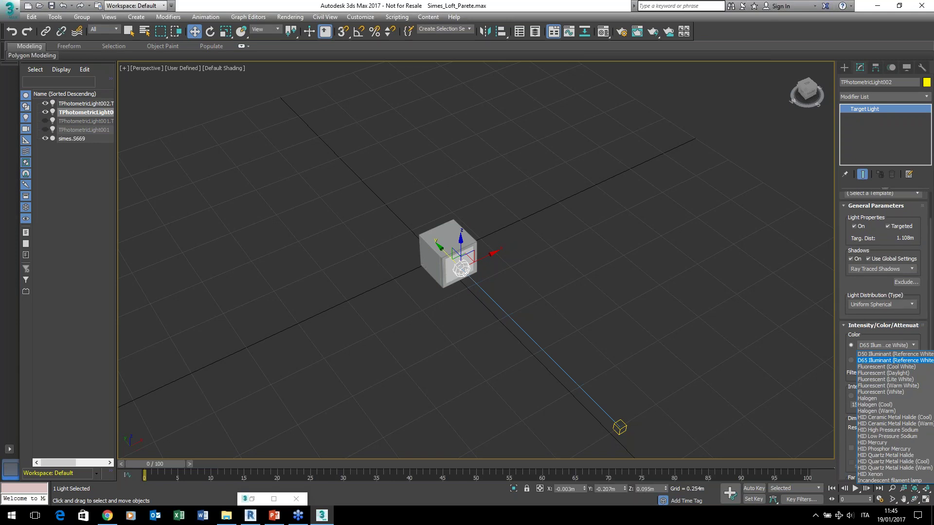
{"action": "left_click", "coordinate": [925, 339]}
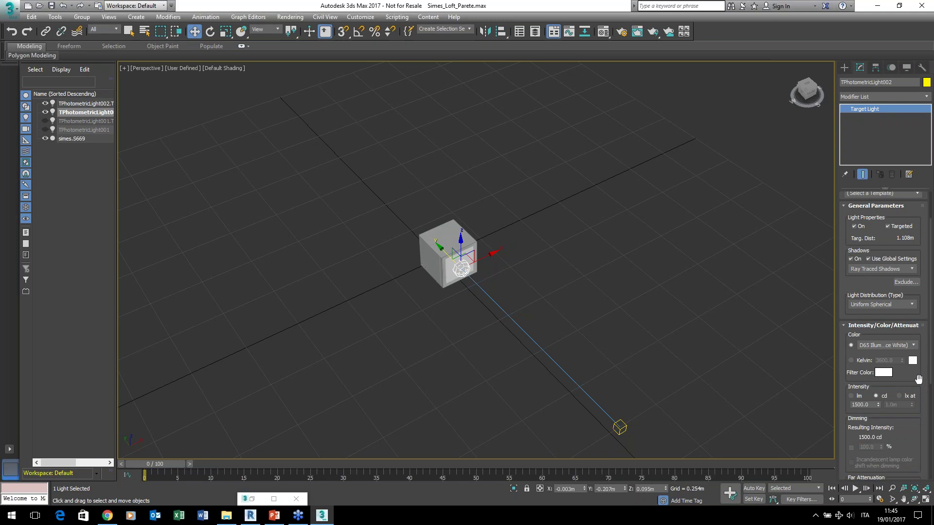
{"action": "scroll", "coordinate": [918, 379], "scroll_direction": "down", "scroll_amount": 2}
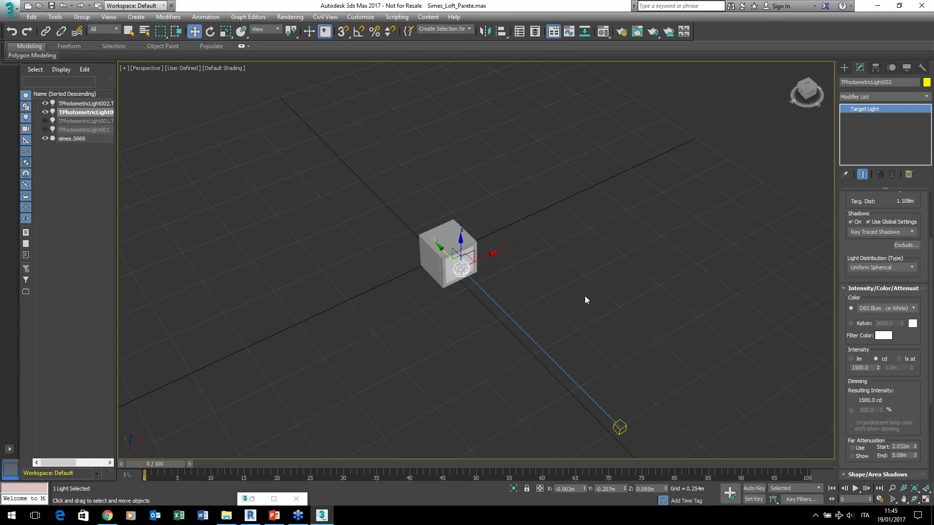
{"action": "left_click", "coordinate": [908, 270]}
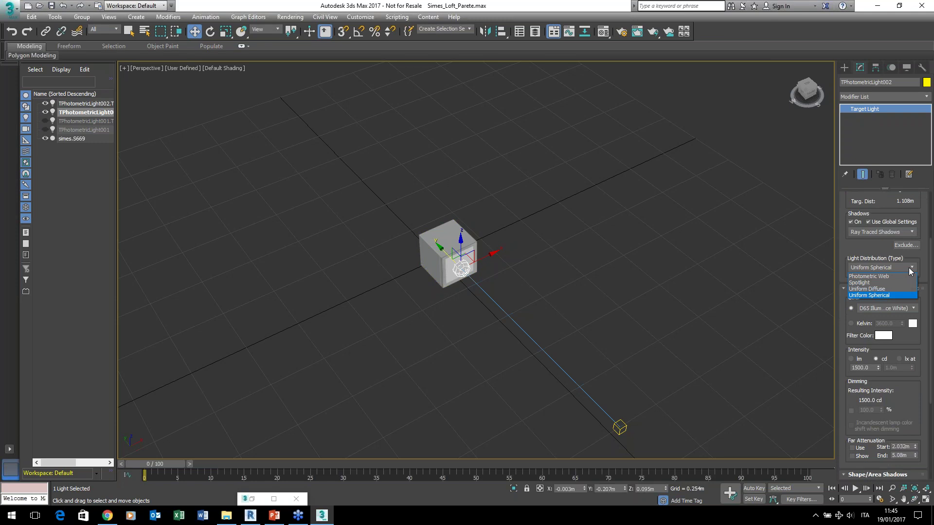
Make TPhotometricLight002 a Spotlight with a 48° hotspot and 90° falloff.
{"action": "left_click", "coordinate": [857, 283]}
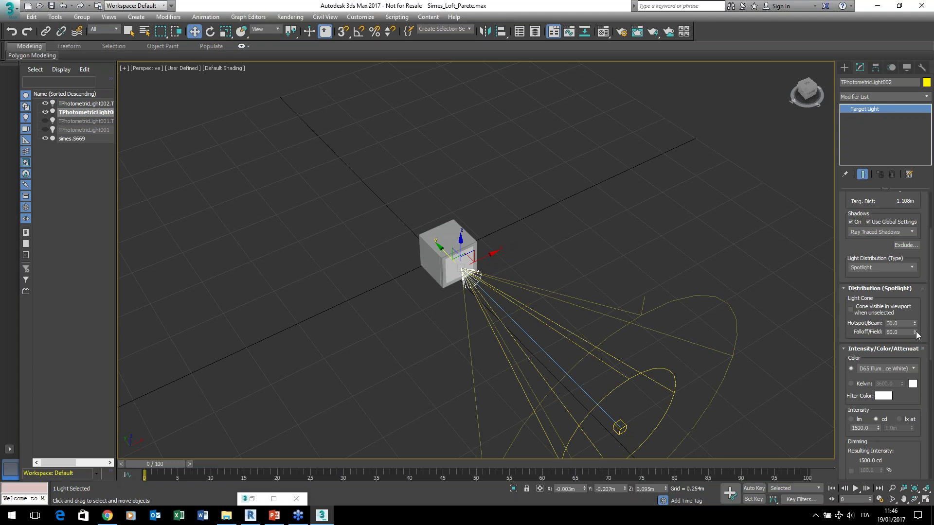
{"action": "left_click_drag", "start_coordinate": [914, 333], "coordinate": [910, 314]}
{"action": "middle_click_drag", "start_coordinate": [598, 305], "coordinate": [592, 261]}
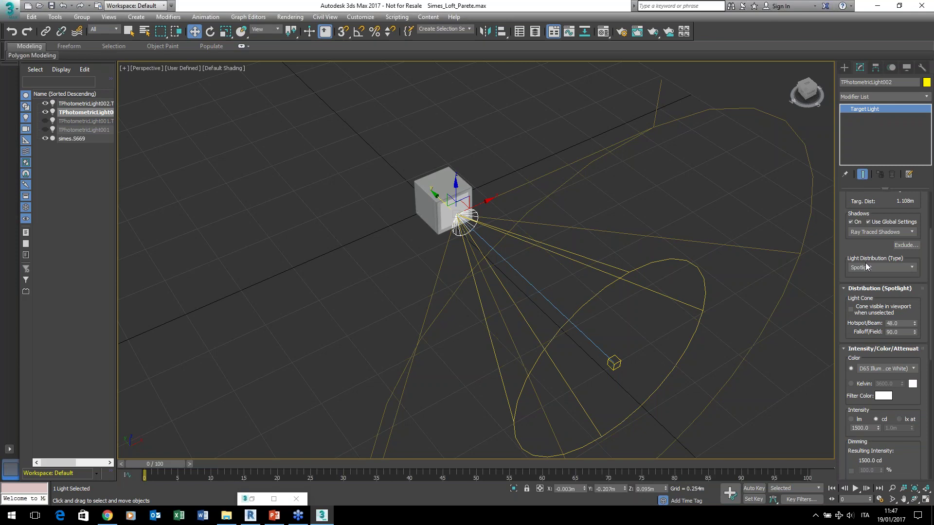
{"action": "left_click", "coordinate": [912, 268]}
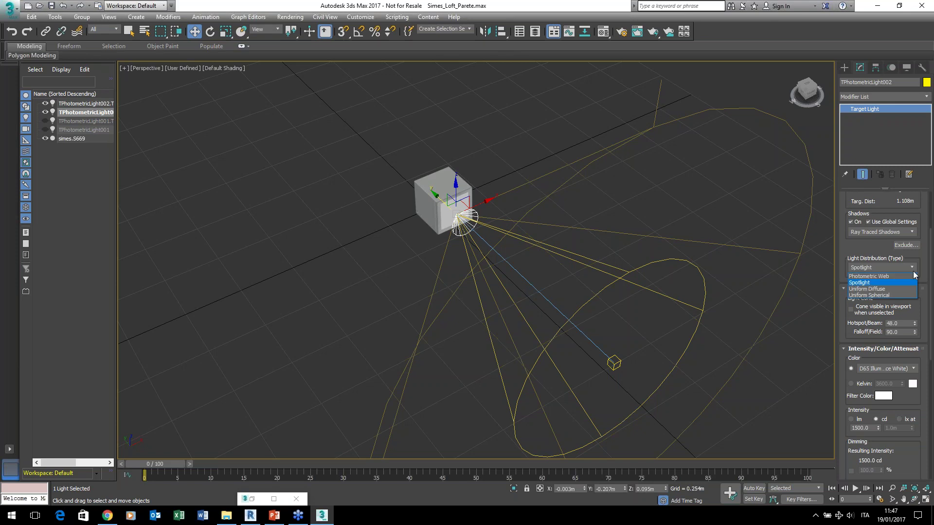
Switch to Photometric Web distribution loading S6681.ies from the 3ds max folder.
{"action": "left_click", "coordinate": [888, 275]}
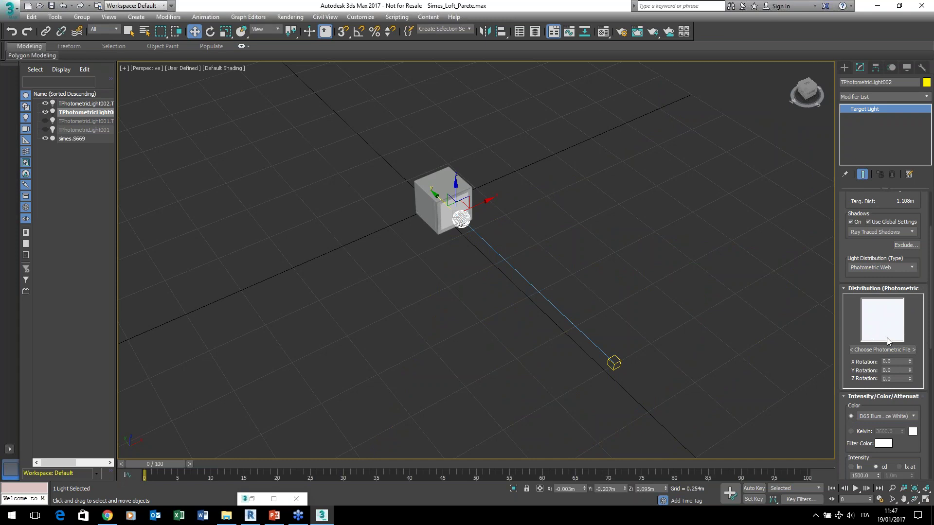
{"action": "left_click", "coordinate": [882, 350]}
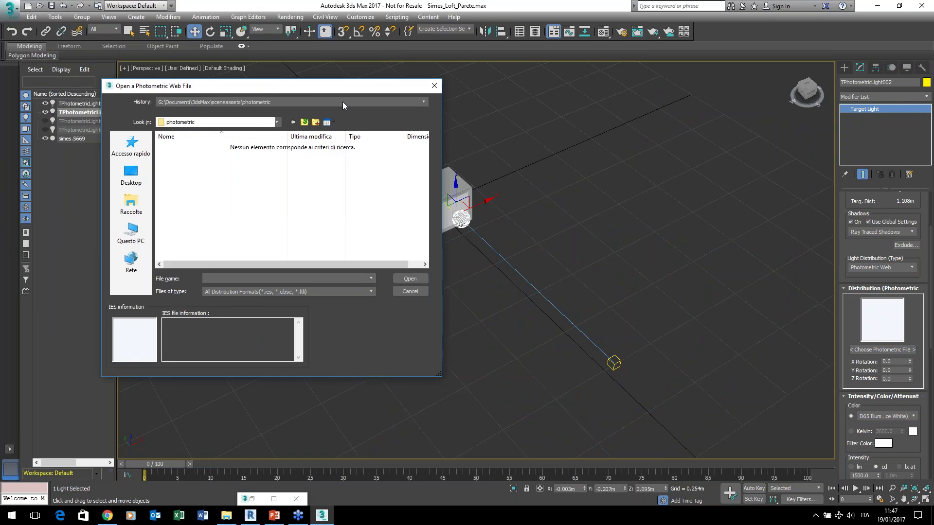
{"action": "left_click", "coordinate": [342, 101]}
{"action": "left_click", "coordinate": [337, 117]}
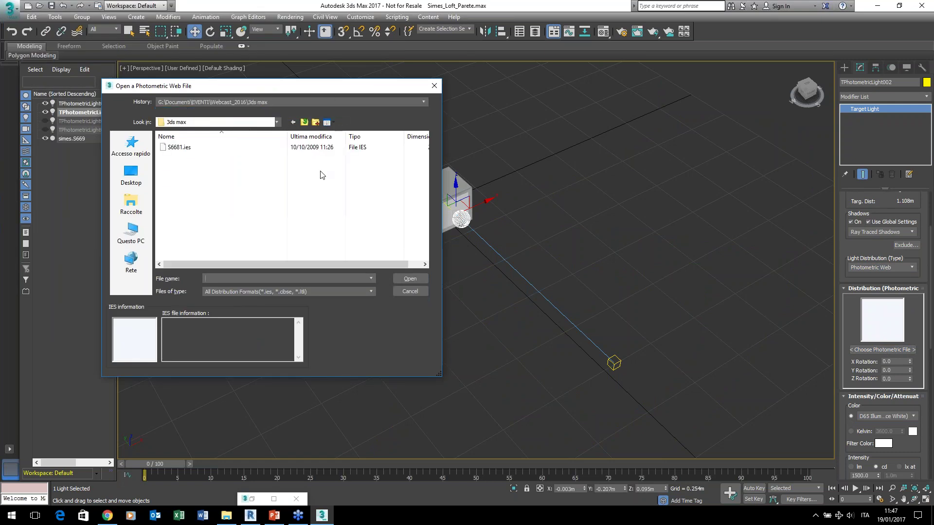
{"action": "left_click", "coordinate": [183, 148]}
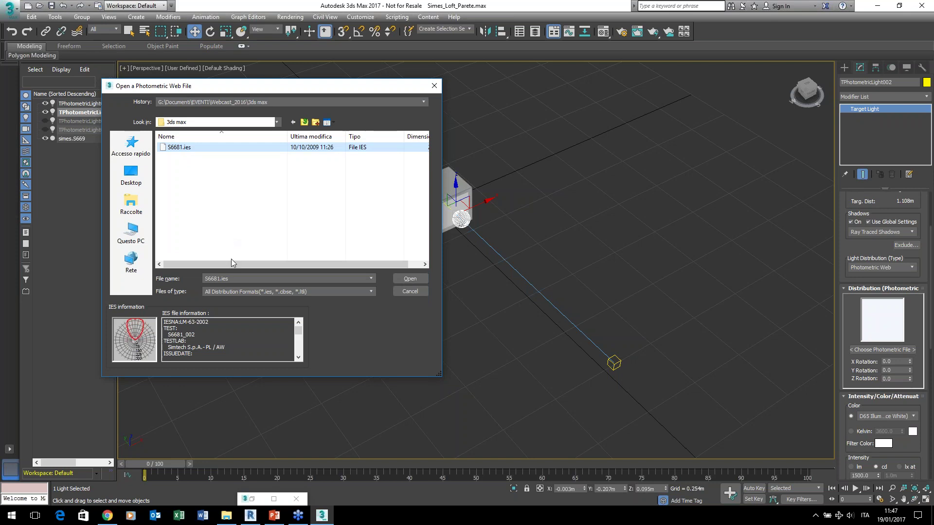
{"action": "left_click", "coordinate": [398, 280]}
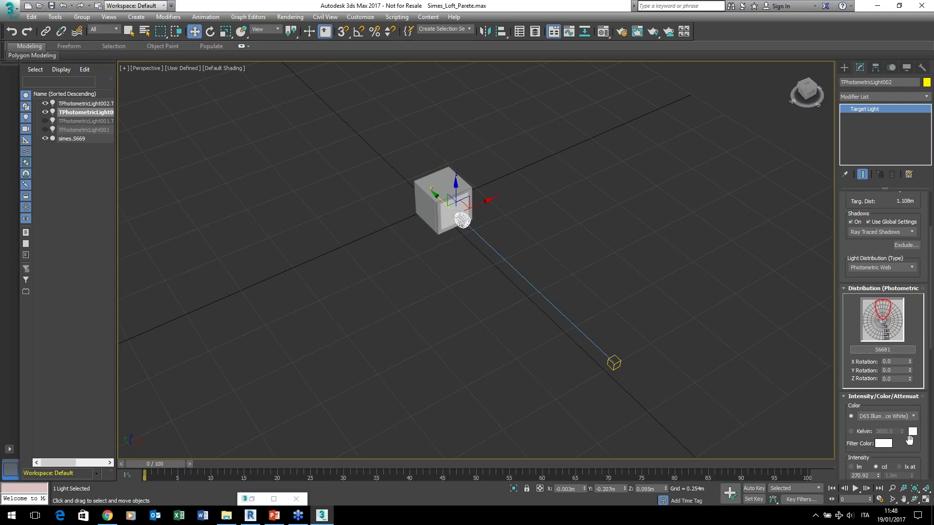
Inspect the fixture's S6681.ies web light up close, then deselect TPhotometricLight002.
{"action": "left_click_drag", "start_coordinate": [905, 451], "coordinate": [905, 347]}
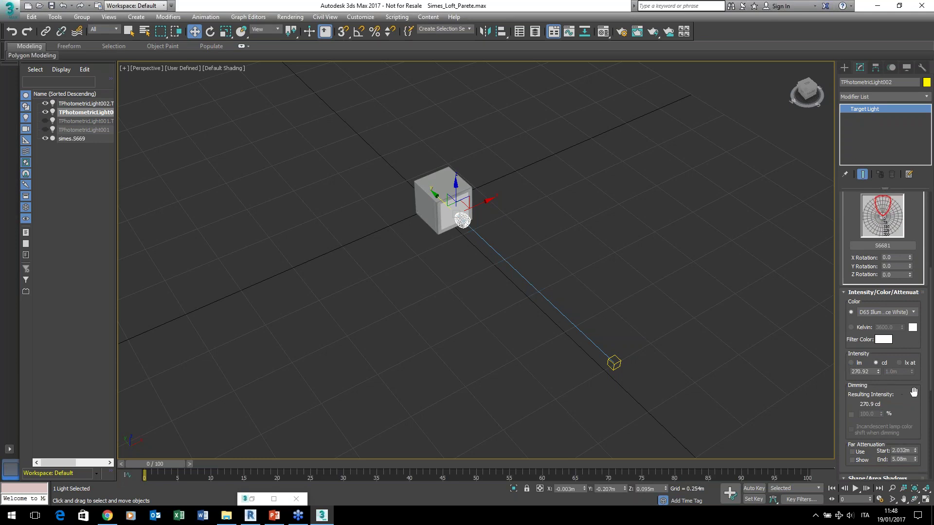
{"action": "left_click_drag", "start_coordinate": [913, 395], "coordinate": [911, 452]}
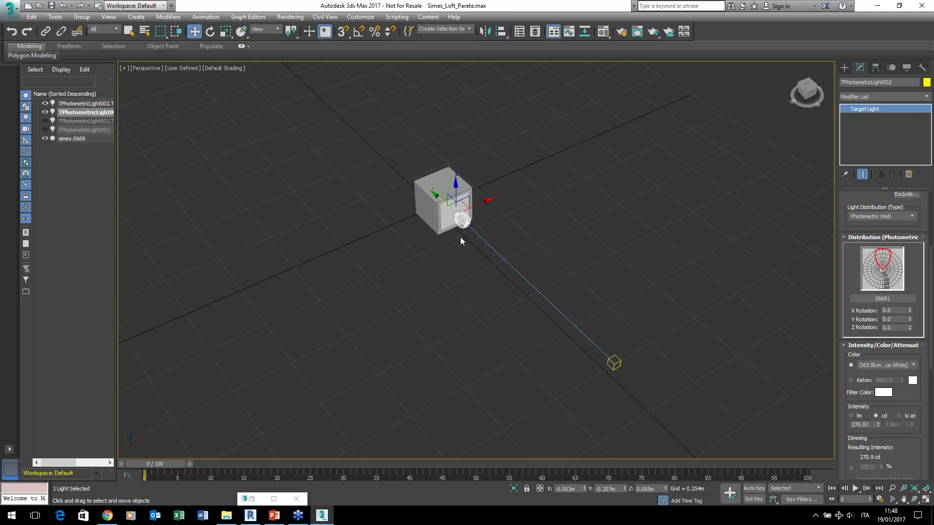
{"action": "scroll", "coordinate": [467, 241], "scroll_direction": "up", "scroll_amount": 4}
{"action": "scroll", "coordinate": [466, 231], "scroll_direction": "down", "scroll_amount": 1}
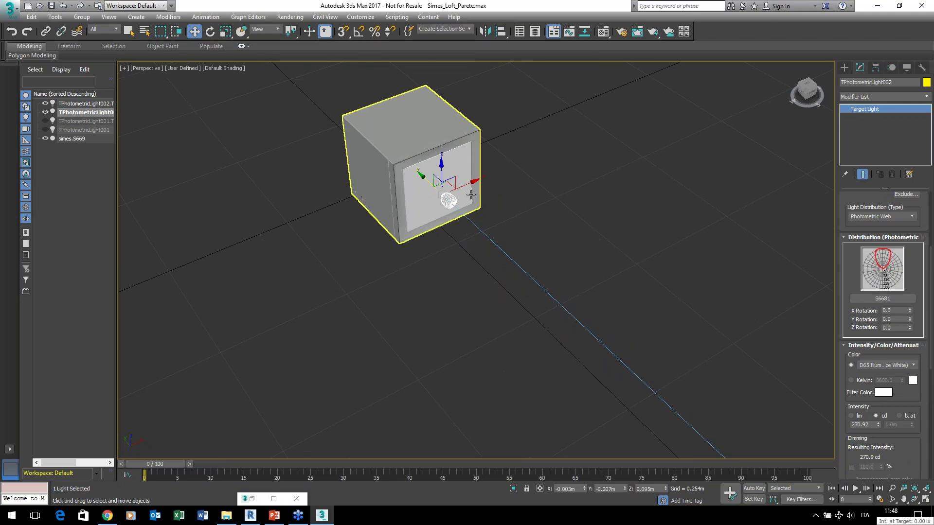
{"action": "left_click", "coordinate": [561, 235]}
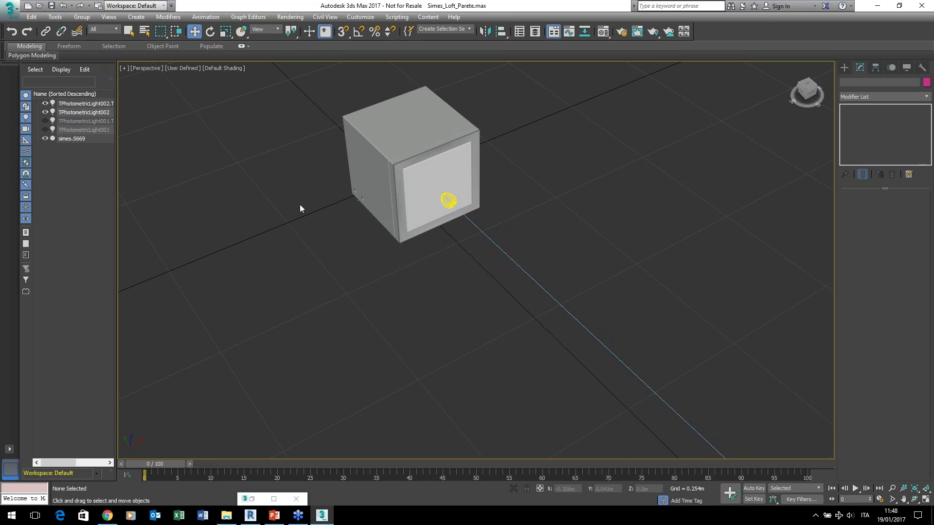
Open the recent file Modello Test Luci.max, discarding current changes and adopting the file's gamma settings.
{"action": "left_click", "coordinate": [9, 7]}
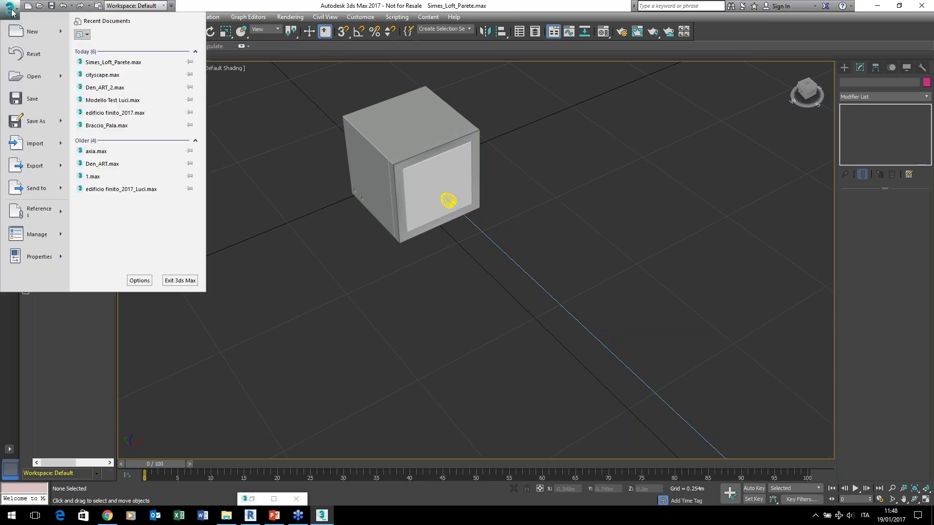
{"action": "left_click", "coordinate": [122, 100]}
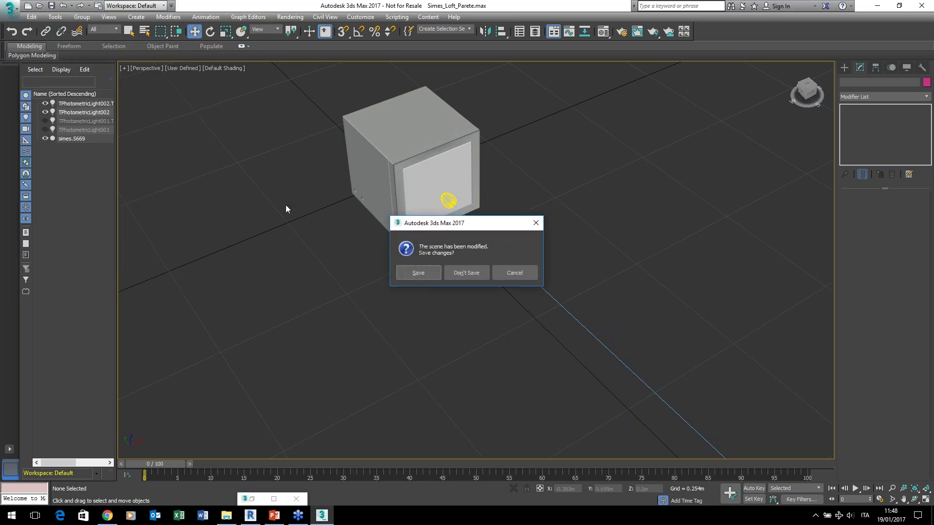
{"action": "left_click", "coordinate": [462, 274]}
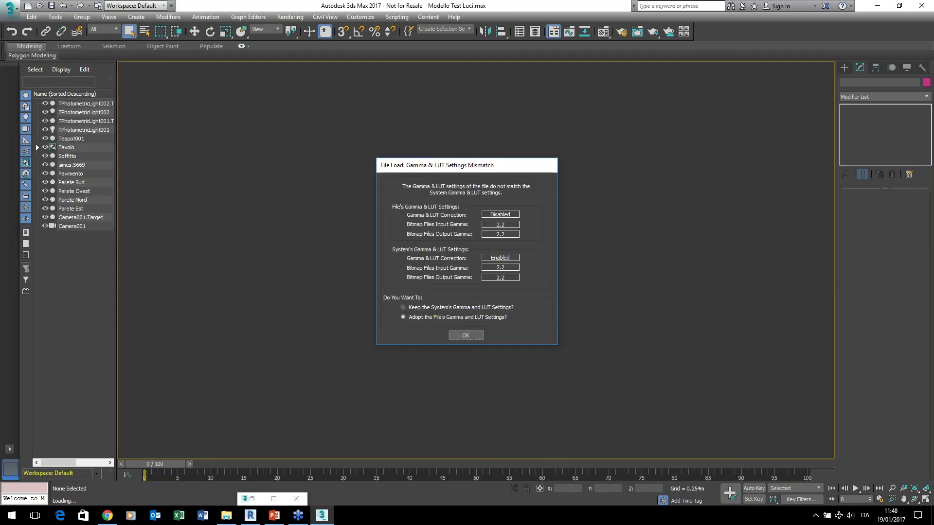
{"action": "left_click", "coordinate": [465, 335]}
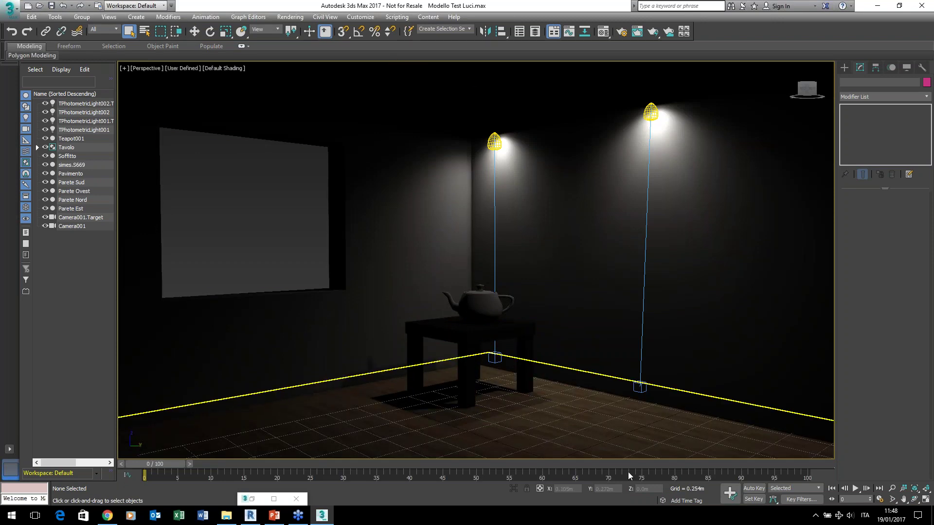
In wireframe Front view, delete TPhotometricLight002 and select the remaining simes lamp and light.
{"action": "key", "text": "F3"}
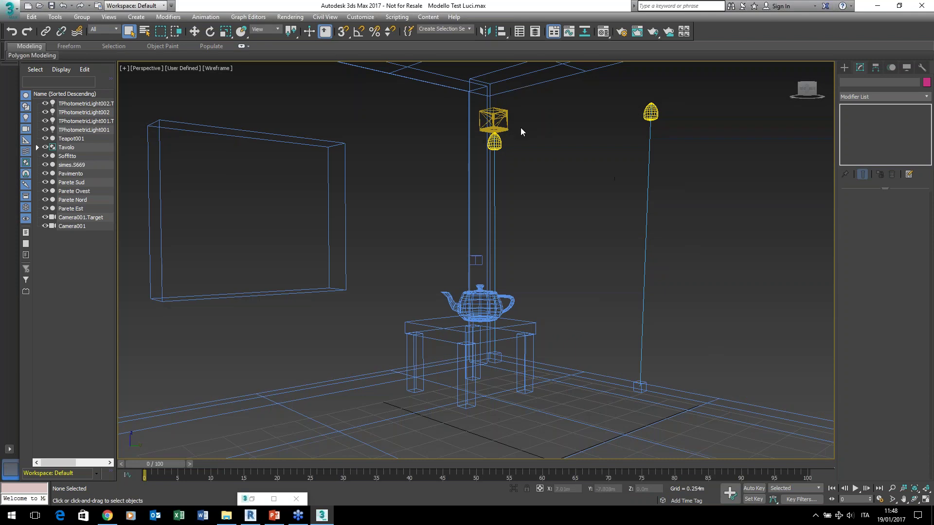
{"action": "key", "text": "f"}
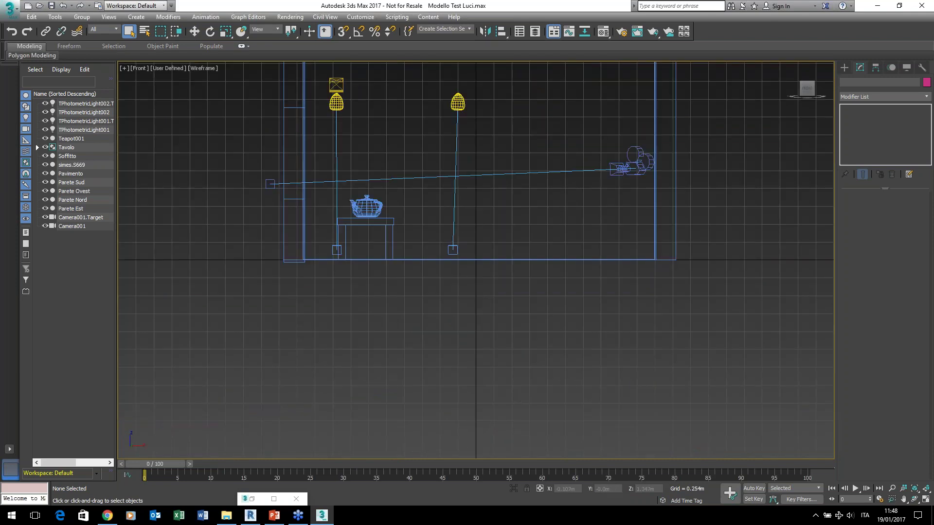
{"action": "left_click", "coordinate": [457, 102]}
{"action": "key", "text": "Delete"}
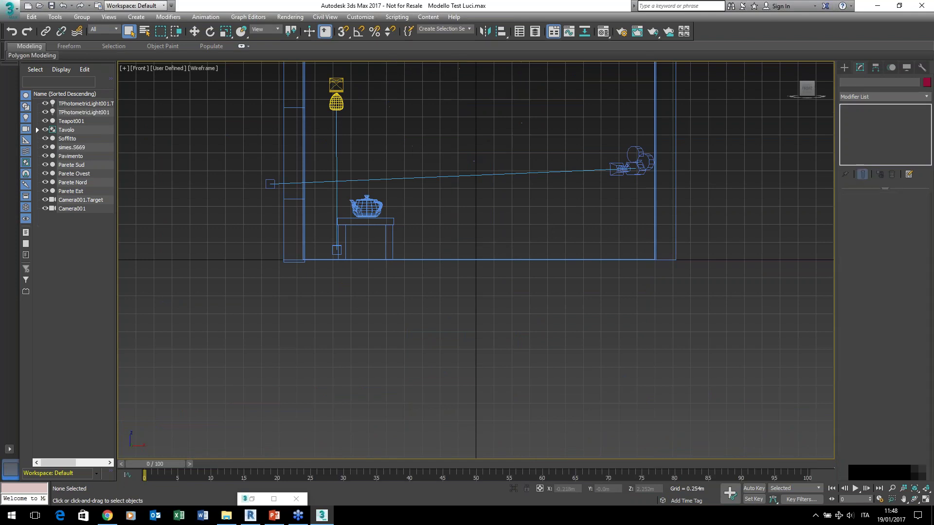
{"action": "scroll", "coordinate": [383, 139], "scroll_direction": "down", "scroll_amount": 2}
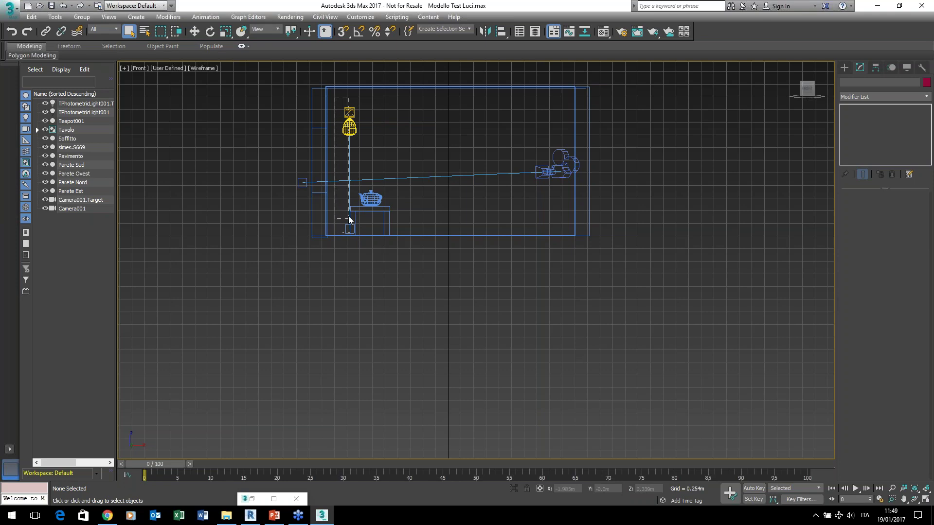
{"action": "left_click", "coordinate": [350, 112]}
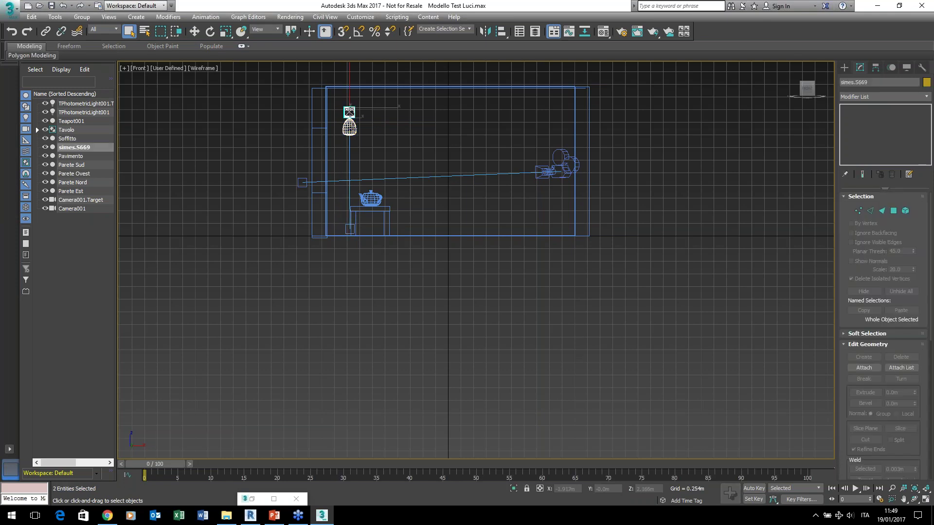
Shift-move the lamp, light and target right along X as an Instance copy.
{"action": "left_click", "coordinate": [350, 228], "text": "ctrl"}
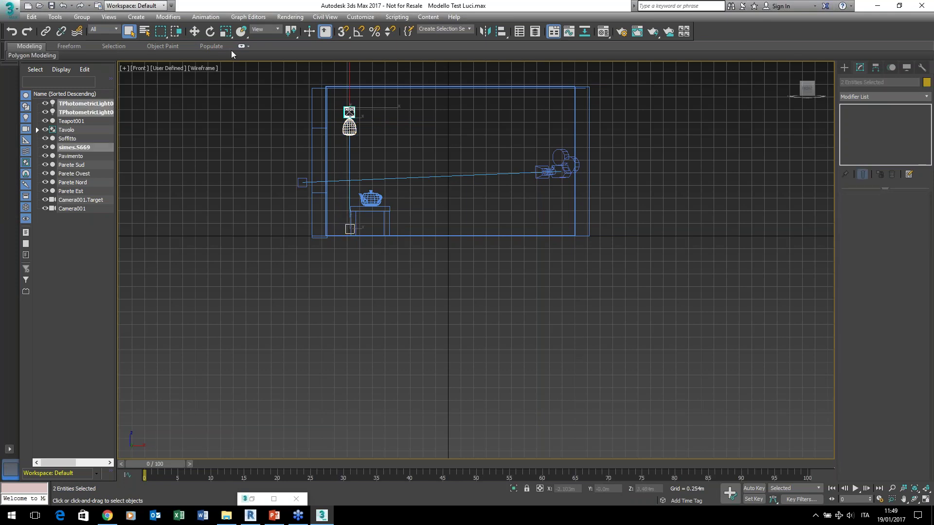
{"action": "left_click", "coordinate": [194, 32]}
{"action": "left_click_drag", "start_coordinate": [380, 116], "coordinate": [437, 116], "text": "shift"}
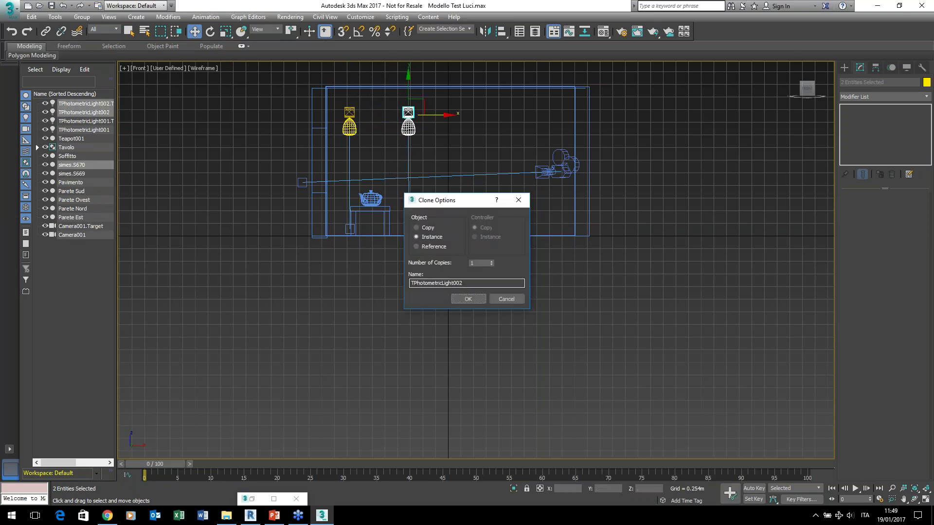
{"action": "left_click", "coordinate": [467, 298]}
{"action": "left_click", "coordinate": [456, 344]}
Switch the viewport to a shaded Camera001 view.
{"action": "key", "text": "p"}
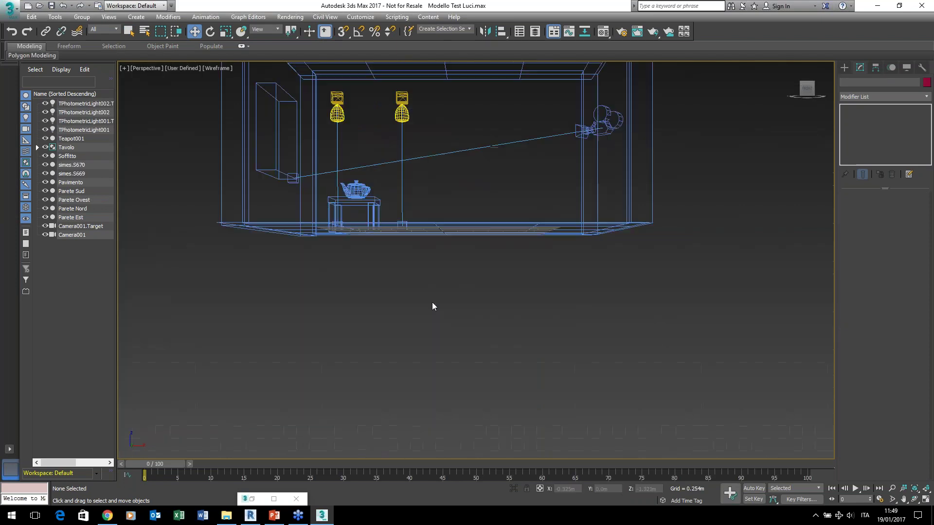
{"action": "key", "text": "c"}
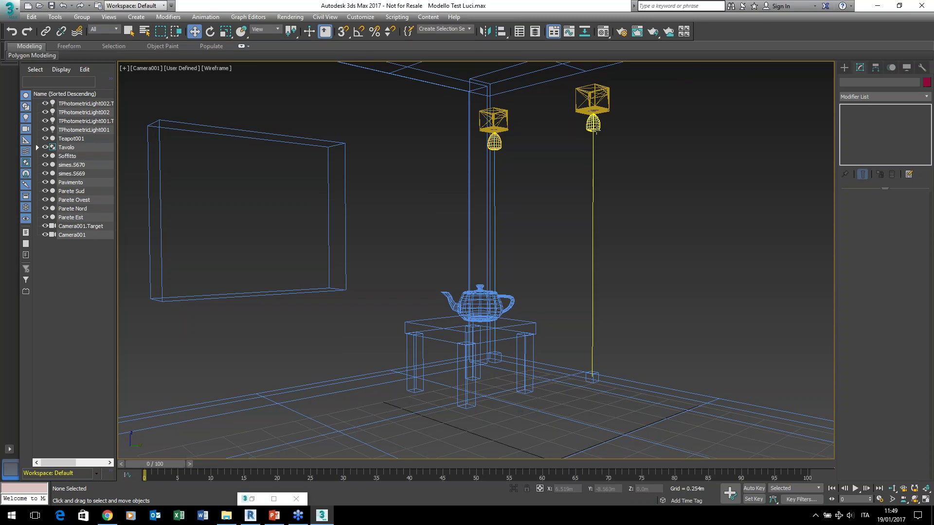
{"action": "key", "text": "F3"}
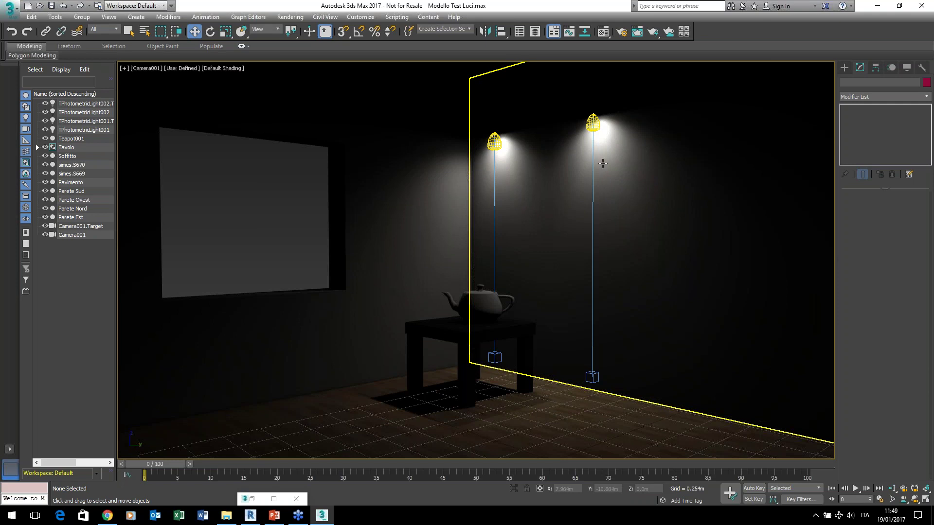
{"action": "left_click", "coordinate": [181, 68]}
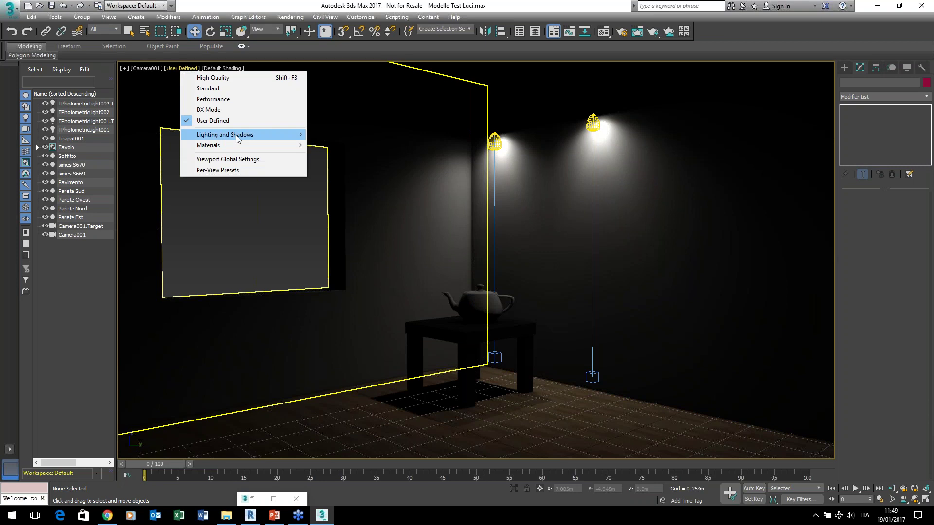
{"action": "left_click", "coordinate": [321, 134]}
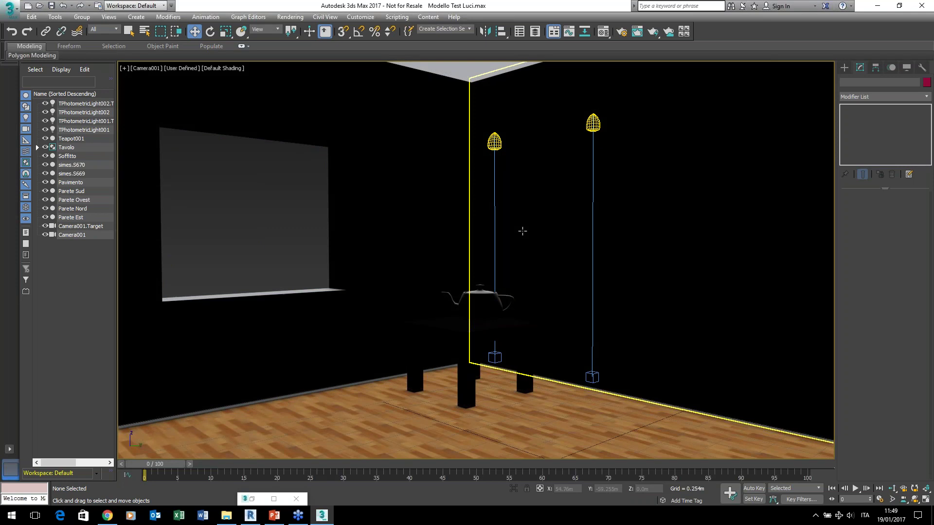
{"action": "left_click", "coordinate": [181, 68]}
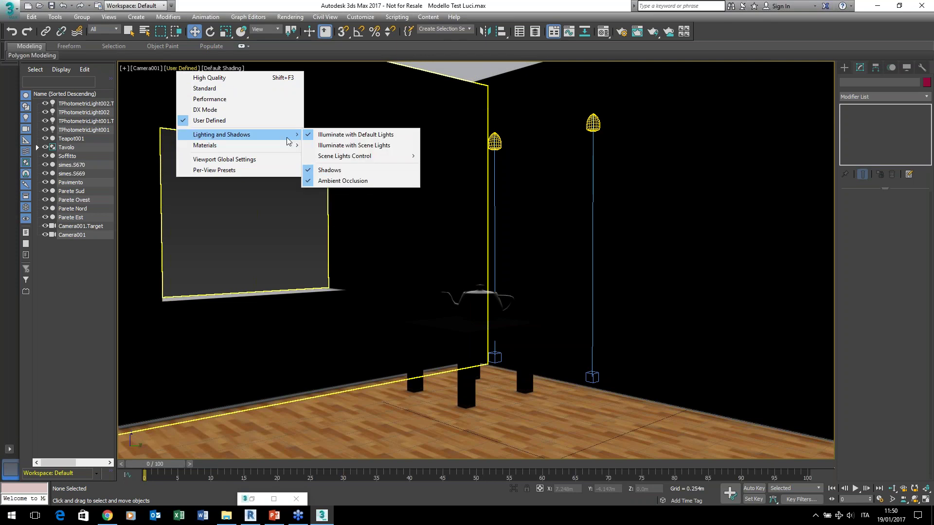
{"action": "mouse_move", "coordinate": [221, 134]}
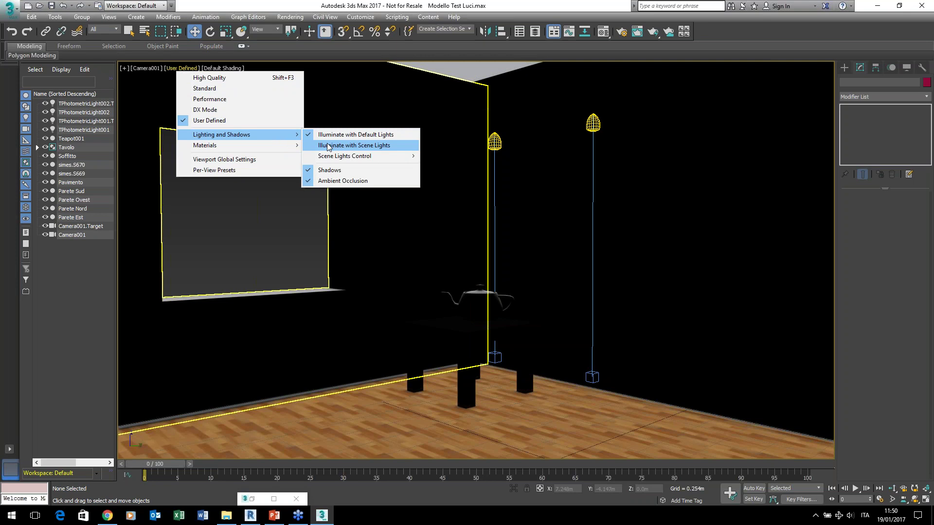
{"action": "left_click", "coordinate": [328, 146]}
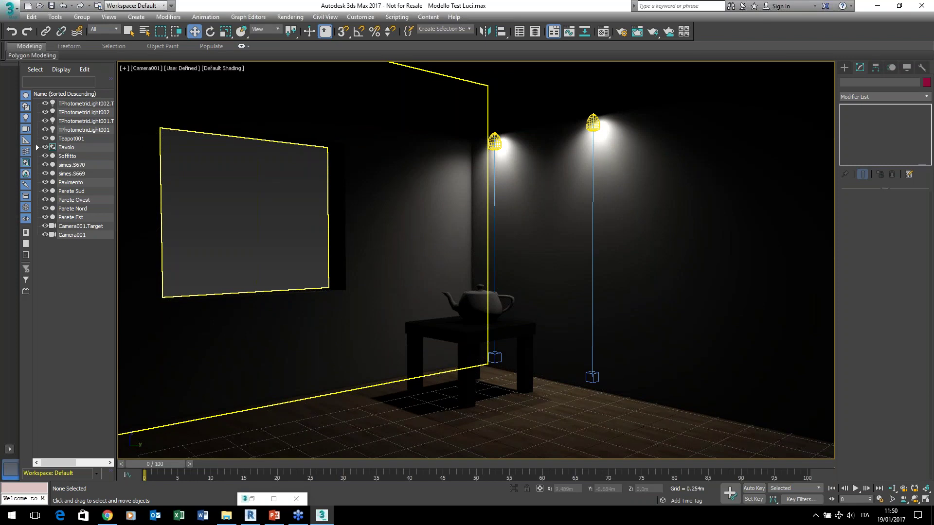
{"action": "left_click", "coordinate": [593, 124]}
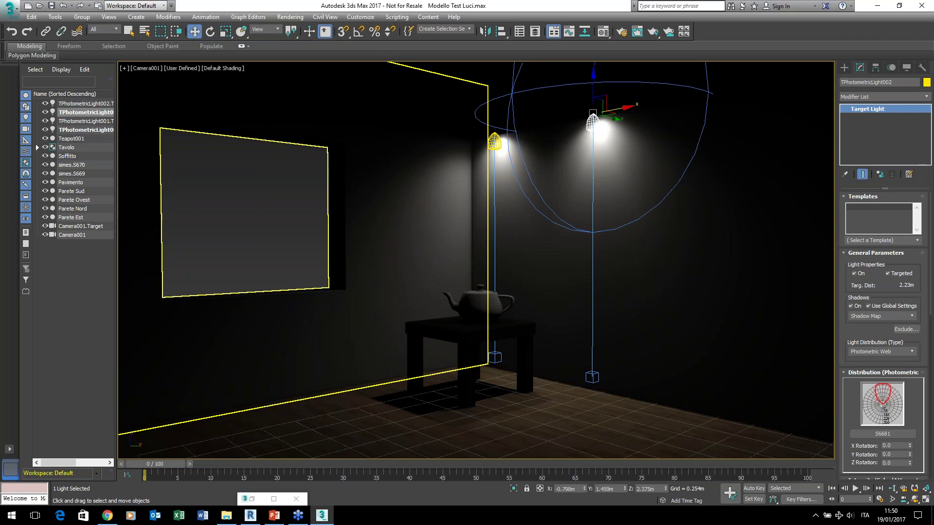
Nudge TPhotometricLight002 slightly and render Camera001 with mental ray.
{"action": "mouse_move", "coordinate": [621, 108]}
{"action": "left_mouse_down"}
{"action": "mouse_move", "coordinate": [748, 113]}
{"action": "mouse_move", "coordinate": [711, 90]}
{"action": "mouse_move", "coordinate": [683, 304]}
{"action": "mouse_move", "coordinate": [690, 225]}
{"action": "mouse_move", "coordinate": [672, 170]}
{"action": "mouse_move", "coordinate": [713, 152]}
{"action": "mouse_move", "coordinate": [713, 95]}
{"action": "mouse_move", "coordinate": [704, 117]}
{"action": "mouse_move", "coordinate": [650, 119]}
{"action": "mouse_move", "coordinate": [597, 83]}
{"action": "left_mouse_up"}
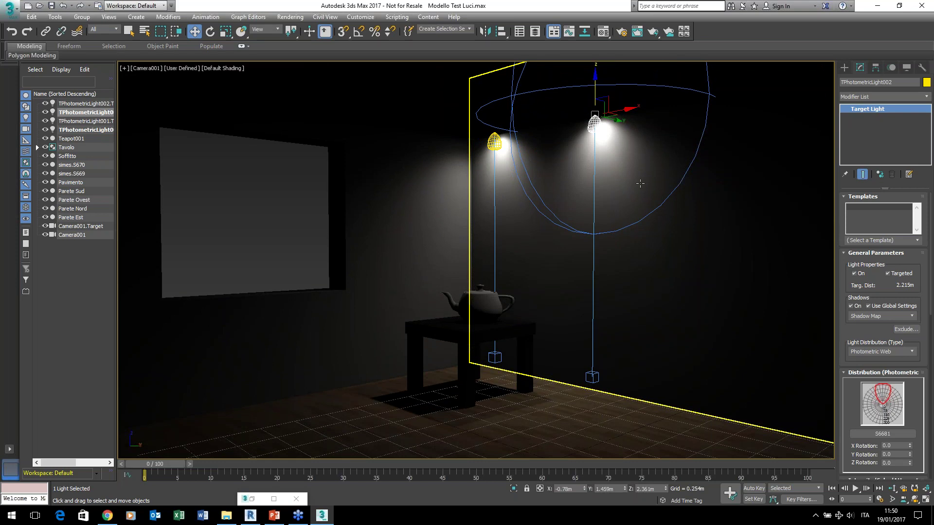
{"action": "left_click", "coordinate": [658, 36]}
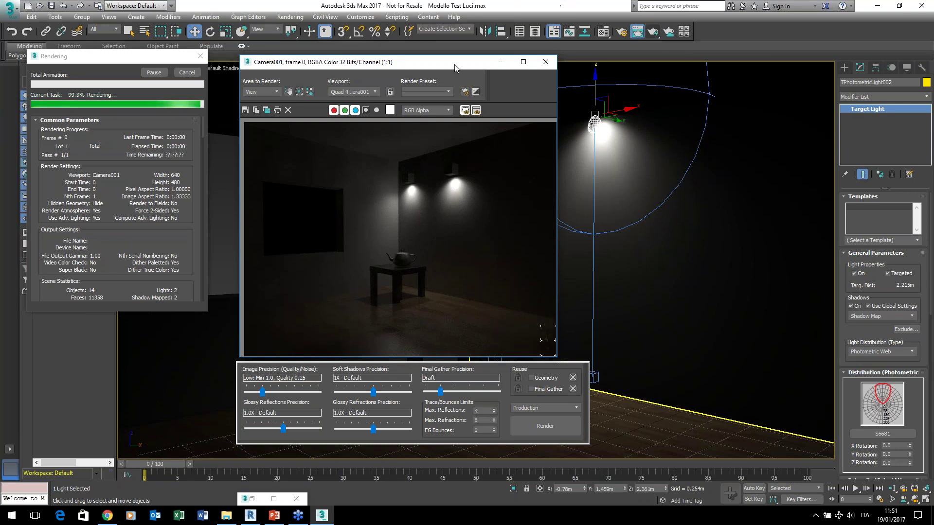
Close the rendered frame window and reset 3ds Max to an empty scene without saving.
{"action": "left_click_drag", "start_coordinate": [441, 64], "coordinate": [312, 66]}
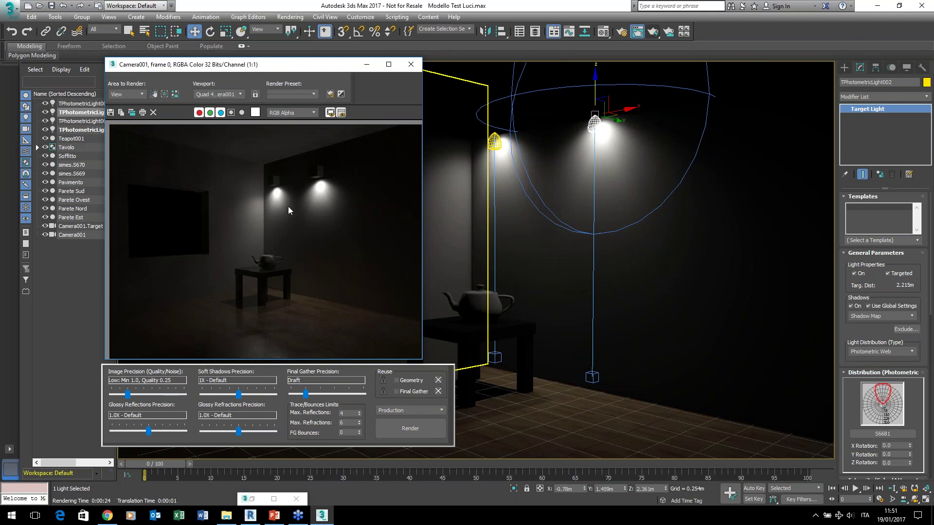
{"action": "left_click", "coordinate": [410, 65]}
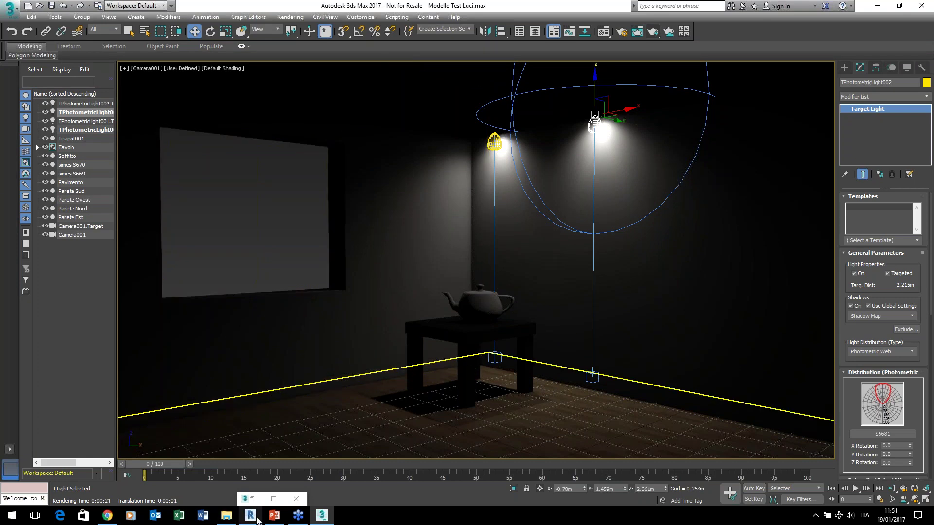
{"action": "left_click", "coordinate": [10, 15]}
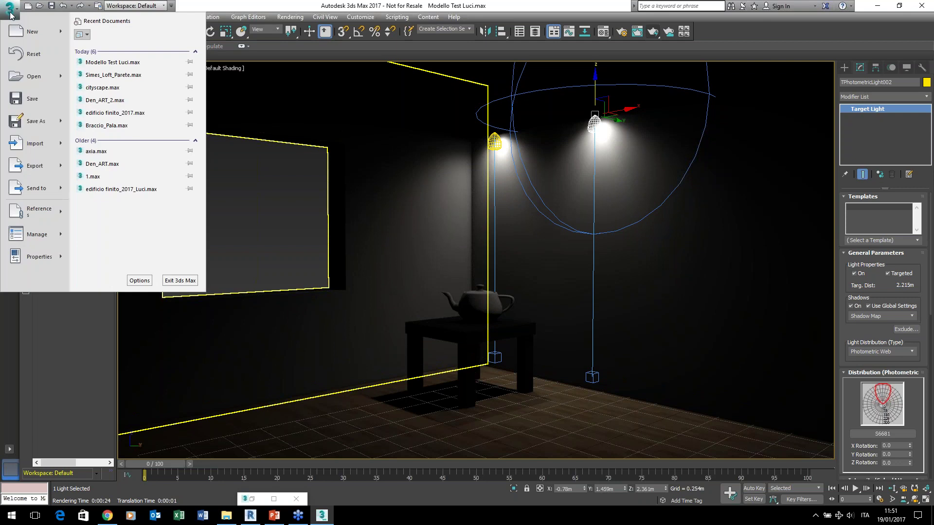
{"action": "left_click", "coordinate": [43, 57]}
{"action": "left_click", "coordinate": [462, 273]}
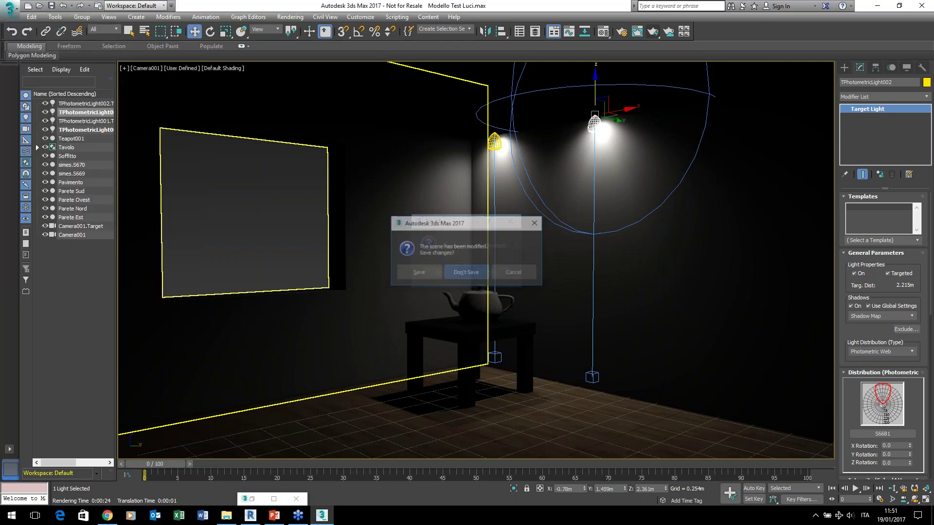
{"action": "left_click", "coordinate": [452, 273]}
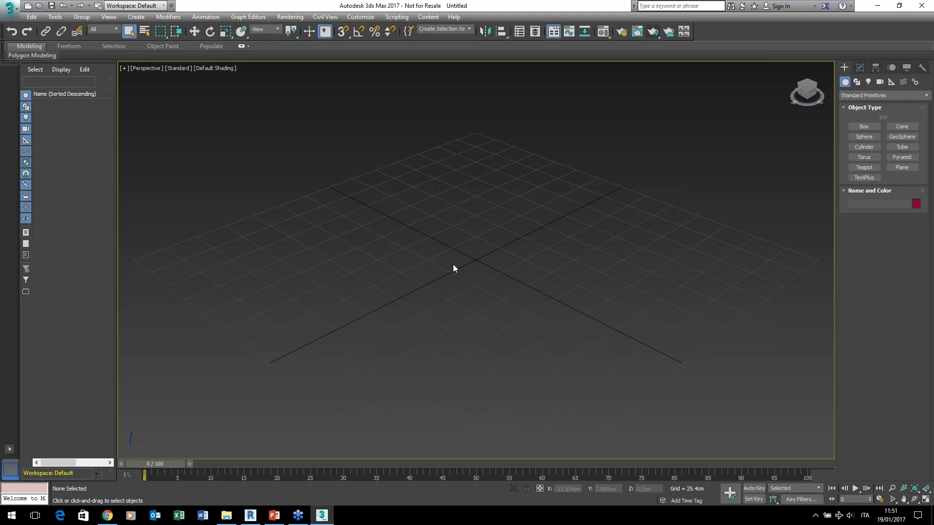
Switch to Revit, orbit the building, and open the Interno 1 3D view.
{"action": "left_click", "coordinate": [250, 515]}
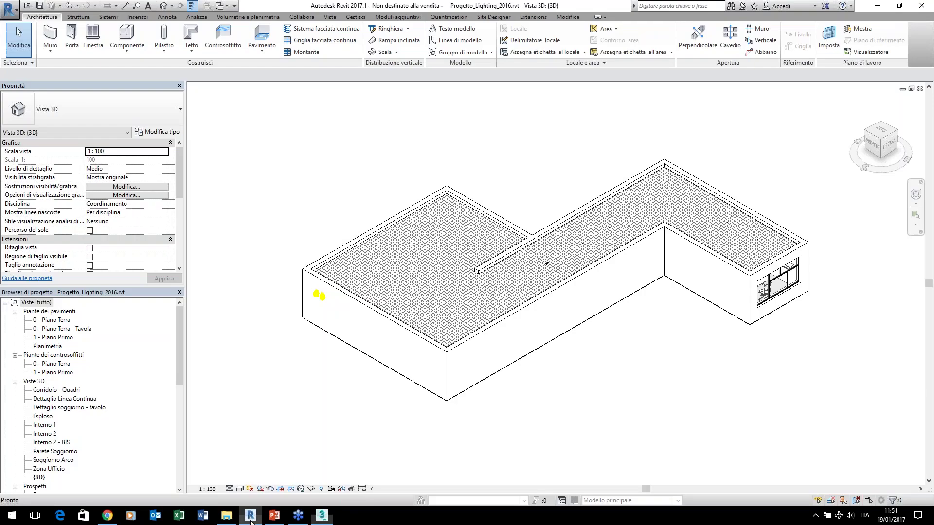
{"action": "middle_click_drag", "start_coordinate": [598, 363], "coordinate": [586, 372], "text": "shift"}
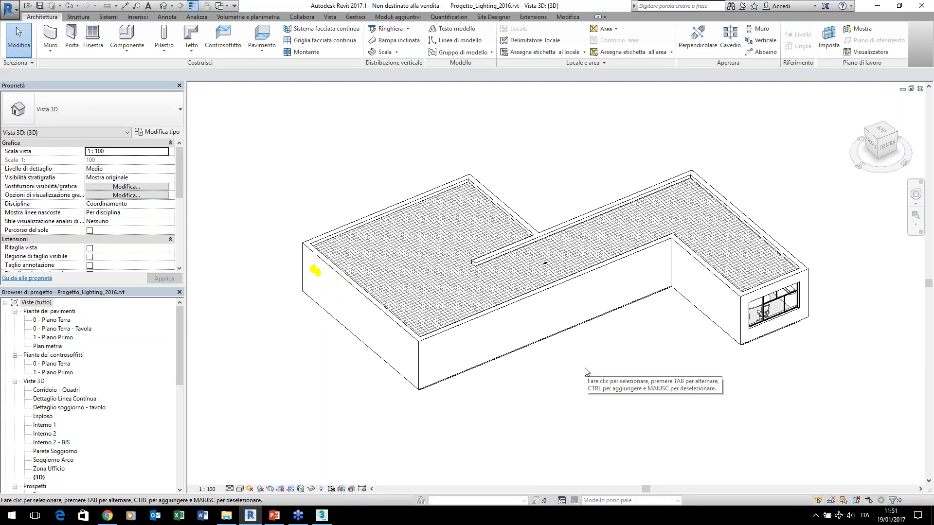
{"action": "left_click_drag", "start_coordinate": [179, 330], "coordinate": [179, 341]}
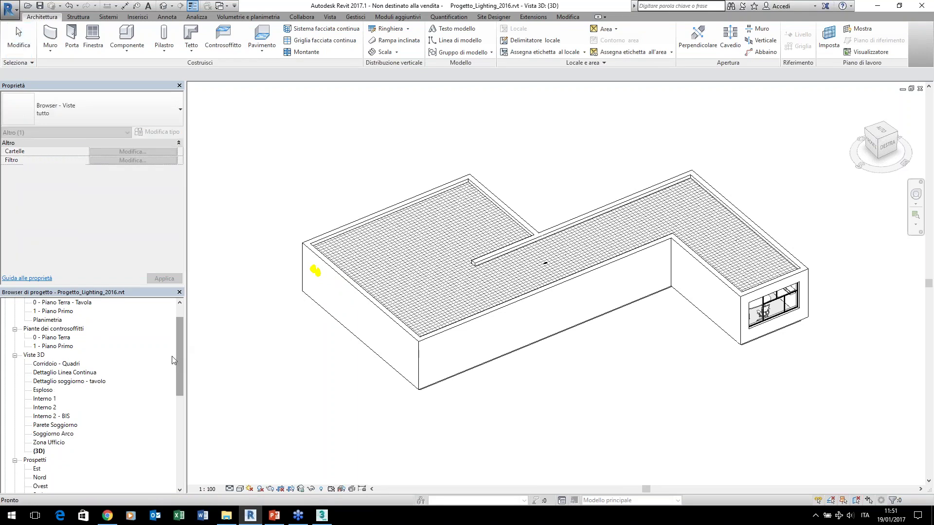
{"action": "double_click", "coordinate": [45, 398]}
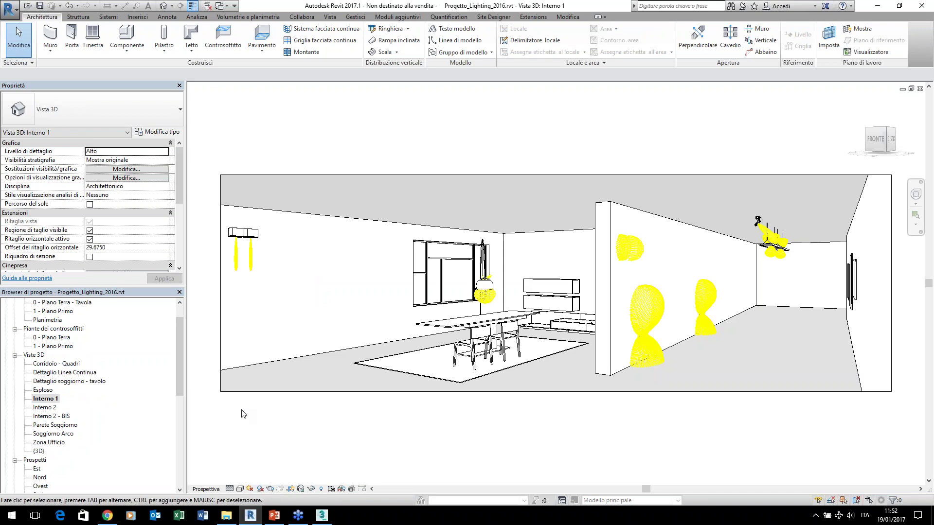
Inspect the wall fixtures and Arco floor lamp, then deselect everything.
{"action": "left_click", "coordinate": [238, 237]}
{"action": "left_click", "coordinate": [252, 238]}
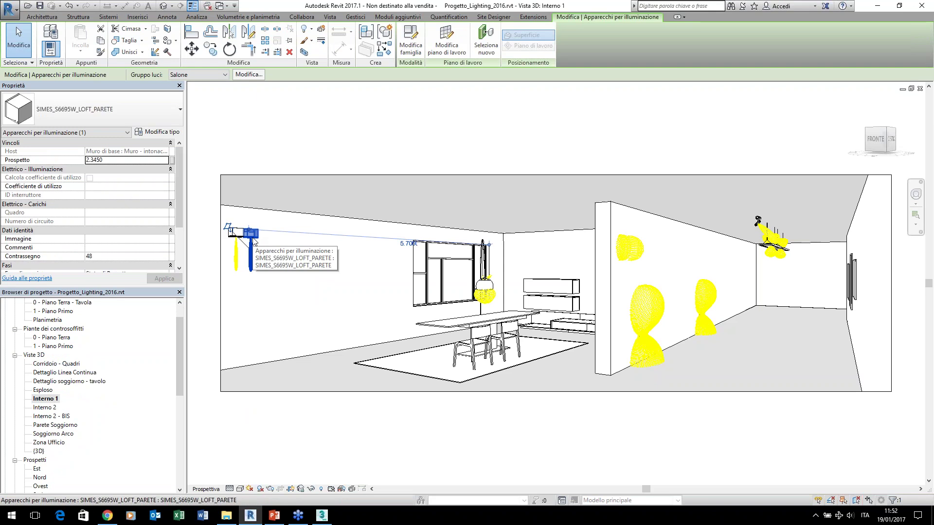
{"action": "left_click", "coordinate": [652, 320]}
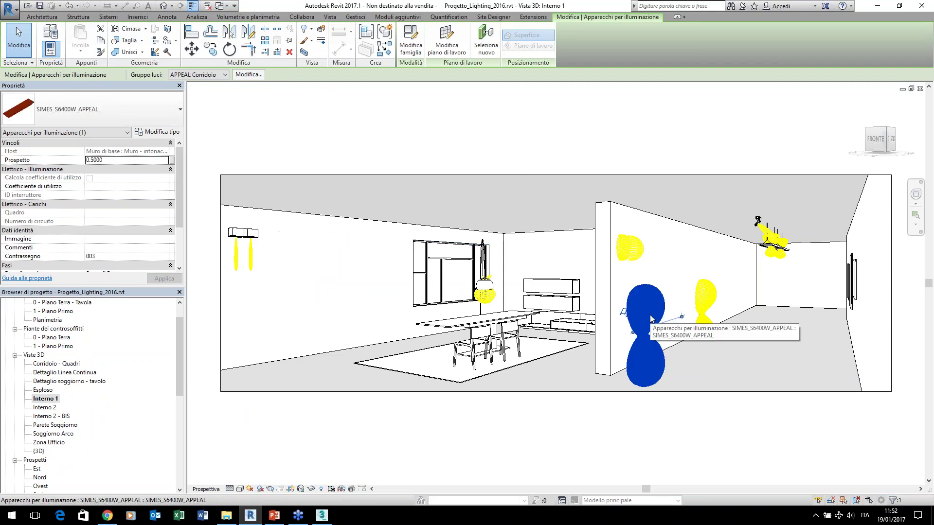
{"action": "left_click", "coordinate": [703, 299]}
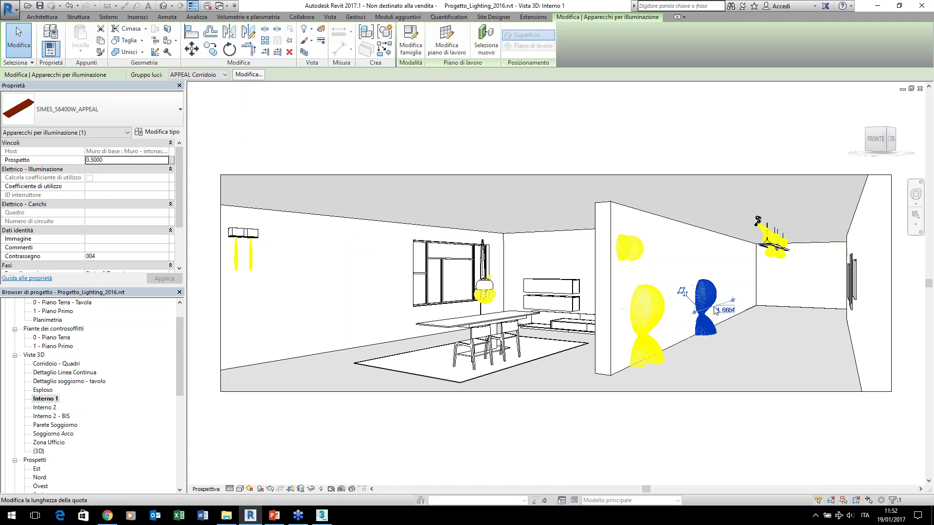
{"action": "left_click", "coordinate": [641, 260]}
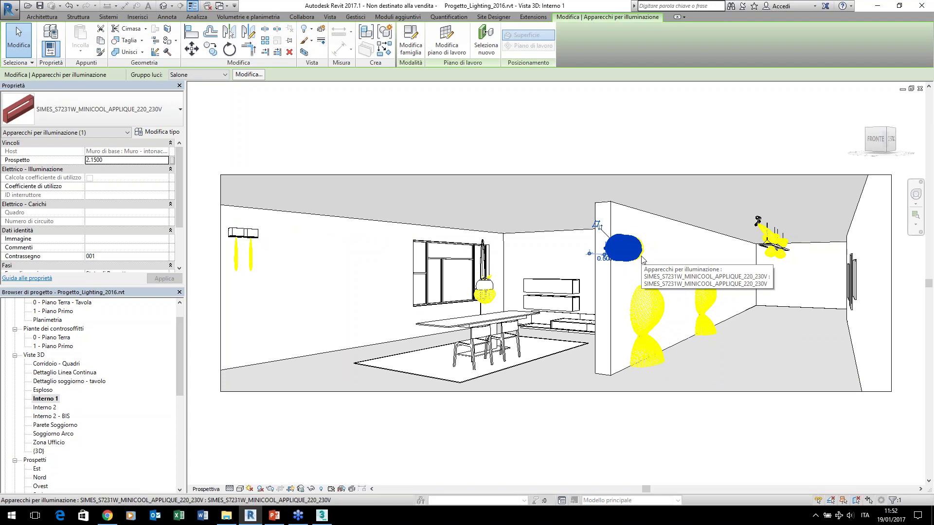
{"action": "left_click", "coordinate": [478, 301]}
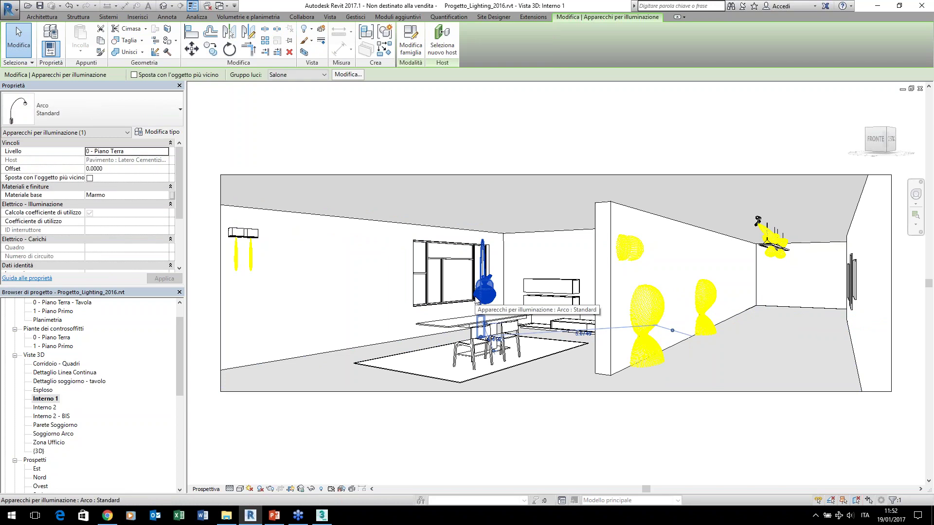
{"action": "left_click", "coordinate": [431, 156]}
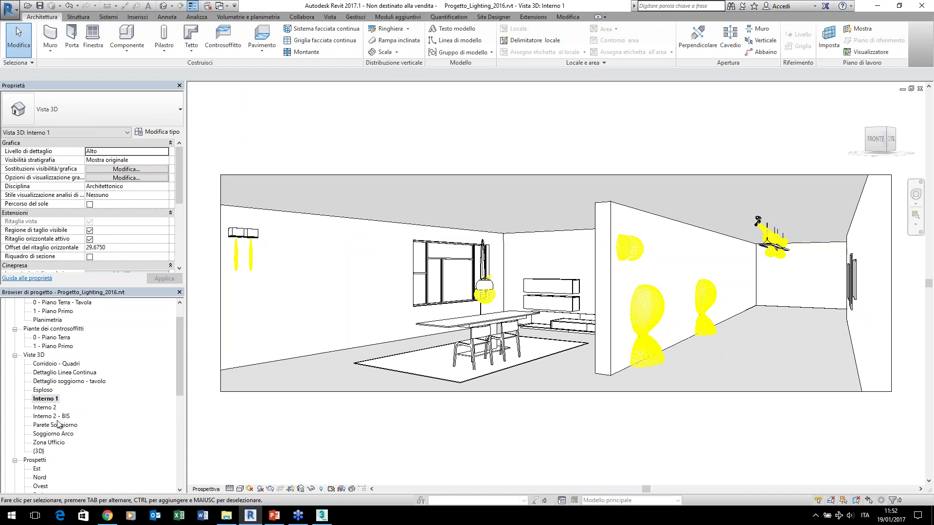
Open the Interno 2 3D view, check its arc floor lamp, and close it.
{"action": "double_click", "coordinate": [49, 408]}
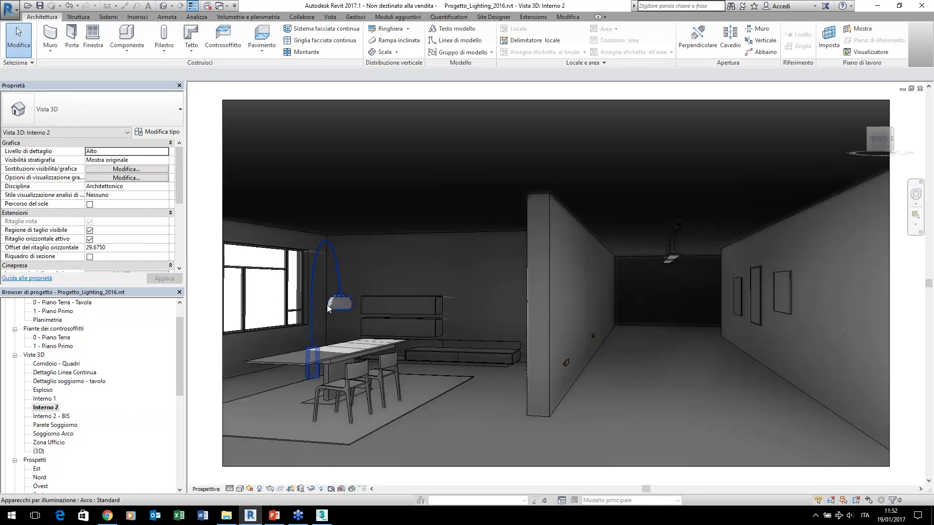
{"action": "left_click", "coordinate": [335, 309]}
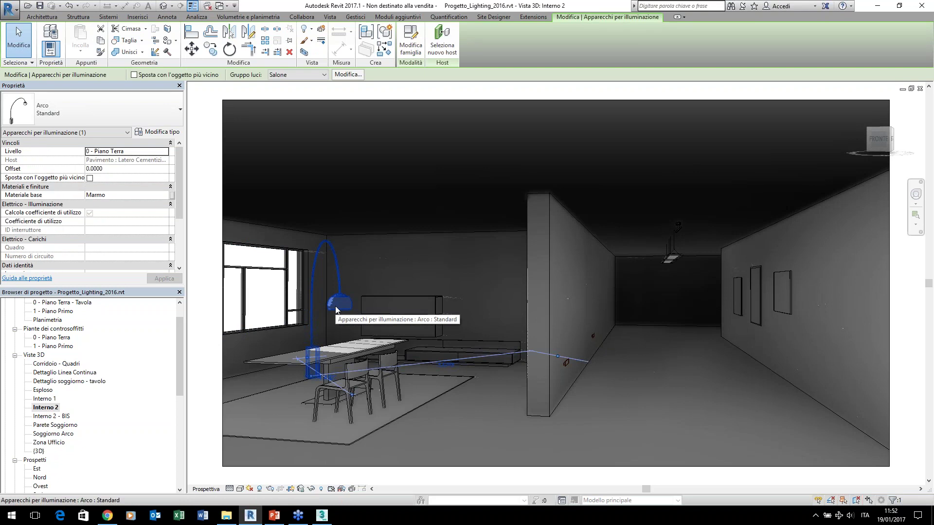
{"action": "left_click", "coordinate": [919, 88]}
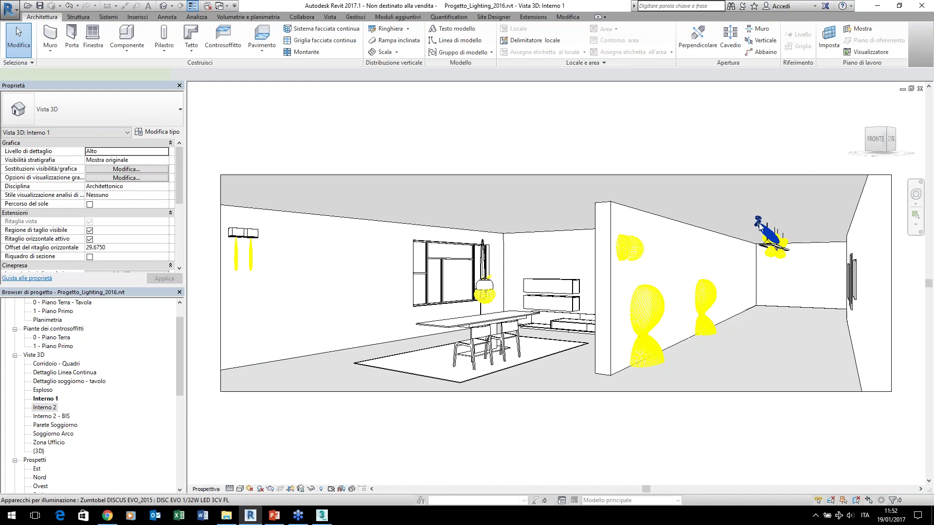
Check the ceiling light fixture, clear the selection, and open the application menu's Suite Workflows.
{"action": "left_click", "coordinate": [772, 250]}
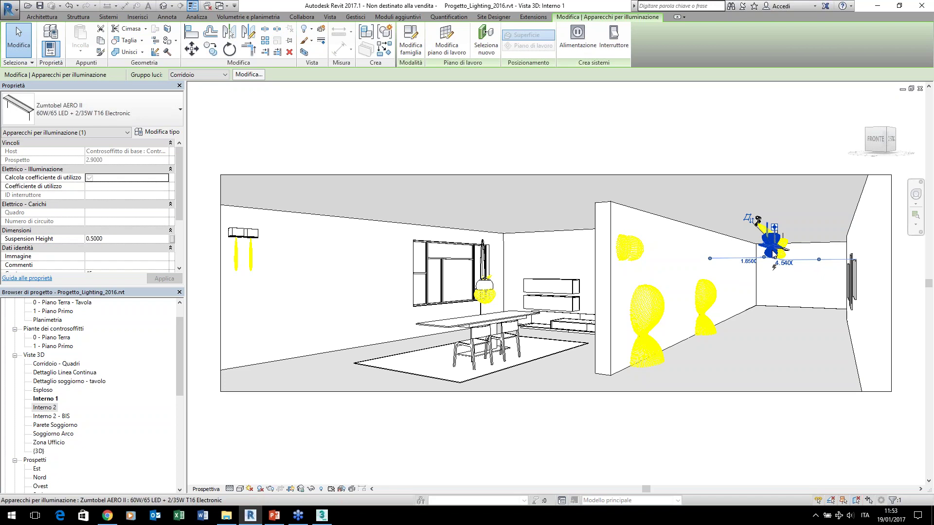
{"action": "left_click", "coordinate": [438, 137]}
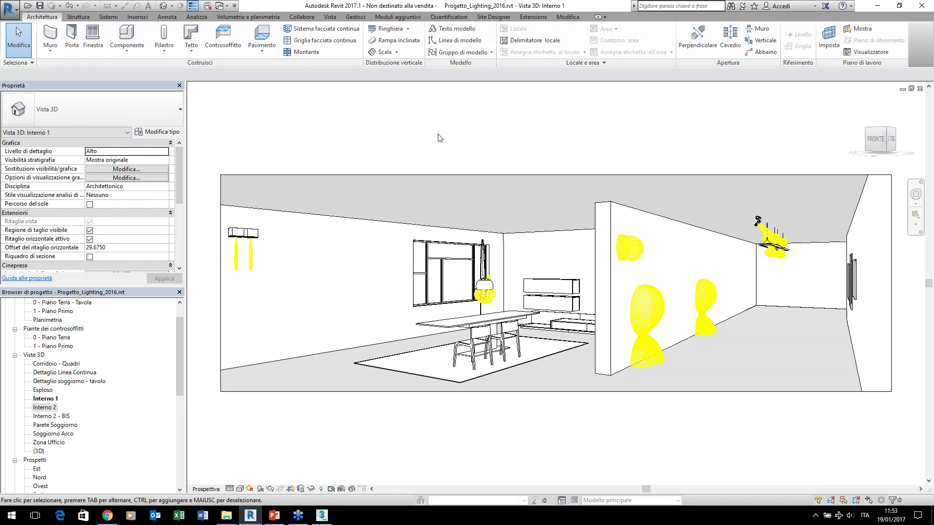
{"action": "left_click", "coordinate": [7, 19]}
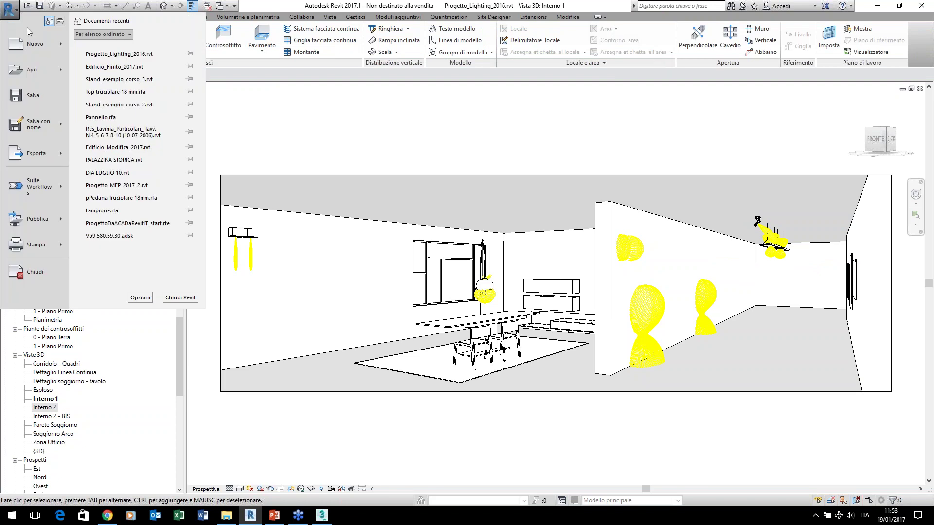
{"action": "mouse_move", "coordinate": [34, 186]}
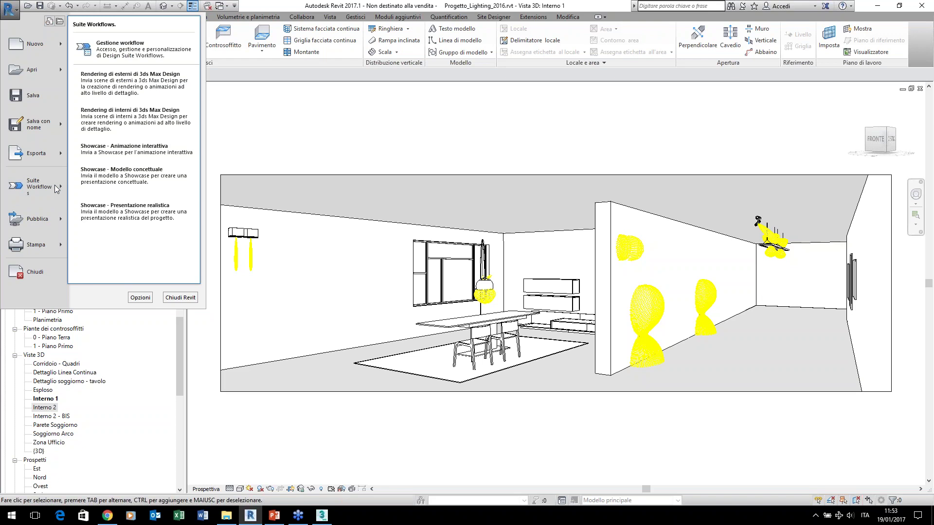
Send the interior via Rendering di interni di 3ds Max Design to the active Untitled session.
{"action": "left_click", "coordinate": [144, 119]}
{"action": "left_click", "coordinate": [513, 306]}
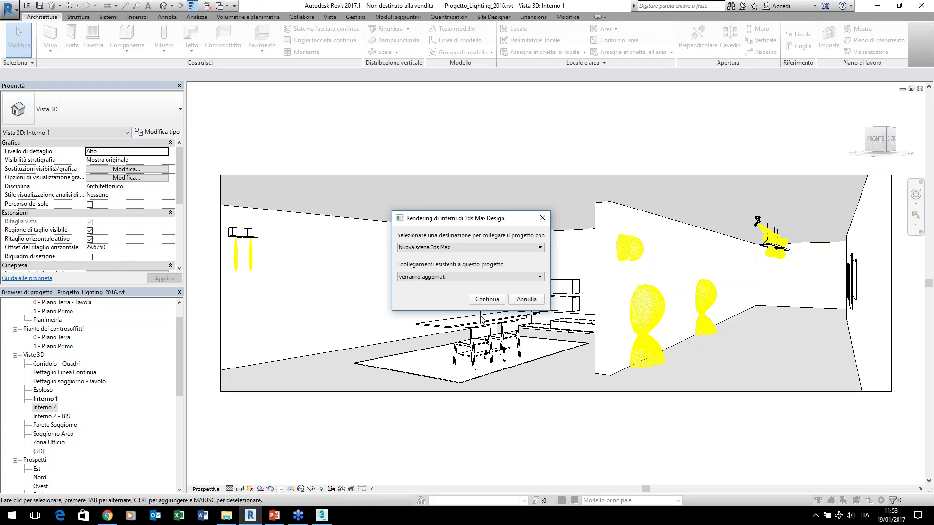
{"action": "left_click", "coordinate": [454, 249]}
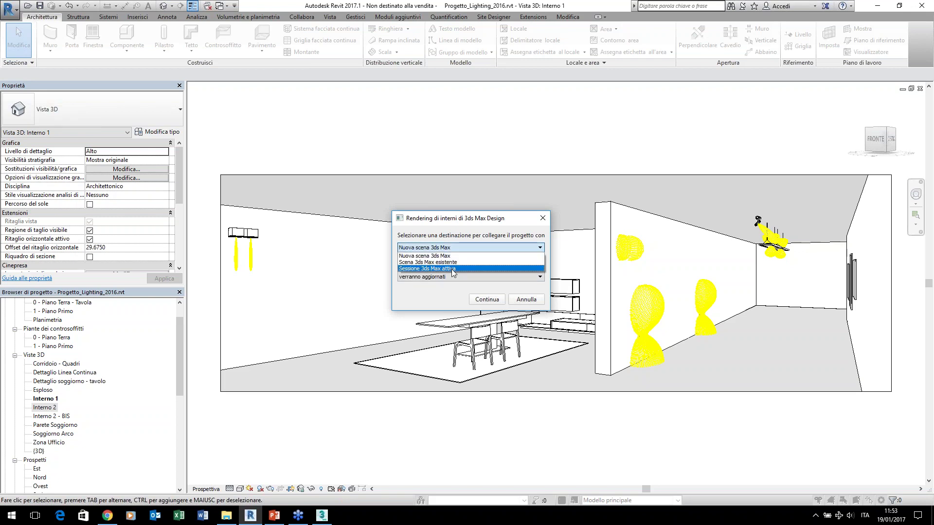
{"action": "left_click", "coordinate": [451, 268]}
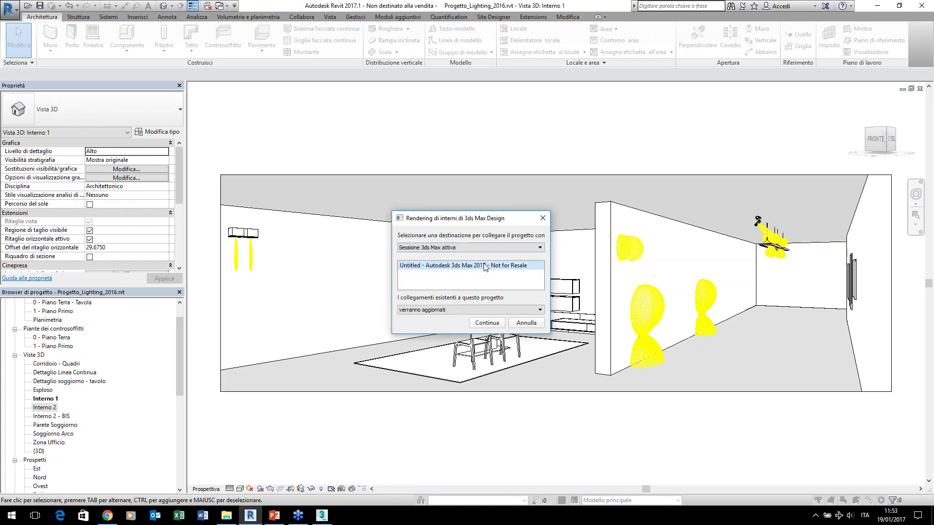
{"action": "left_click", "coordinate": [487, 323]}
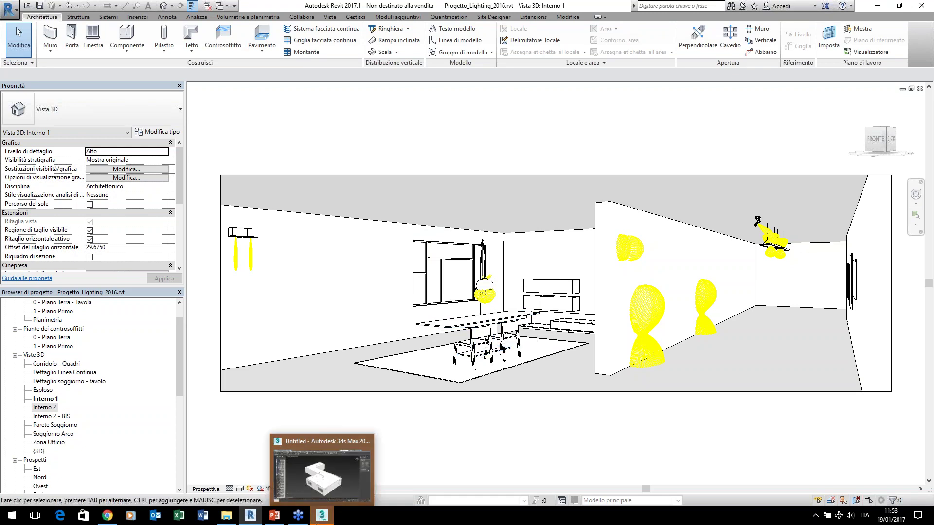
{"action": "mouse_move", "coordinate": [322, 515]}
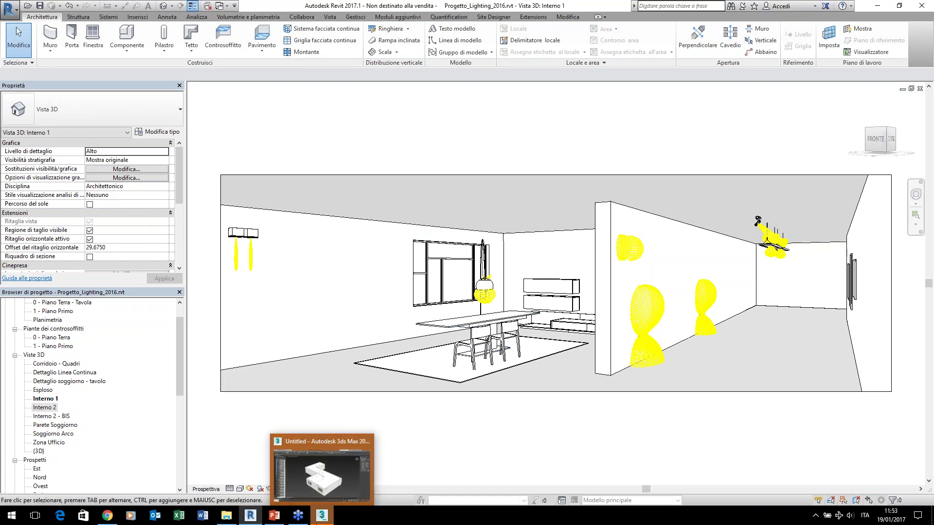
In 3ds Max, remove the light markers and view through camera Vista 3D: Interno 1.
{"action": "left_click", "coordinate": [323, 519]}
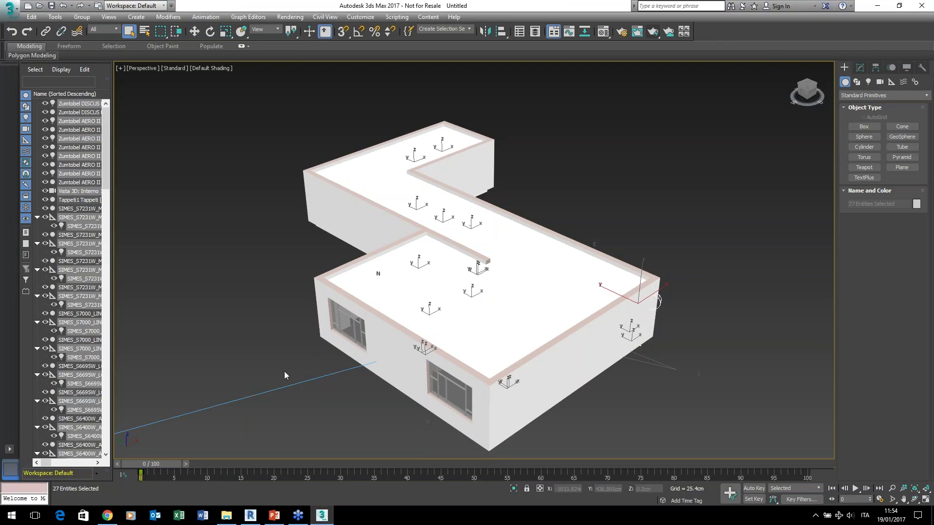
{"action": "key", "text": "Delete"}
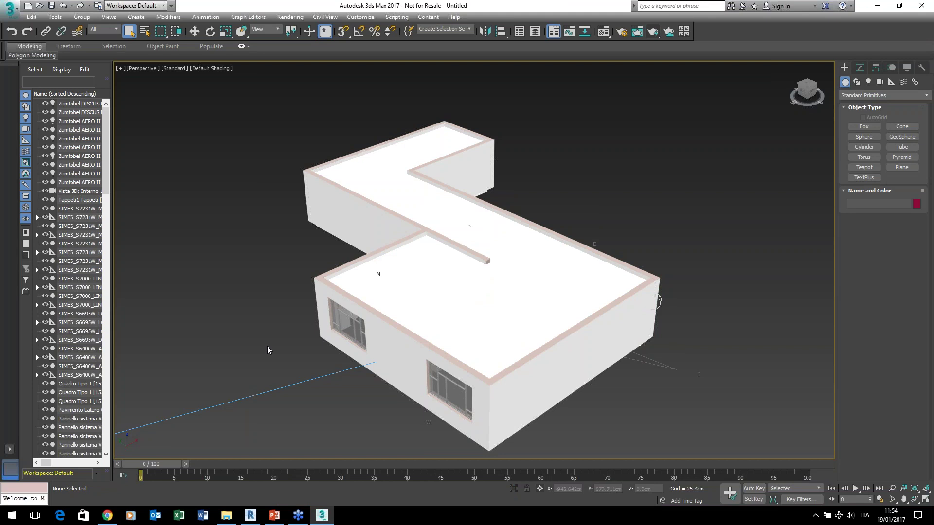
{"action": "key", "text": "c"}
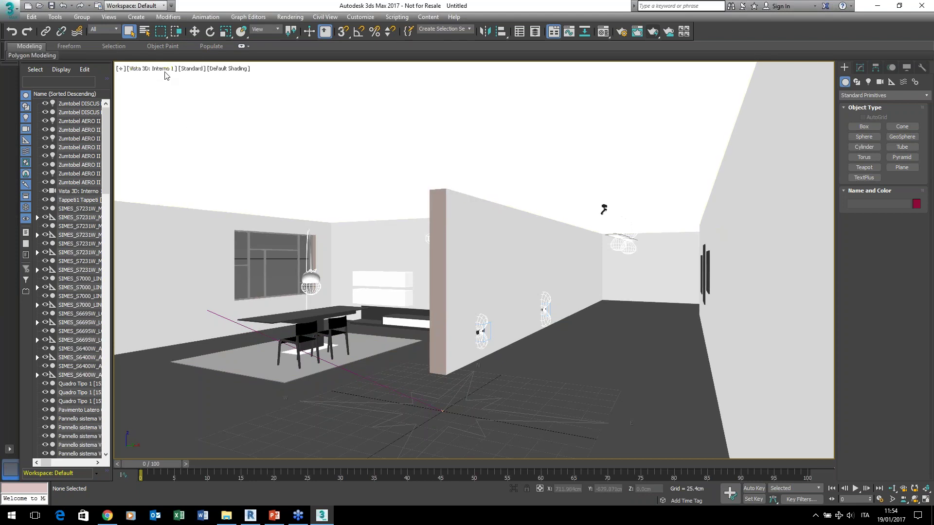
{"action": "left_click", "coordinate": [250, 514]}
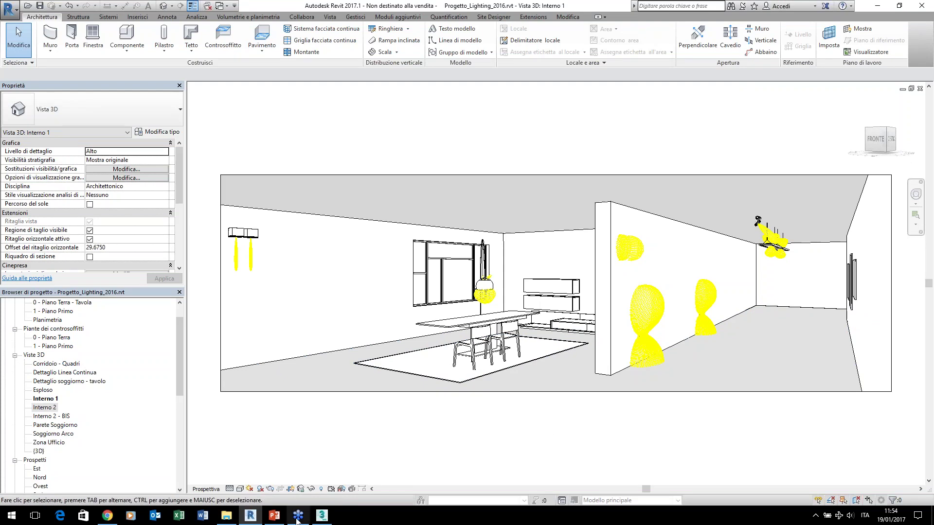
Return to 3ds Max and open the Material Editor with Physical Material 01 - Default.
{"action": "left_click", "coordinate": [319, 518]}
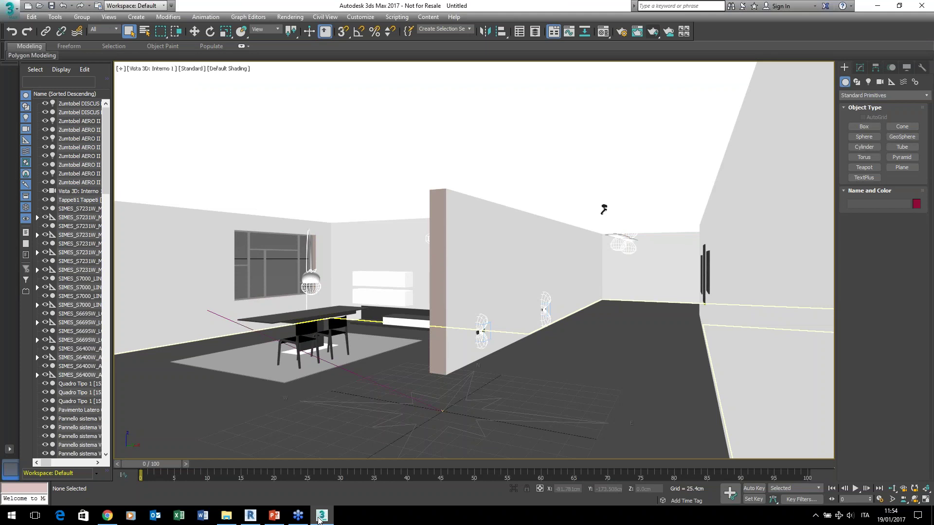
{"action": "key", "text": "m"}
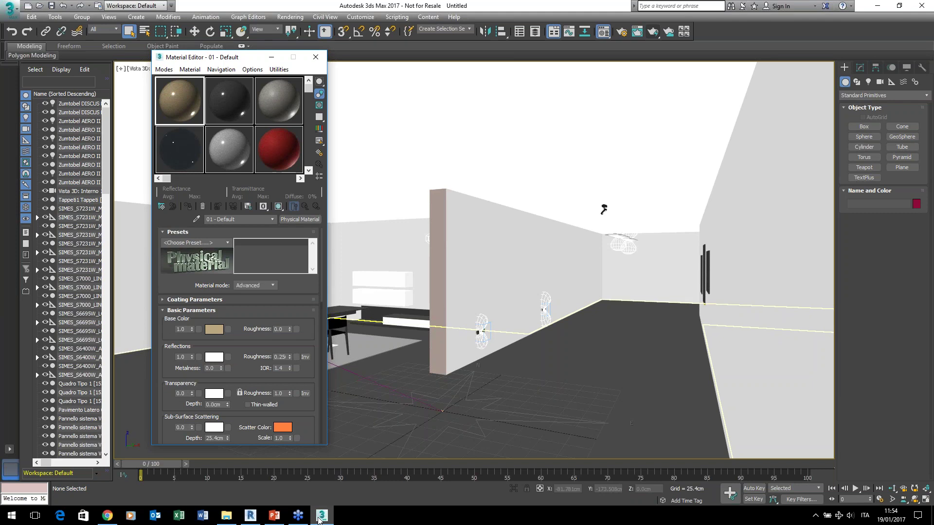
Eyedrop the walls' MultiMat_0 multi-material, with its Intonaco and Calcestruzzo sub-materials, into the Material Editor.
{"action": "left_click", "coordinate": [197, 219]}
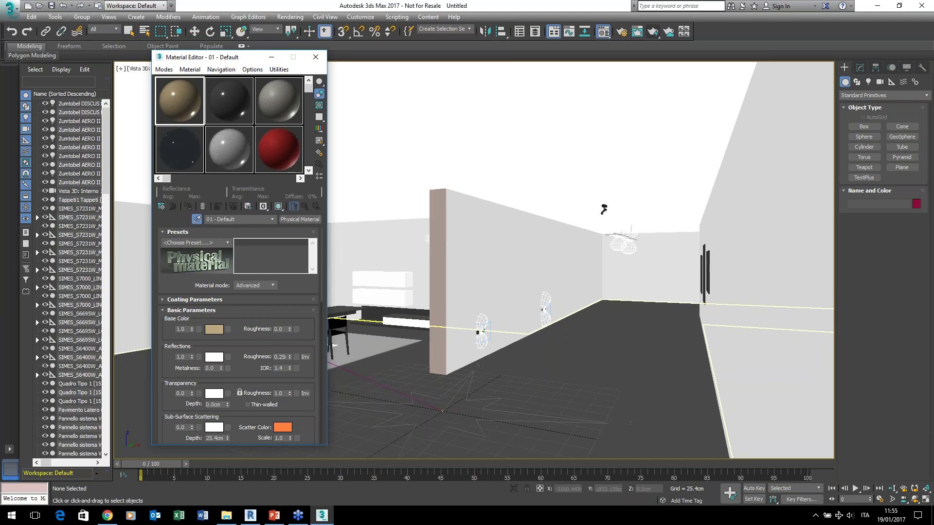
{"action": "left_click", "coordinate": [603, 209]}
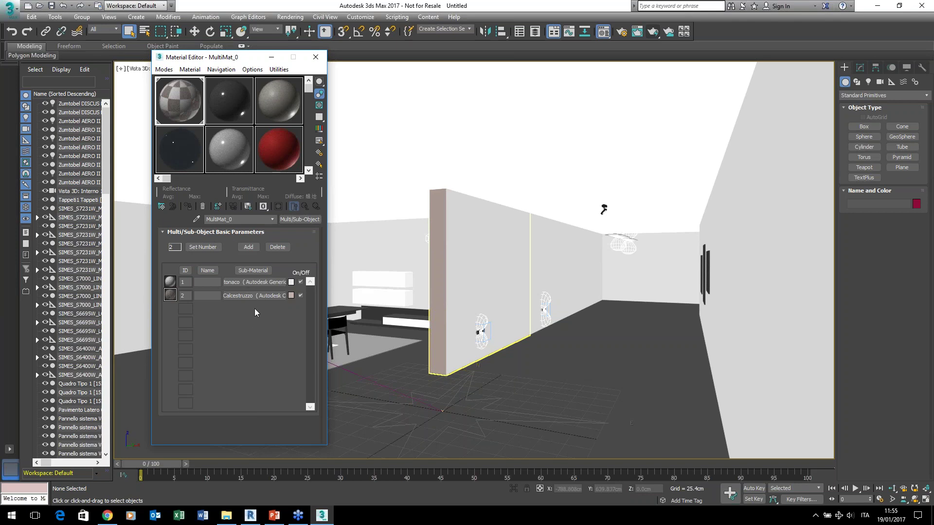
Open the Intonaco plaster sub-material and give it a light green colour.
{"action": "left_click", "coordinate": [238, 284]}
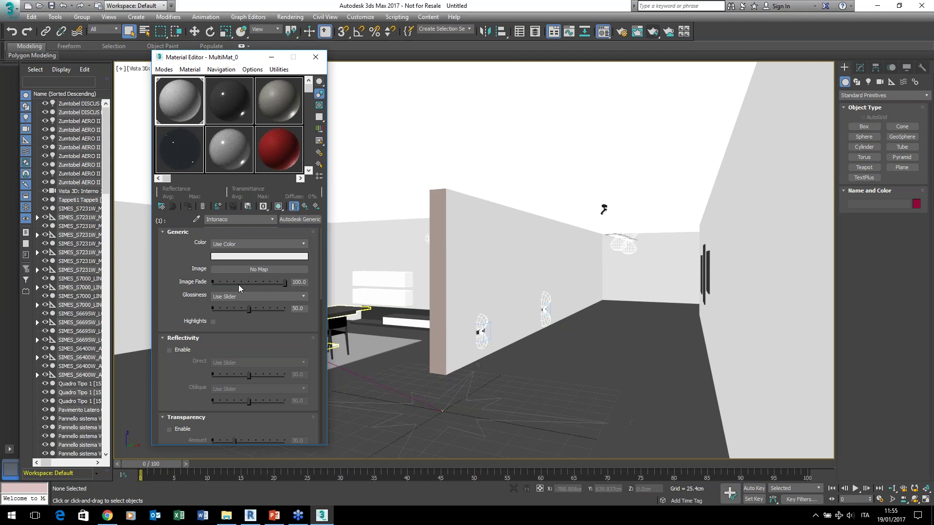
{"action": "left_click", "coordinate": [244, 257]}
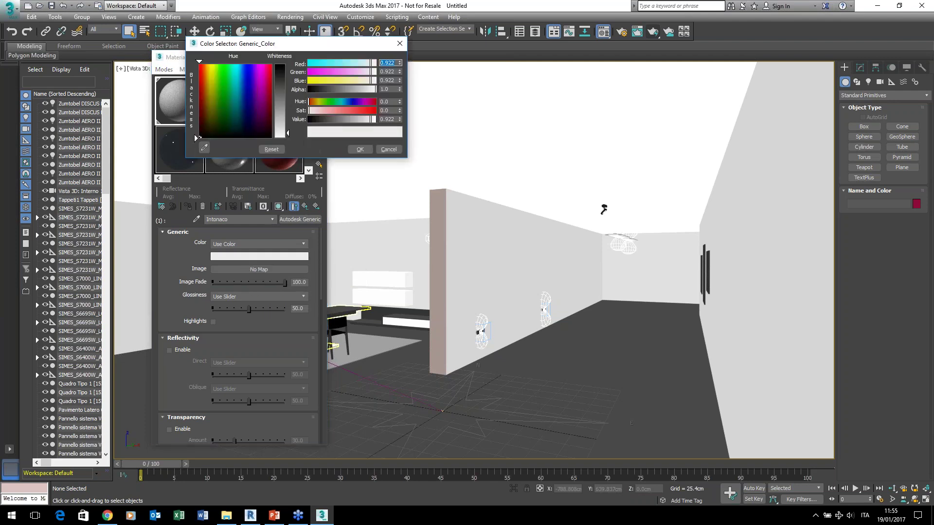
{"action": "left_click", "coordinate": [223, 108]}
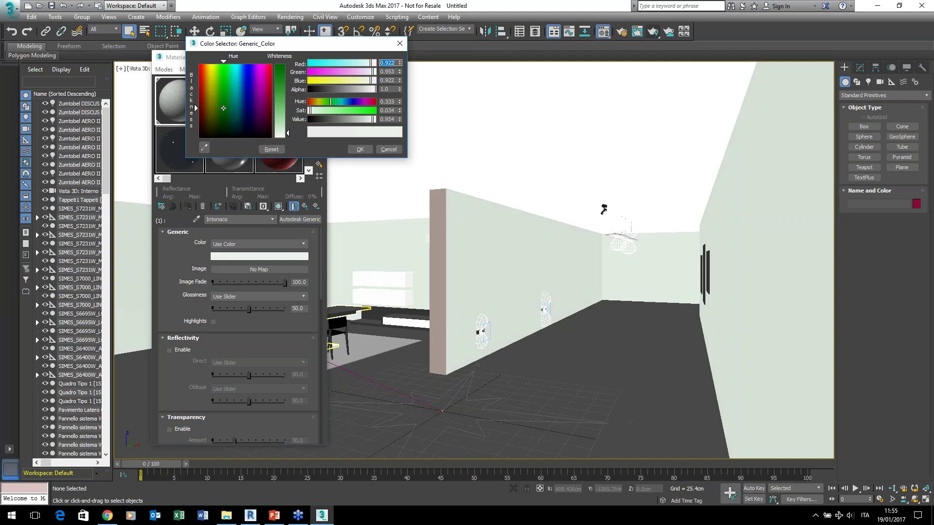
{"action": "left_click", "coordinate": [359, 149]}
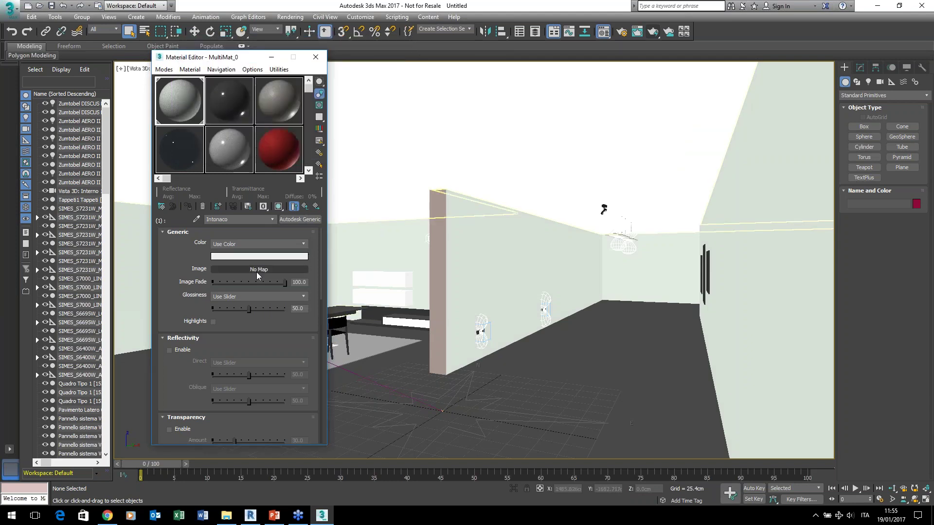
Lighten the Intonaco green to an almost white tone and close the Material Editor.
{"action": "left_click", "coordinate": [265, 256]}
{"action": "left_click", "coordinate": [223, 108]}
{"action": "left_click_drag", "start_coordinate": [288, 99], "coordinate": [287, 91]}
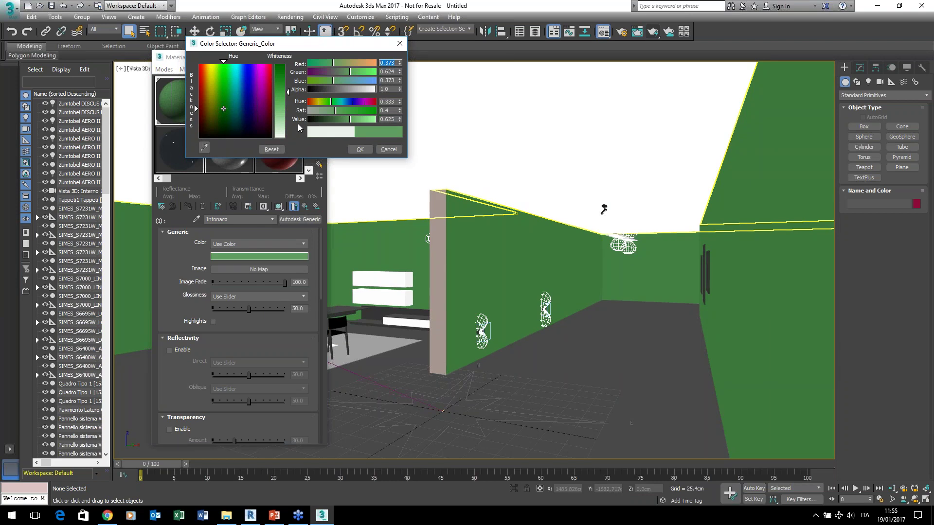
{"action": "left_click_drag", "start_coordinate": [288, 91], "coordinate": [287, 130]}
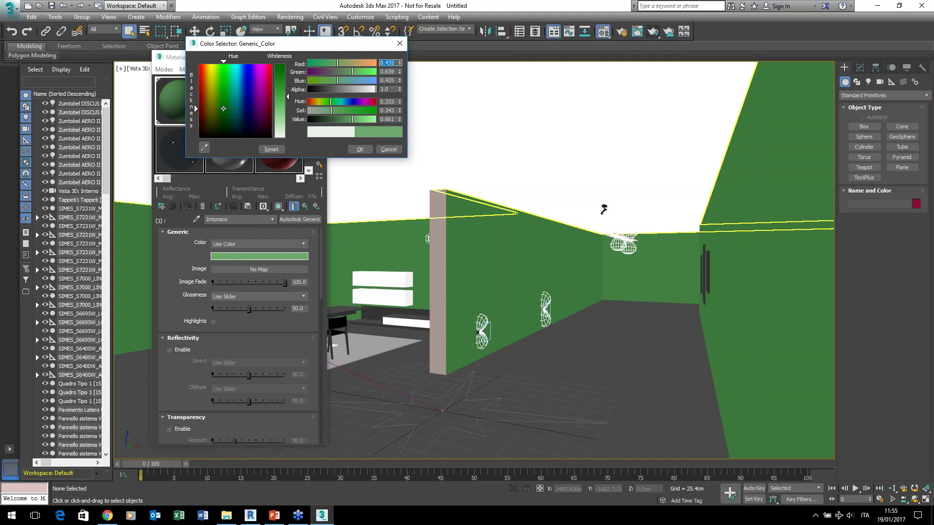
{"action": "left_click", "coordinate": [359, 149]}
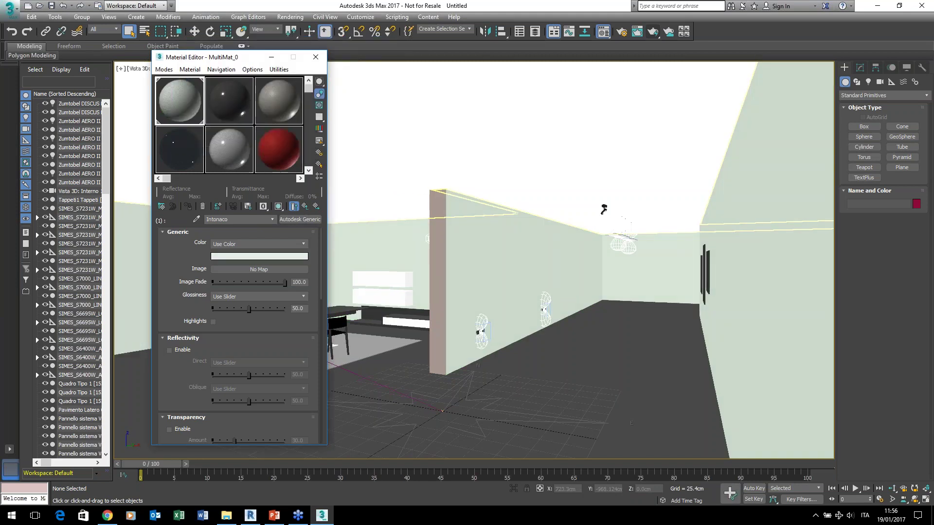
{"action": "left_click", "coordinate": [316, 57]}
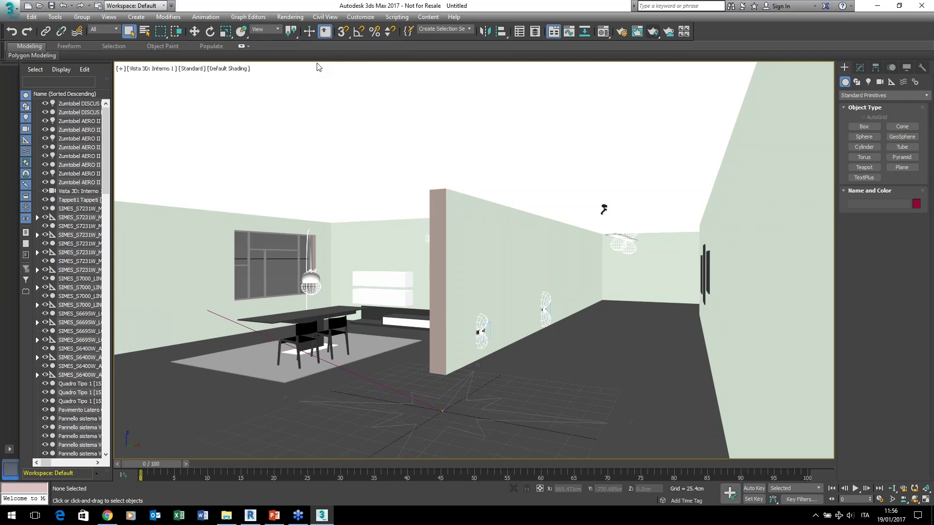
Select the SIMES S6400W wall light and check its 3000 K, 280.1 lm settings.
{"action": "left_click", "coordinate": [484, 319]}
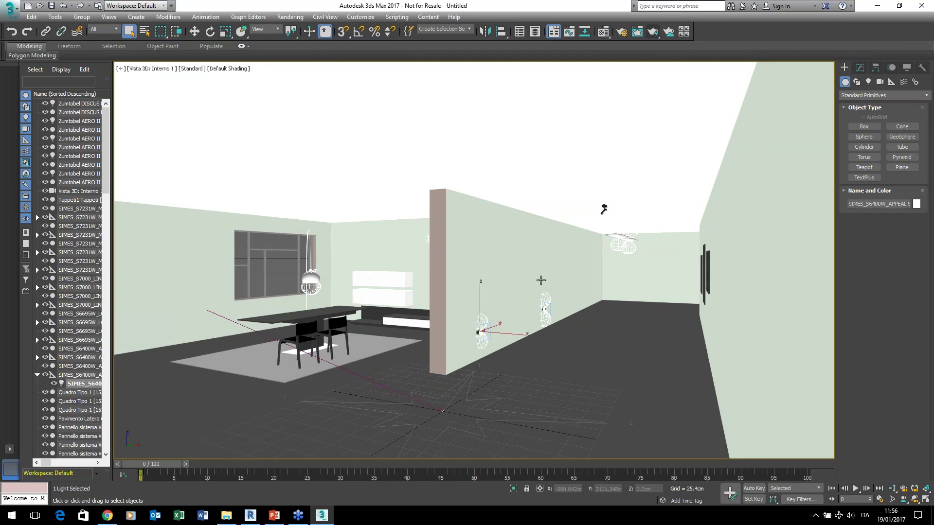
{"action": "left_click", "coordinate": [860, 69]}
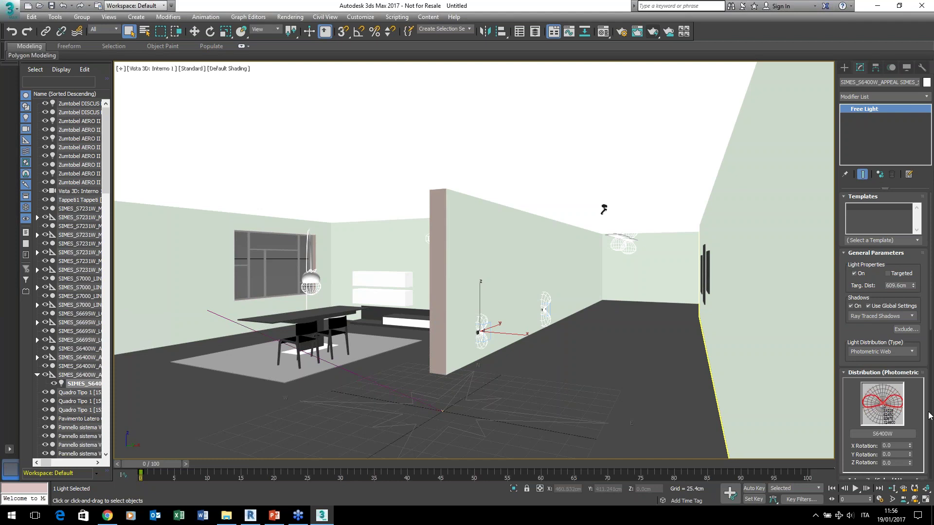
{"action": "left_click_drag", "start_coordinate": [916, 404], "coordinate": [918, 264]}
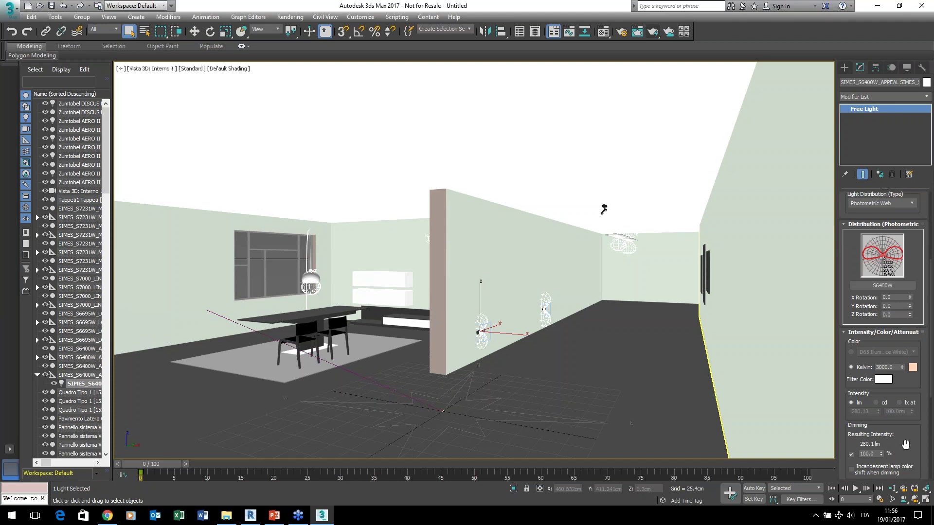
{"action": "left_click_drag", "start_coordinate": [905, 445], "coordinate": [907, 387]}
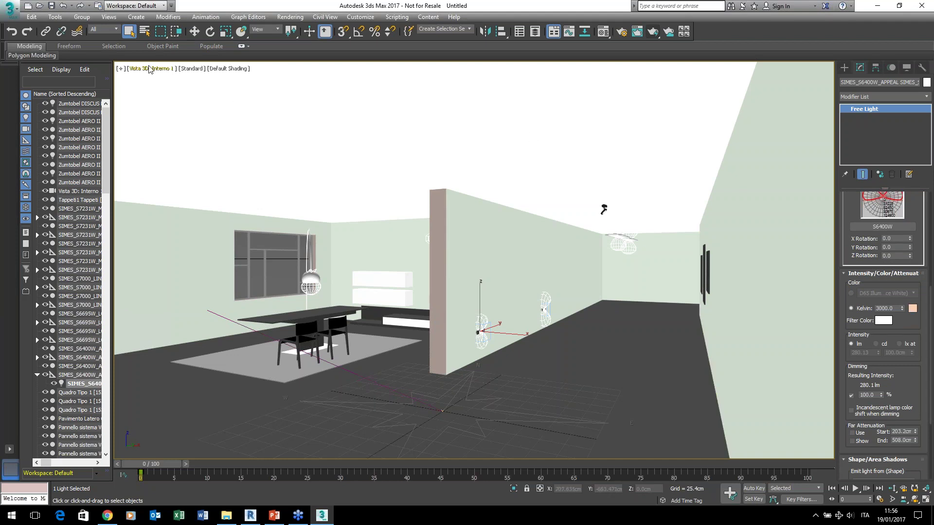
Open the Environment and Effects dialog from the Rendering menu.
{"action": "left_click", "coordinate": [10, 18]}
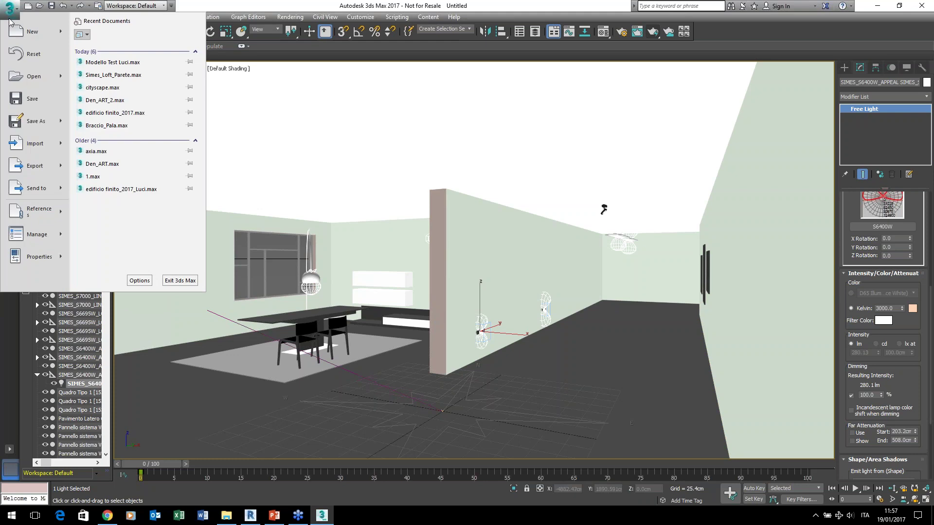
{"action": "left_click", "coordinate": [355, 19]}
{"action": "left_click", "coordinate": [280, 17]}
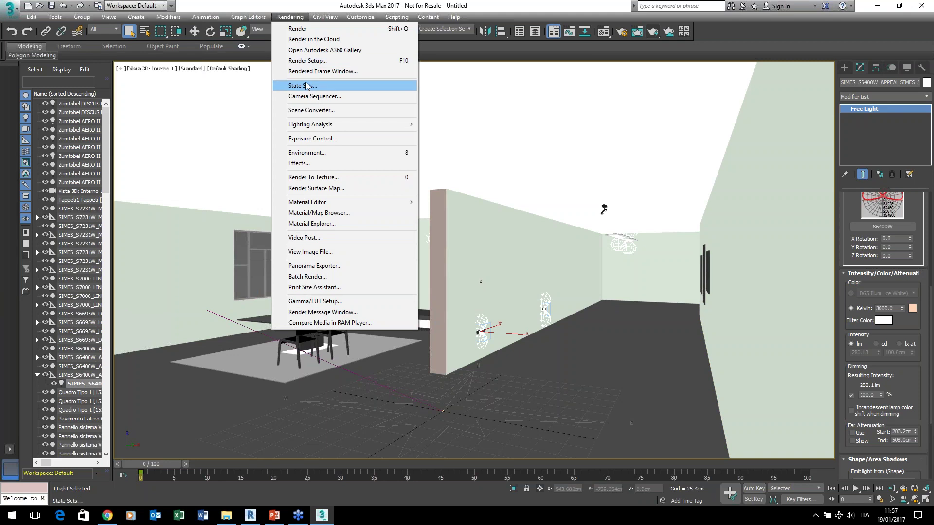
{"action": "left_click", "coordinate": [303, 153]}
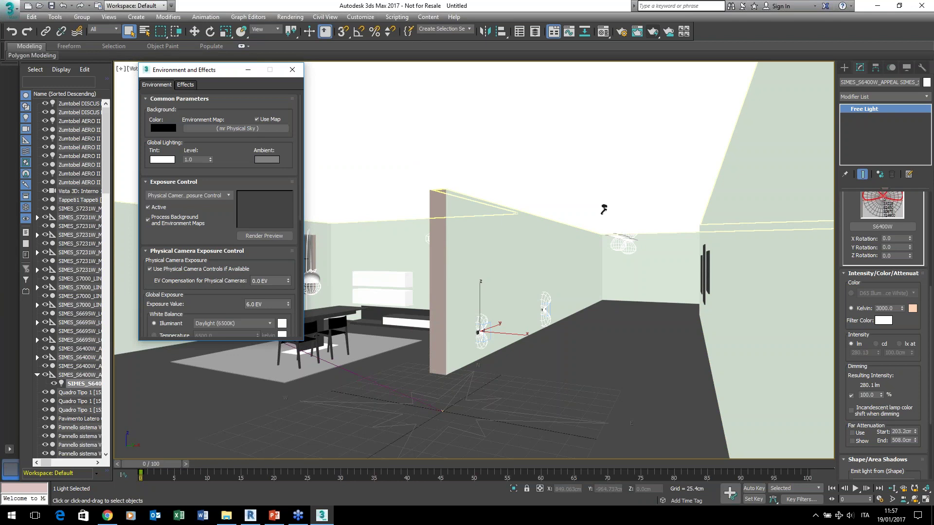
Switch exposure control to Pseudo Color with a 2000 lx maximum and render a preview.
{"action": "left_click", "coordinate": [220, 195]}
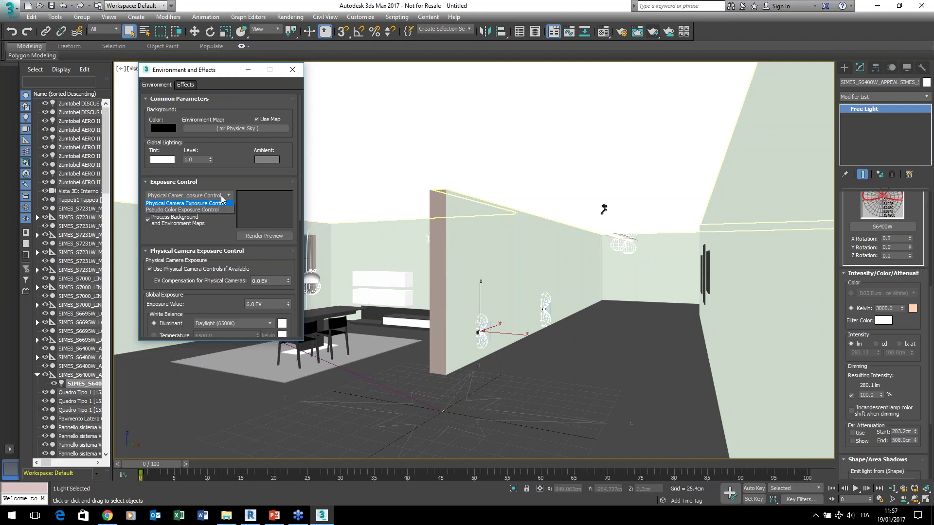
{"action": "left_click", "coordinate": [210, 243]}
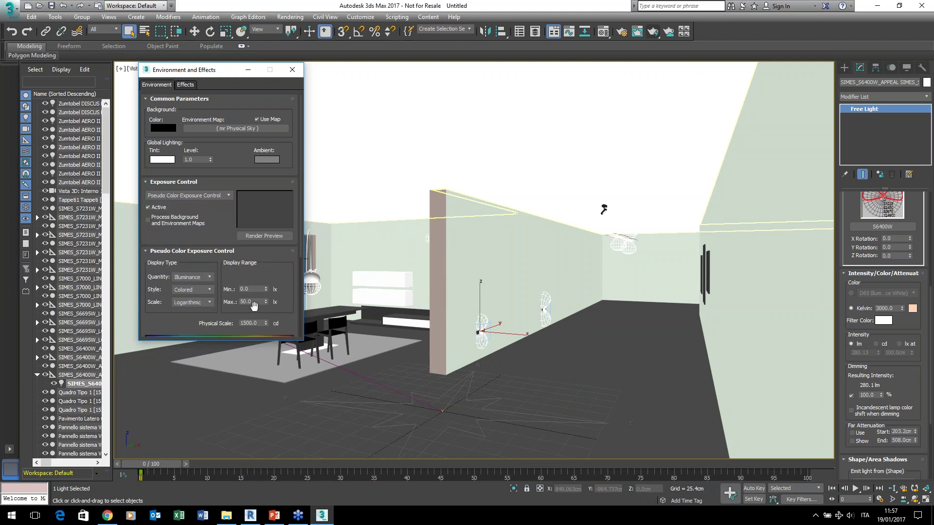
{"action": "left_click_drag", "start_coordinate": [254, 302], "coordinate": [233, 302]}
{"action": "type", "text": "2000"}
{"action": "key", "text": "Return"}
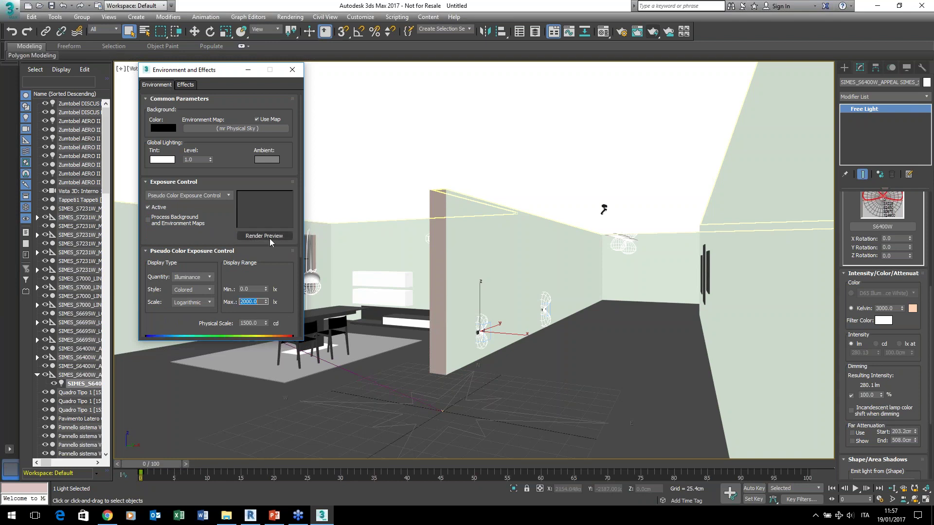
{"action": "left_click", "coordinate": [270, 239]}
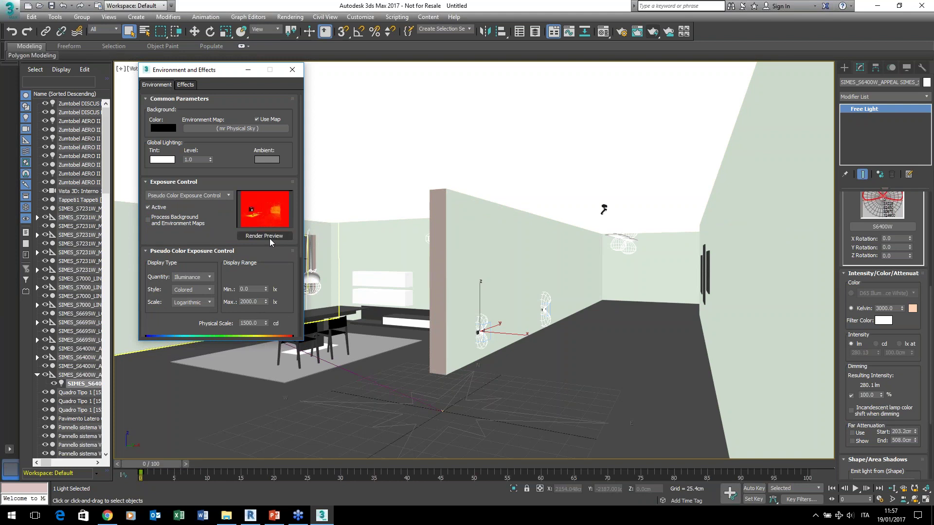
Raise the pseudo-colour maximum to 10000 lx and render the interior at production quality.
{"action": "double_click", "coordinate": [240, 302]}
{"action": "type", "text": "10"}
{"action": "key", "text": "Return"}
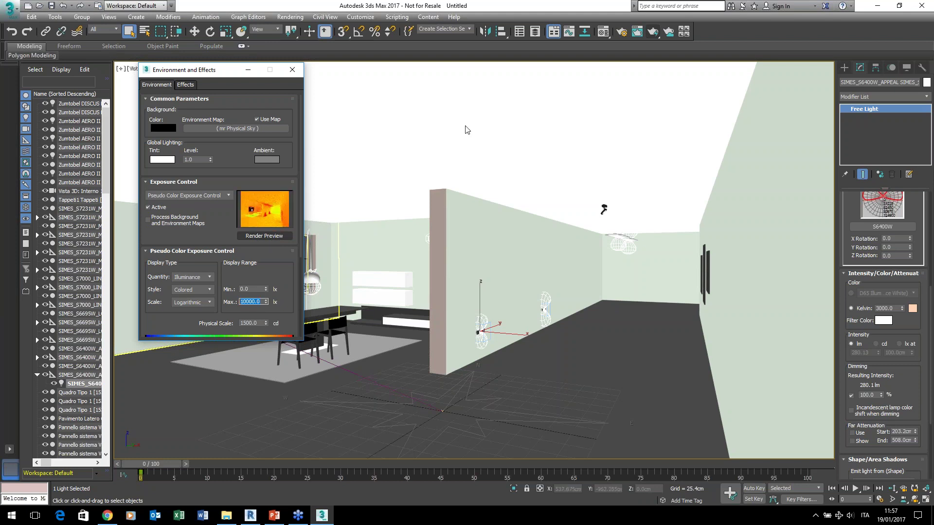
{"action": "left_click", "coordinate": [653, 34]}
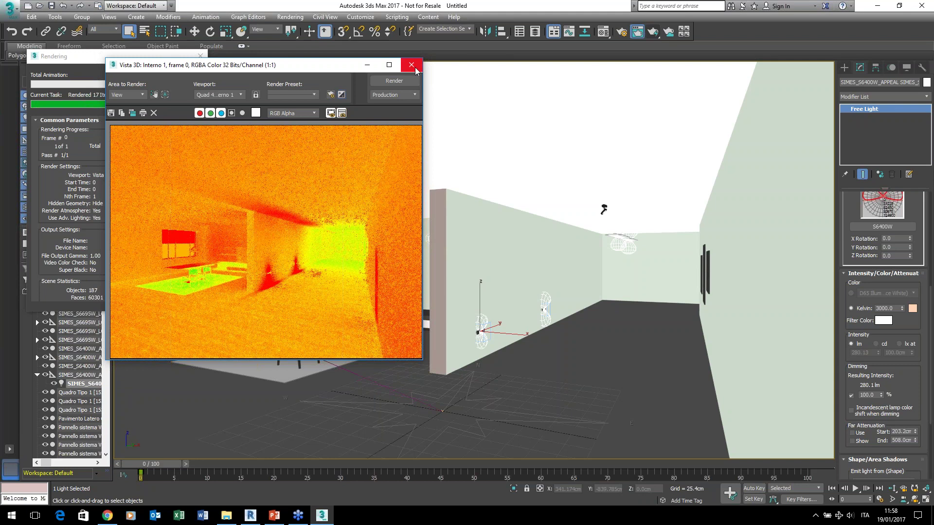
{"action": "left_click_drag", "start_coordinate": [152, 71], "coordinate": [207, 123]}
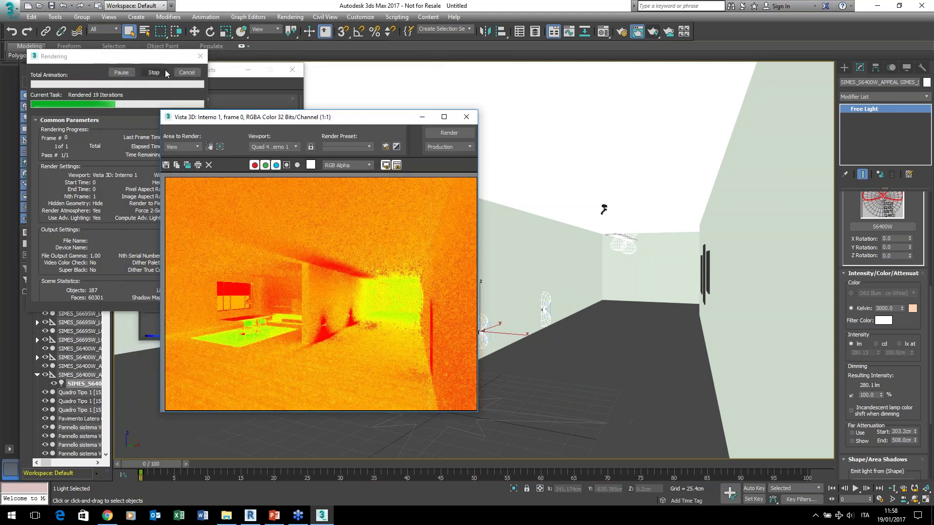
Close the render windows and bring up Render Setup's Assign Renderer rollout.
{"action": "left_click", "coordinate": [161, 73]}
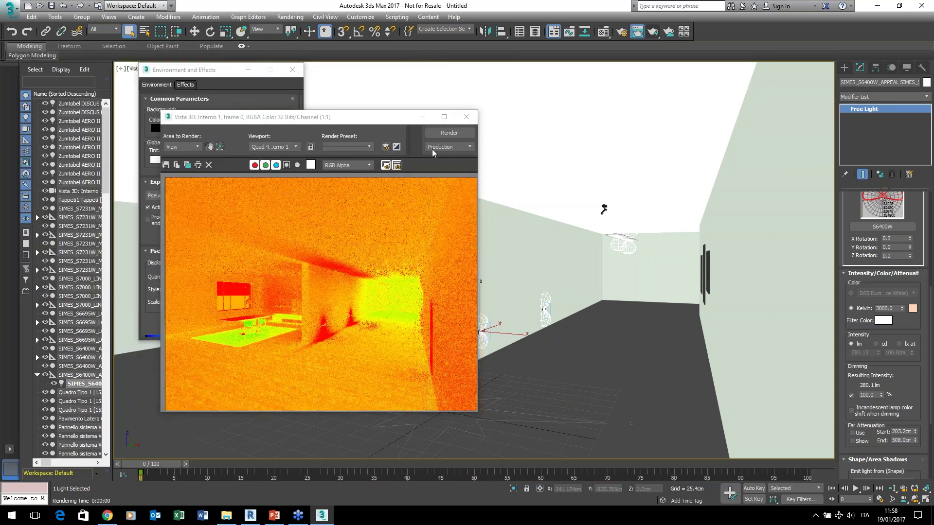
{"action": "left_click", "coordinate": [466, 116]}
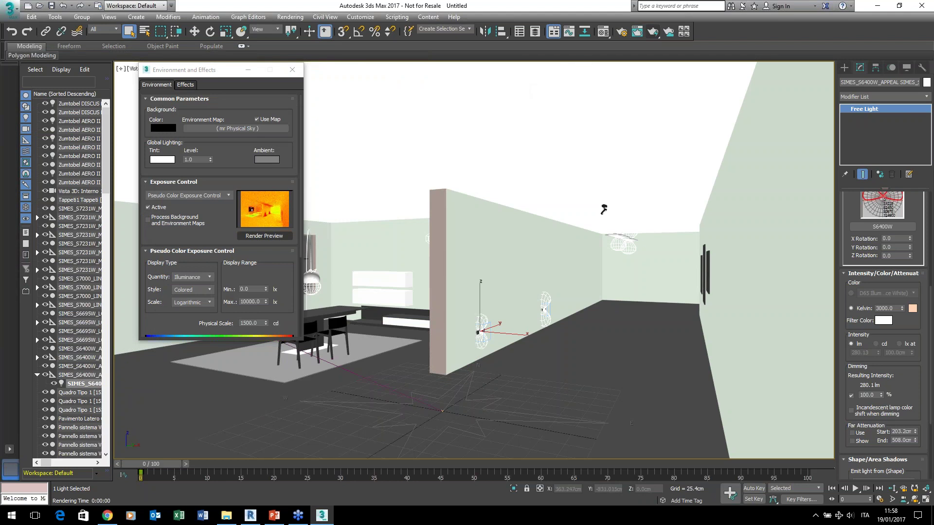
{"action": "left_click", "coordinate": [308, 17]}
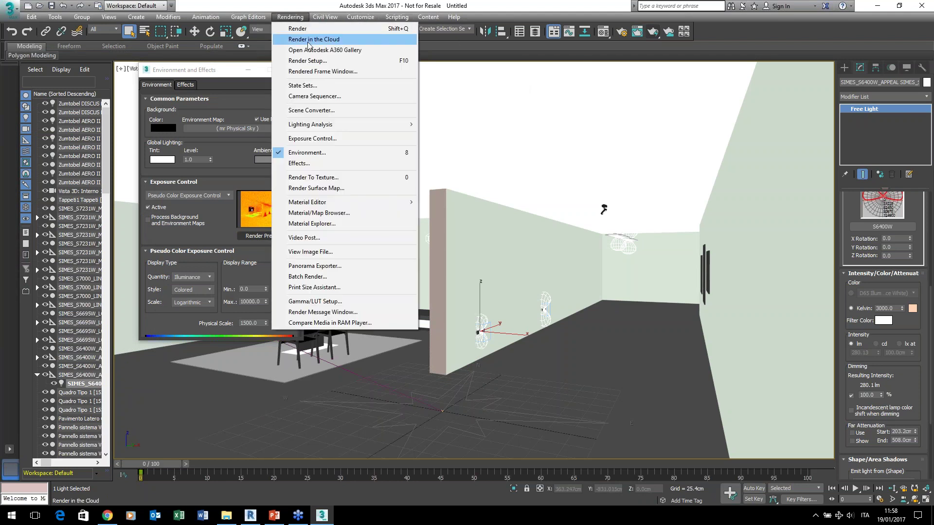
{"action": "left_click", "coordinate": [310, 59]}
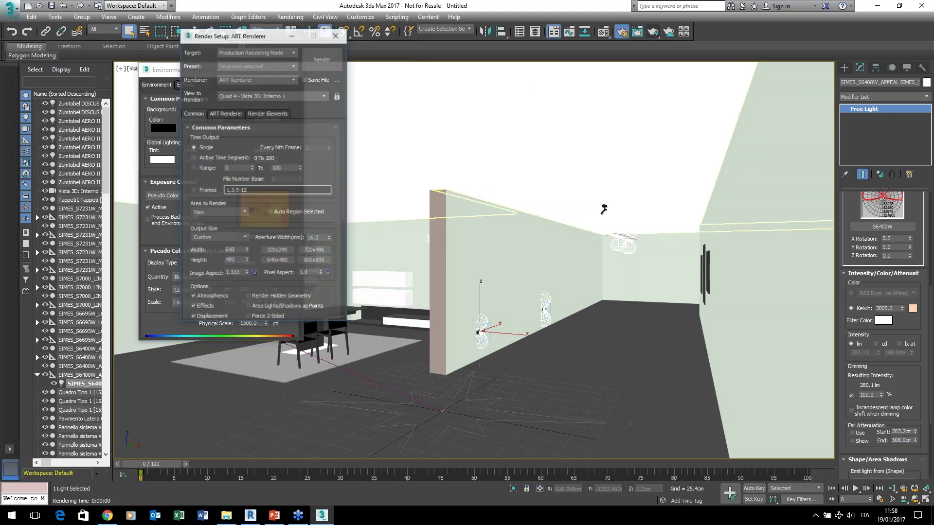
{"action": "scroll", "coordinate": [328, 160], "scroll_direction": "down", "scroll_amount": 3}
{"action": "scroll", "coordinate": [327, 160], "scroll_direction": "down", "scroll_amount": 2}
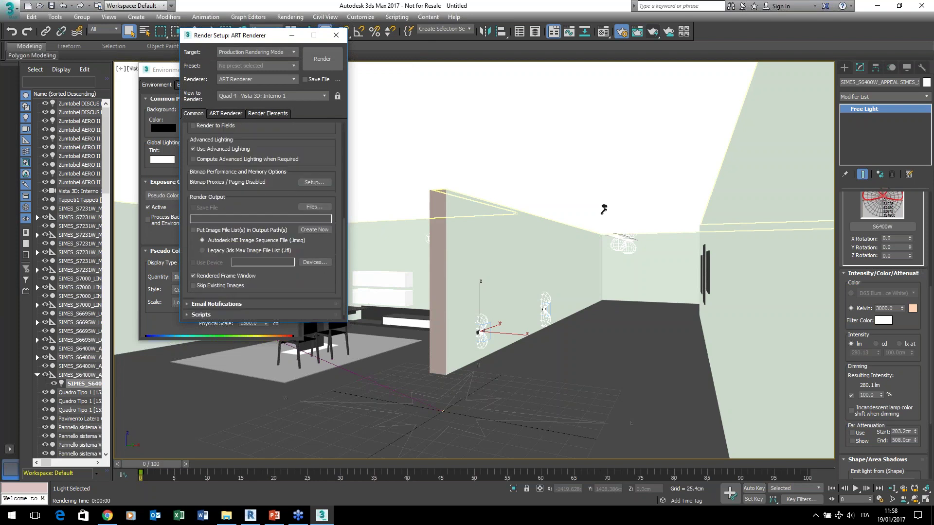
{"action": "scroll", "coordinate": [328, 160], "scroll_direction": "down", "scroll_amount": 2}
Assign NVIDIA mental ray as the production renderer and close Render Setup.
{"action": "left_click", "coordinate": [190, 316]}
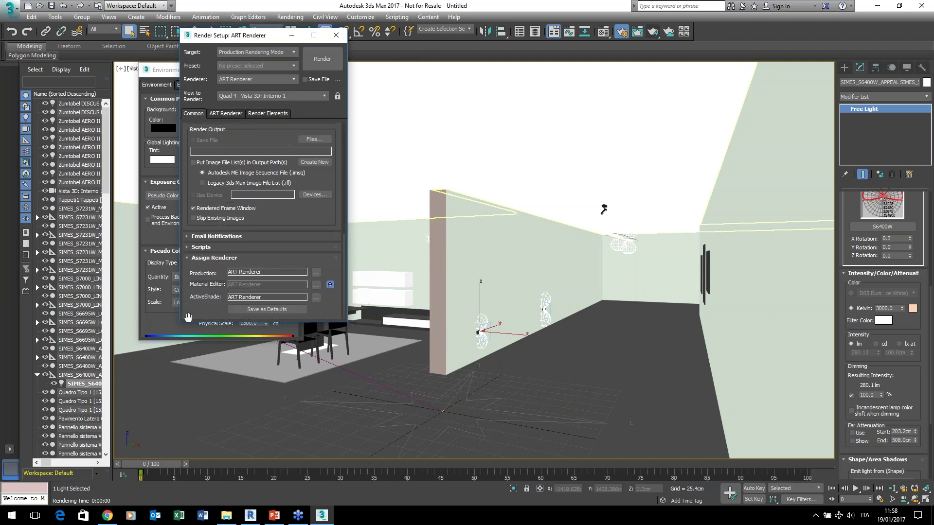
{"action": "left_click", "coordinate": [316, 272]}
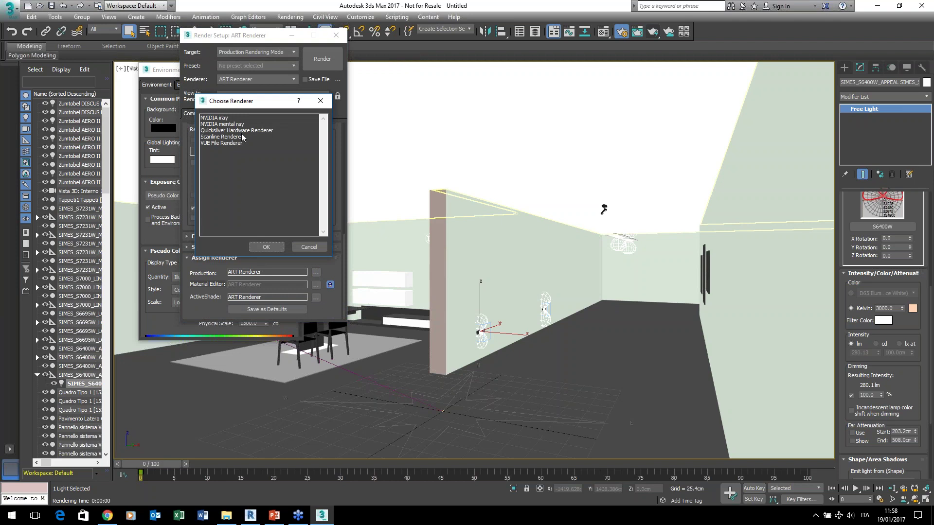
{"action": "left_click", "coordinate": [219, 124]}
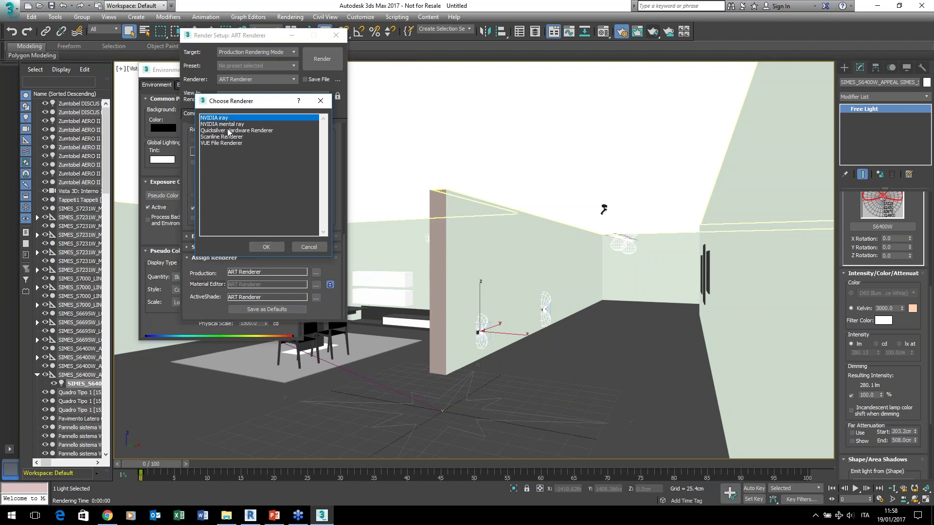
{"action": "left_click", "coordinate": [266, 246]}
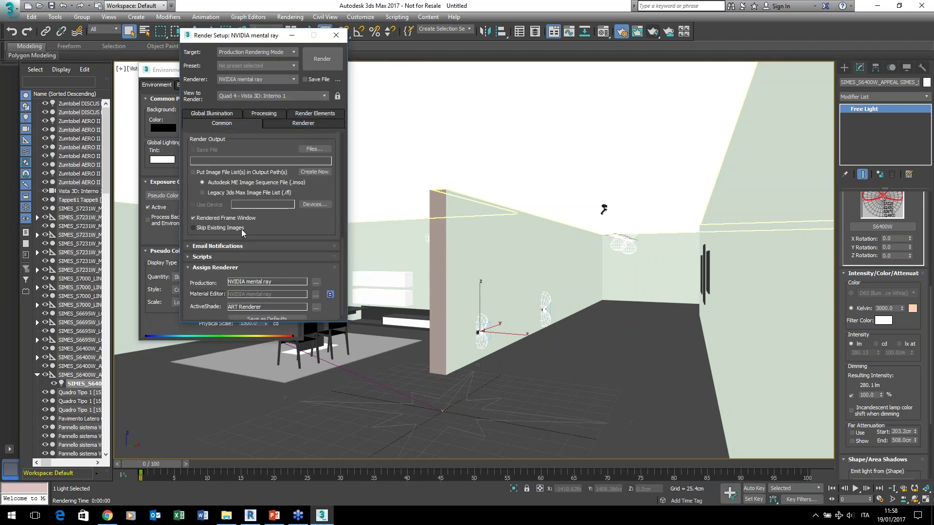
{"action": "left_click", "coordinate": [335, 35]}
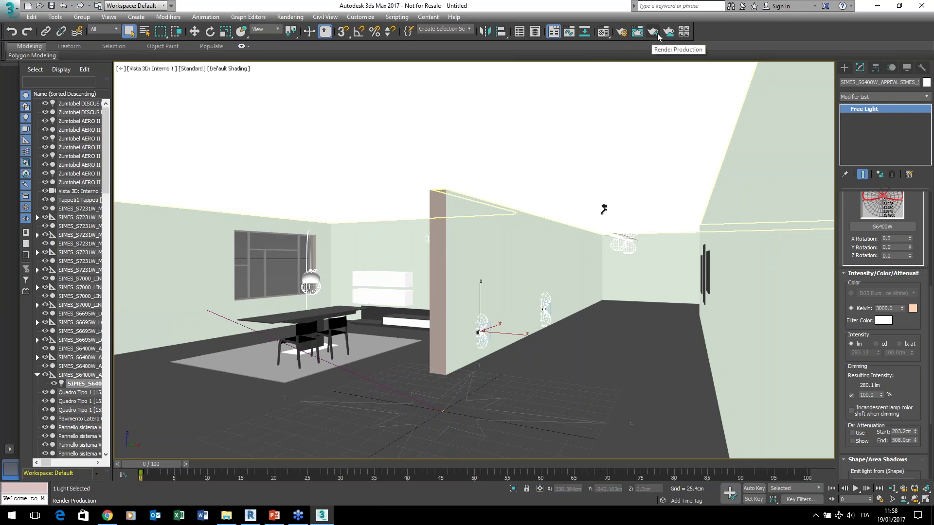
Preview the pseudo-colour exposure with mental ray, then render the Interno 1 view.
{"action": "key", "text": "8"}
{"action": "left_click", "coordinate": [622, 31]}
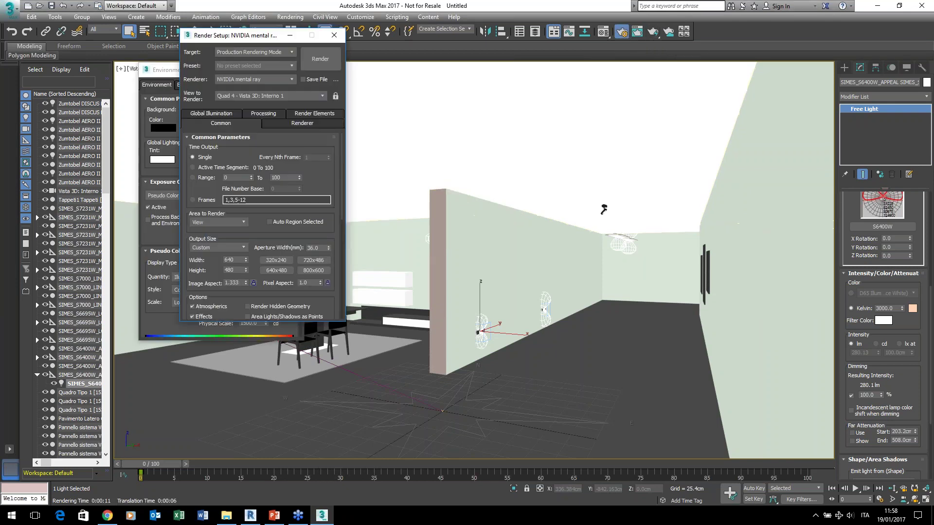
{"action": "left_click", "coordinate": [335, 35]}
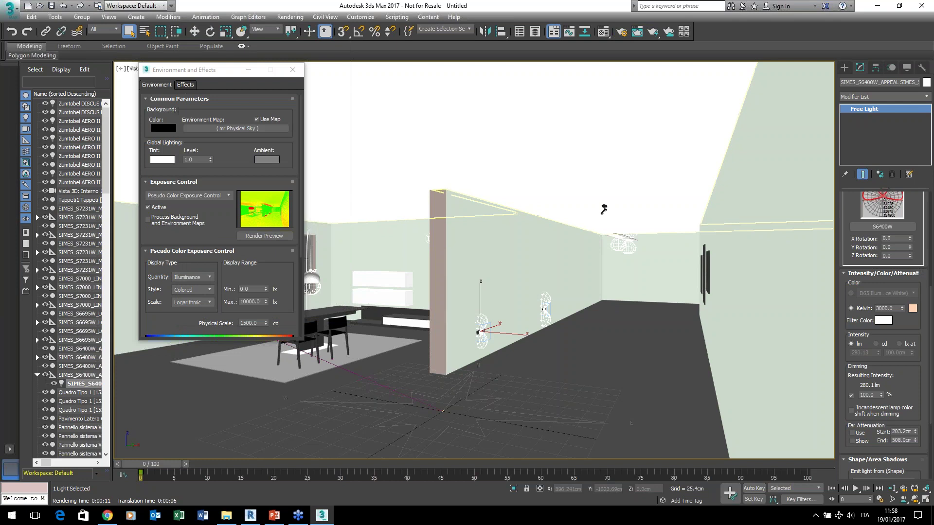
{"action": "left_click", "coordinate": [270, 237]}
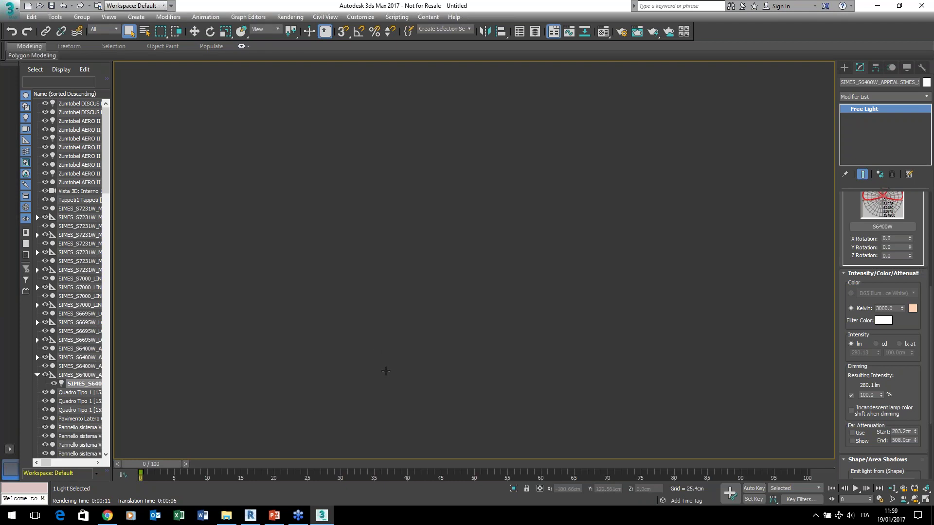
{"action": "left_click", "coordinate": [621, 32]}
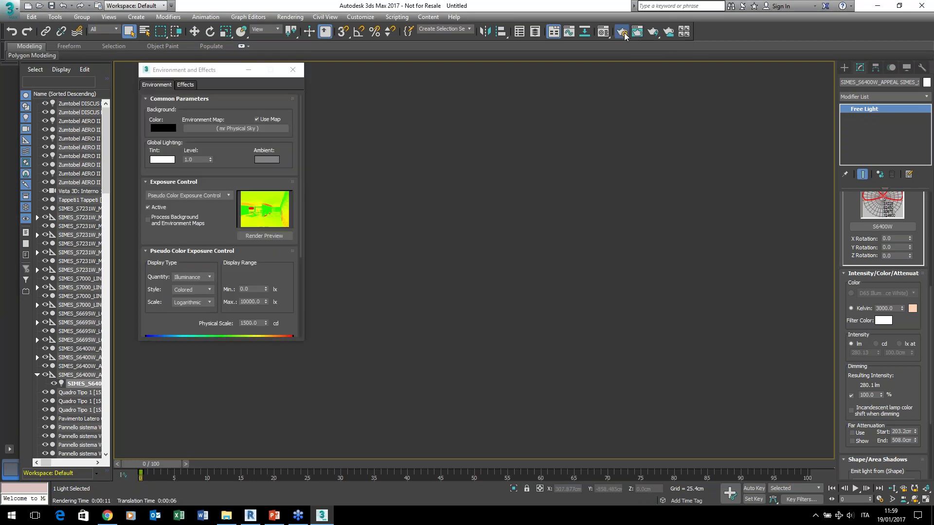
{"action": "left_click", "coordinate": [624, 32]}
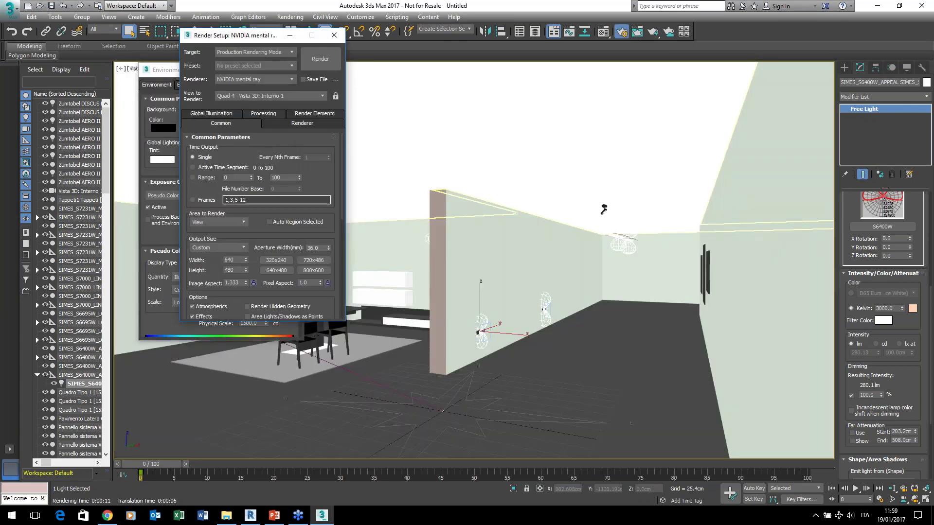
{"action": "left_click", "coordinate": [320, 63]}
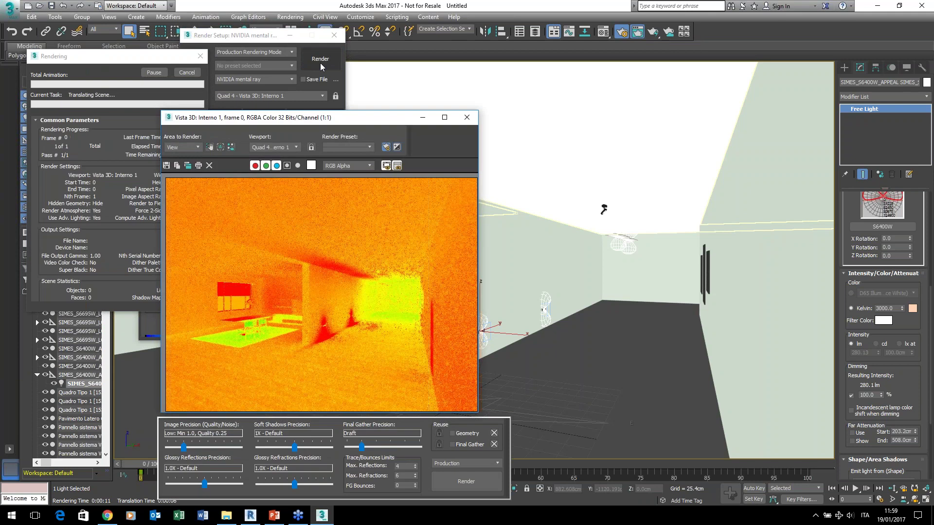
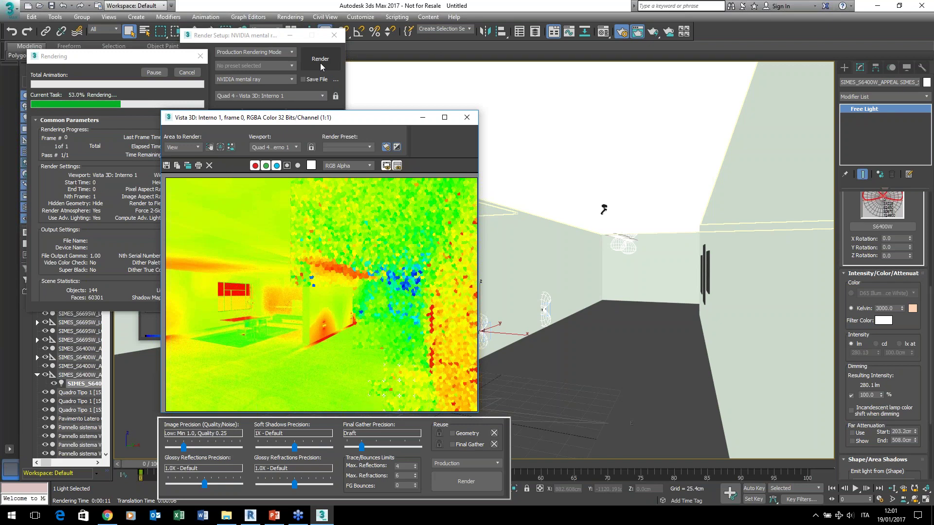
Cancel the in-progress render and close the frame, Render Setup and Environment windows.
{"action": "left_click", "coordinate": [153, 72]}
{"action": "left_click", "coordinate": [186, 72]}
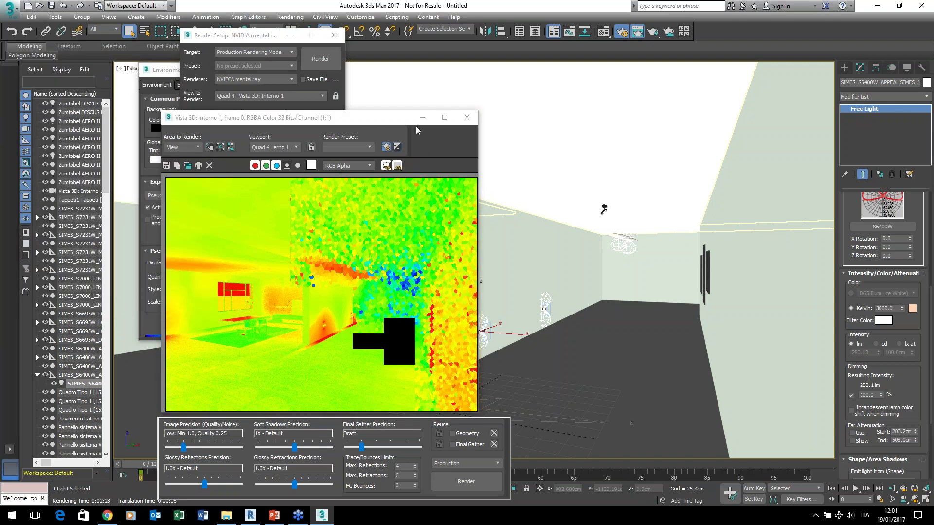
{"action": "left_click", "coordinate": [464, 118]}
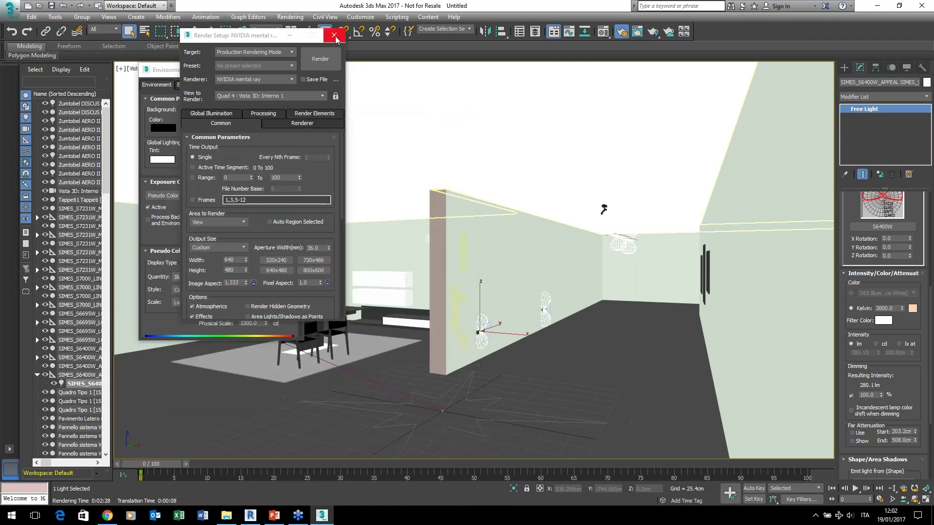
{"action": "left_click", "coordinate": [334, 35]}
{"action": "left_click", "coordinate": [292, 69]}
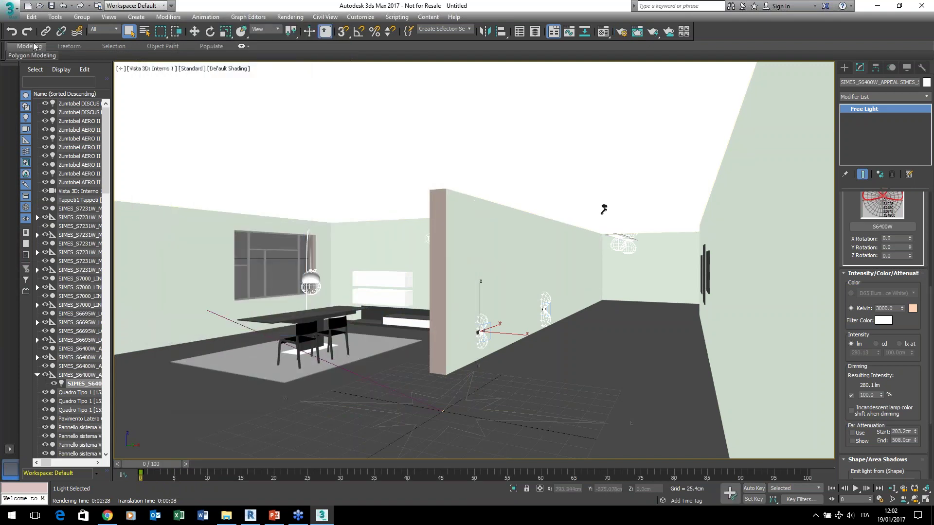
Reset 3ds Max to an empty scene without saving changes.
{"action": "left_click", "coordinate": [10, 9]}
{"action": "left_click", "coordinate": [38, 78]}
{"action": "left_click", "coordinate": [470, 272]}
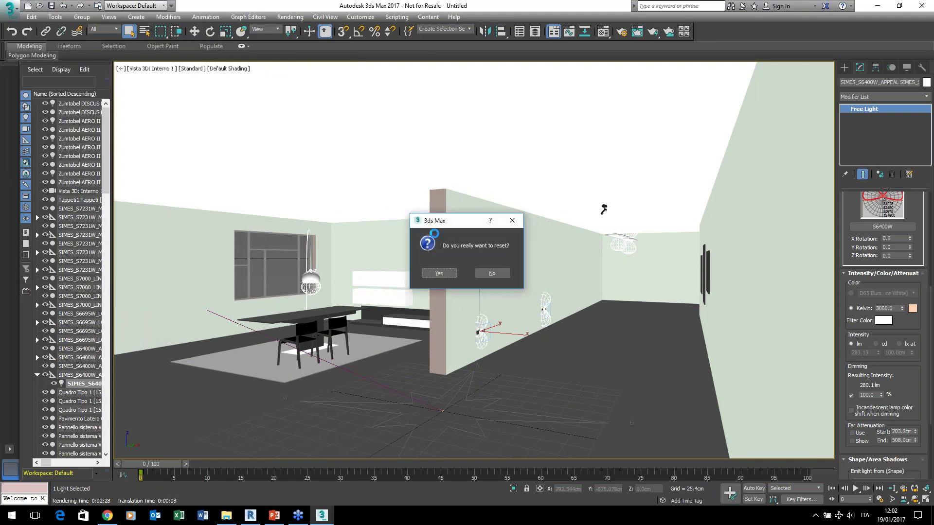
{"action": "left_click", "coordinate": [437, 274]}
In Revit, close the Interno 1 and {3D} views of the lighting project.
{"action": "left_click", "coordinate": [250, 515]}
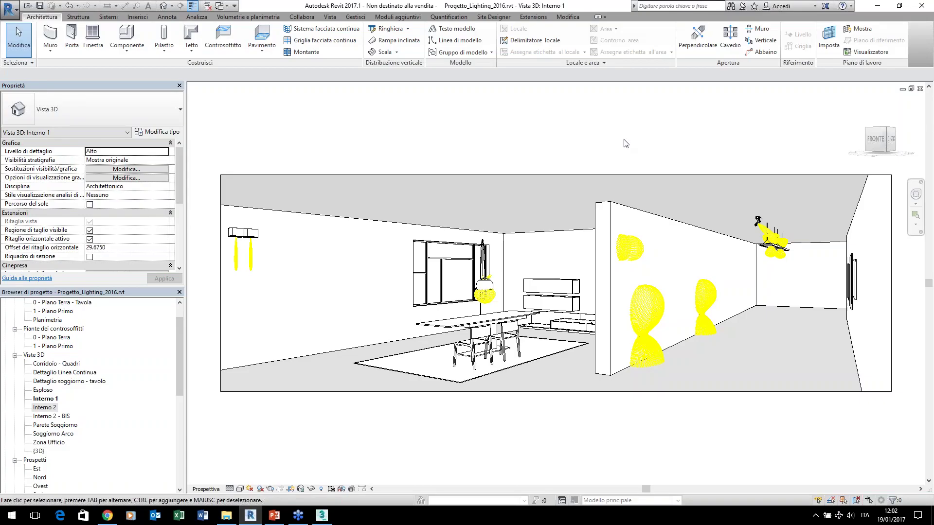
{"action": "left_click", "coordinate": [919, 89]}
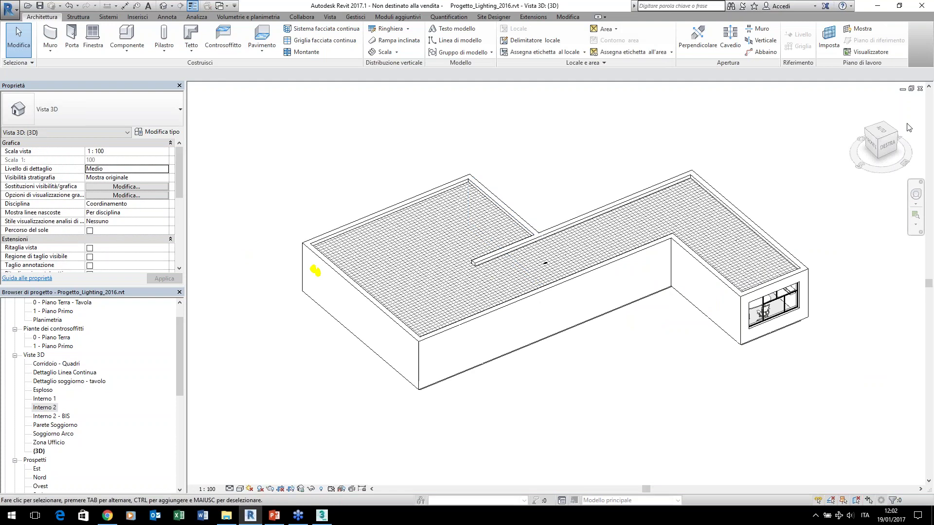
{"action": "left_click", "coordinate": [919, 89]}
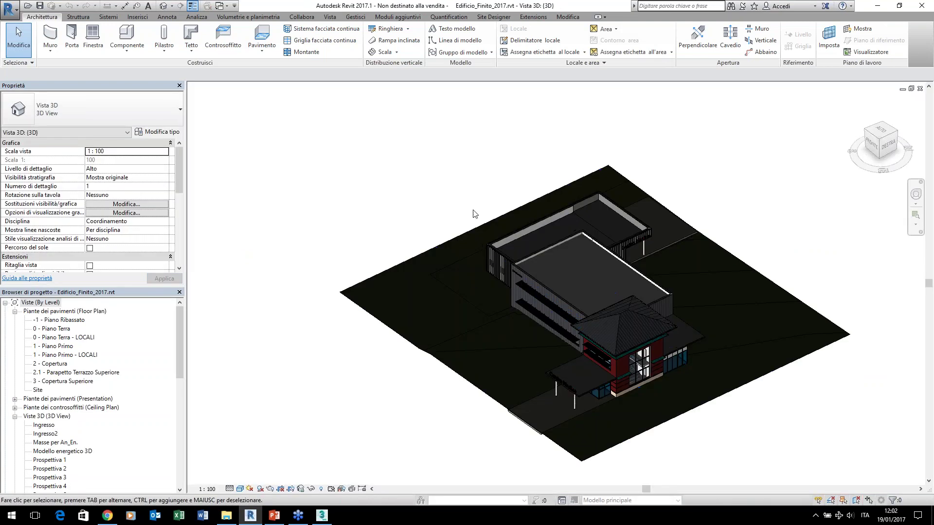
Orbit the building, then open the 0 - Piano Terra plan and the Ingresso 3D view.
{"action": "middle_click_drag", "start_coordinate": [449, 322], "coordinate": [421, 405], "text": "shift"}
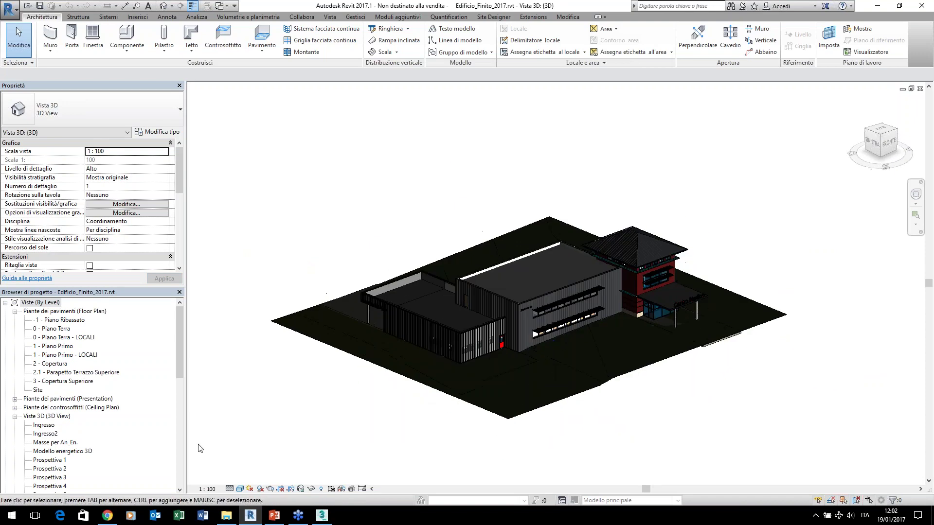
{"action": "double_click", "coordinate": [54, 329]}
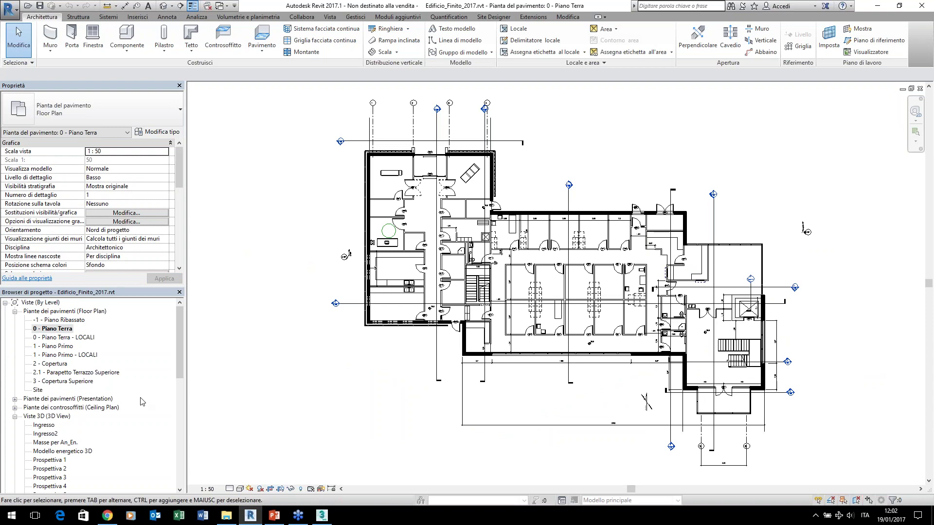
{"action": "double_click", "coordinate": [44, 425]}
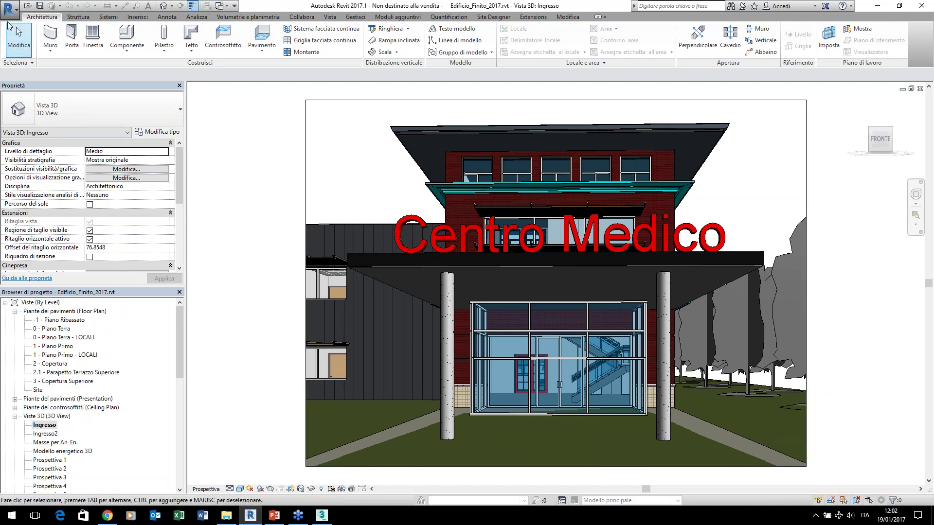
{"action": "left_click", "coordinate": [322, 515]}
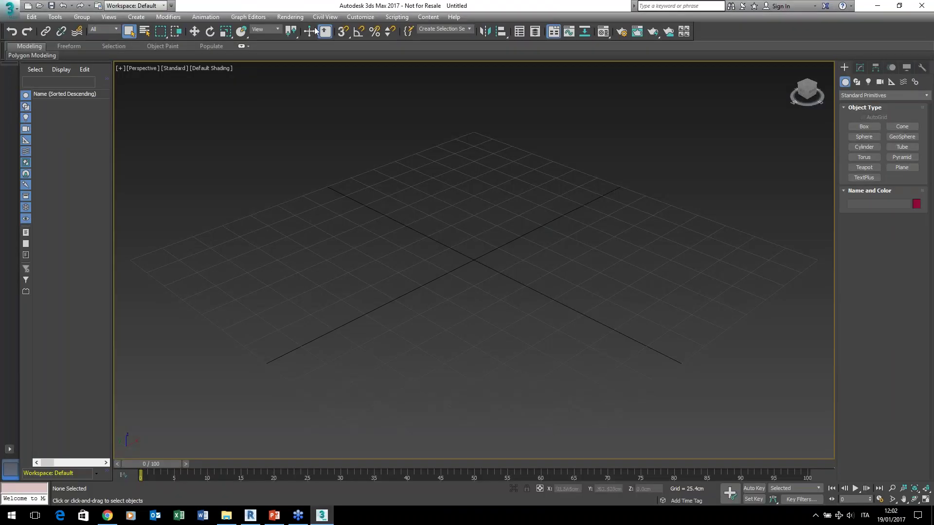
Browse the Rendering, Suite Workflows and Import > Link Revit menus without choosing anything.
{"action": "left_click", "coordinate": [291, 17]}
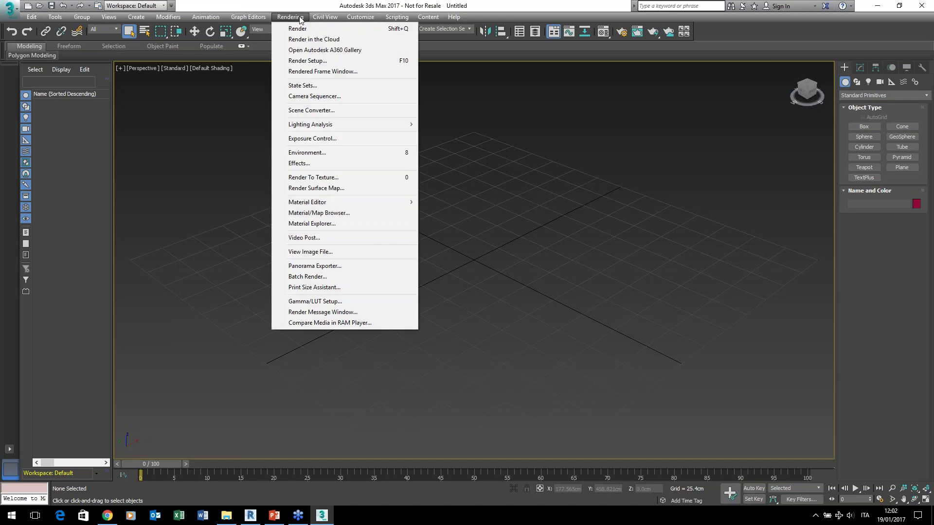
{"action": "left_click", "coordinate": [123, 120]}
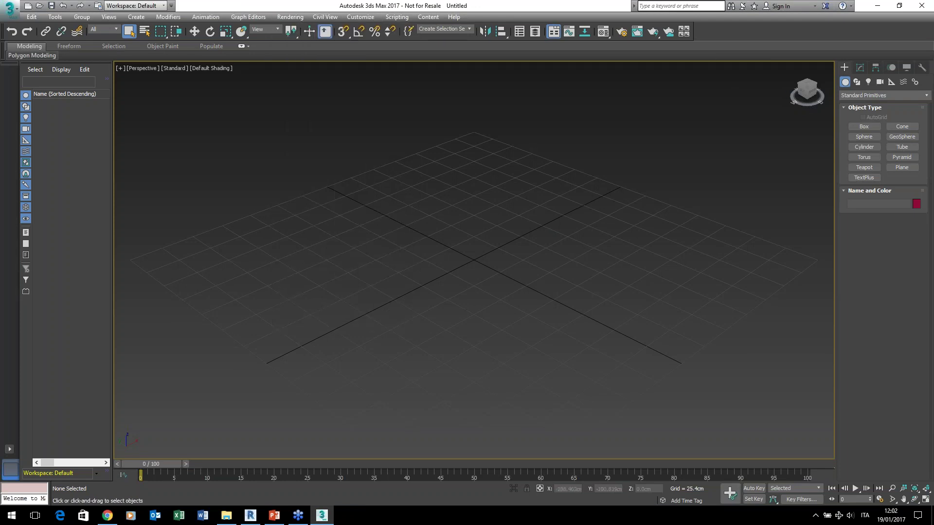
{"action": "left_click", "coordinate": [251, 515]}
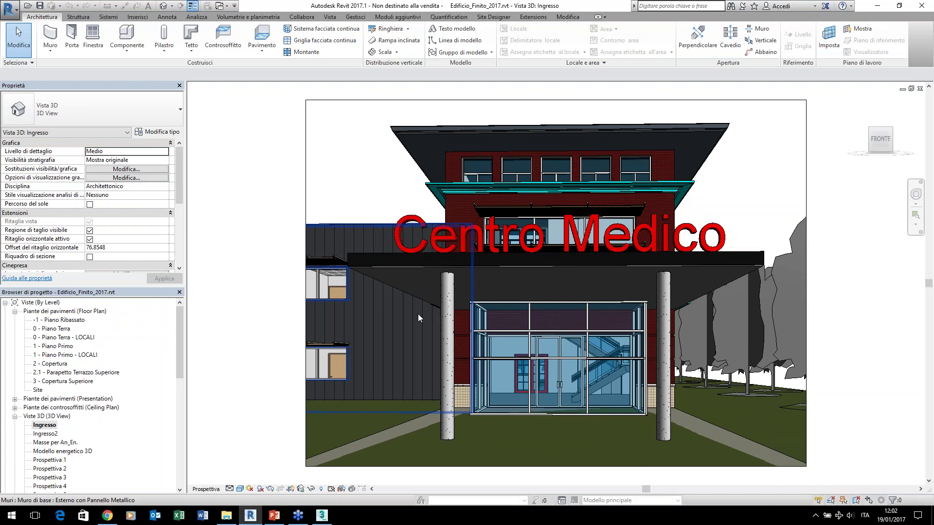
{"action": "left_click", "coordinate": [9, 8]}
{"action": "mouse_move", "coordinate": [35, 185]}
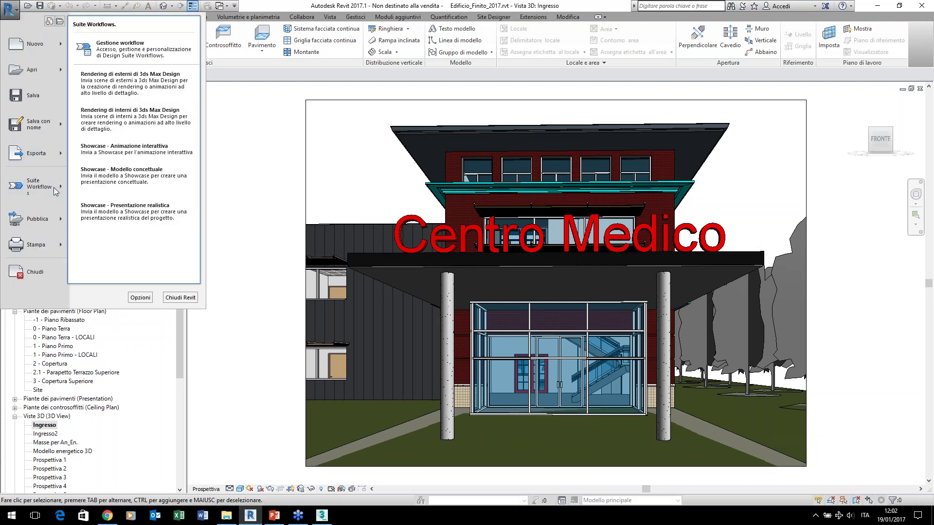
{"action": "left_click", "coordinate": [322, 516]}
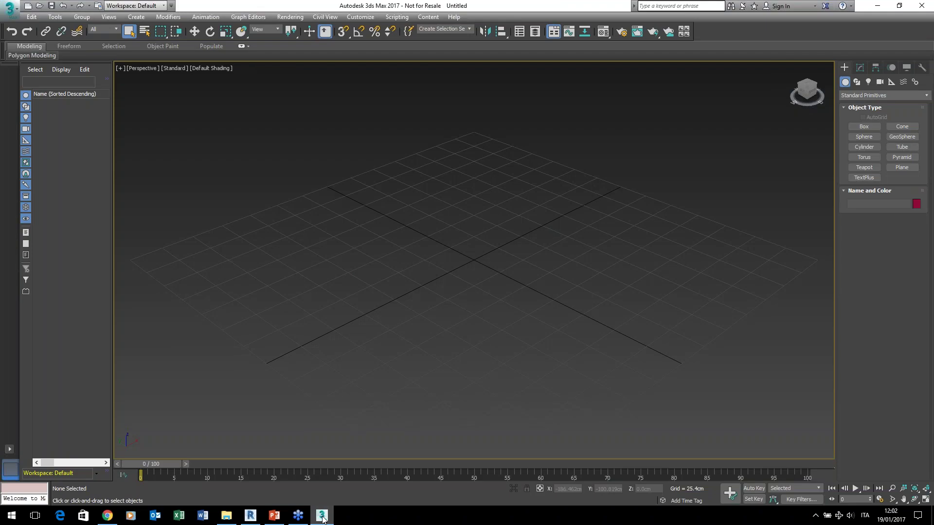
{"action": "left_click", "coordinate": [15, 17]}
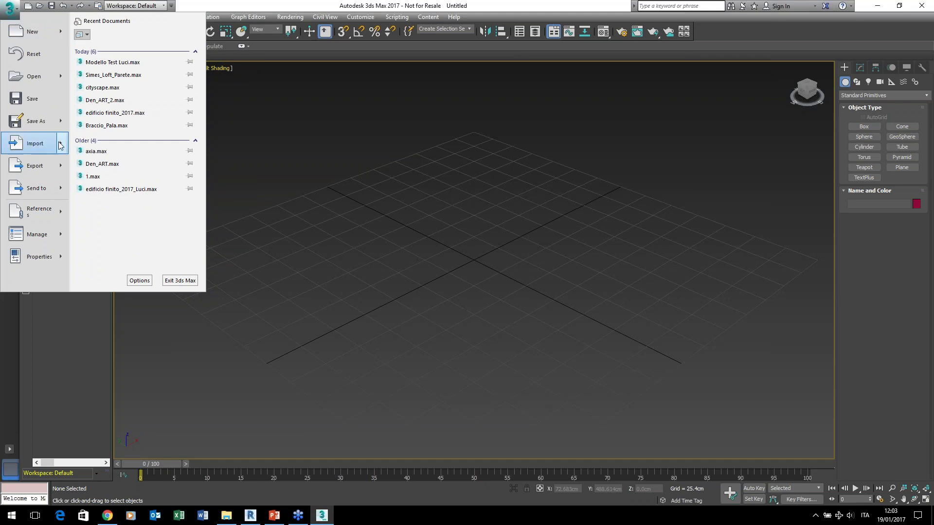
{"action": "mouse_move", "coordinate": [35, 143]}
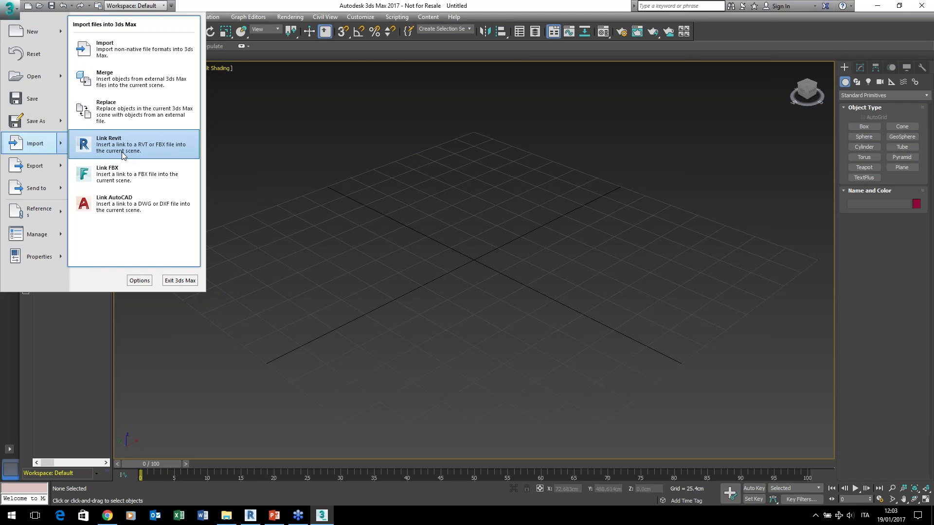
{"action": "left_click", "coordinate": [507, 290]}
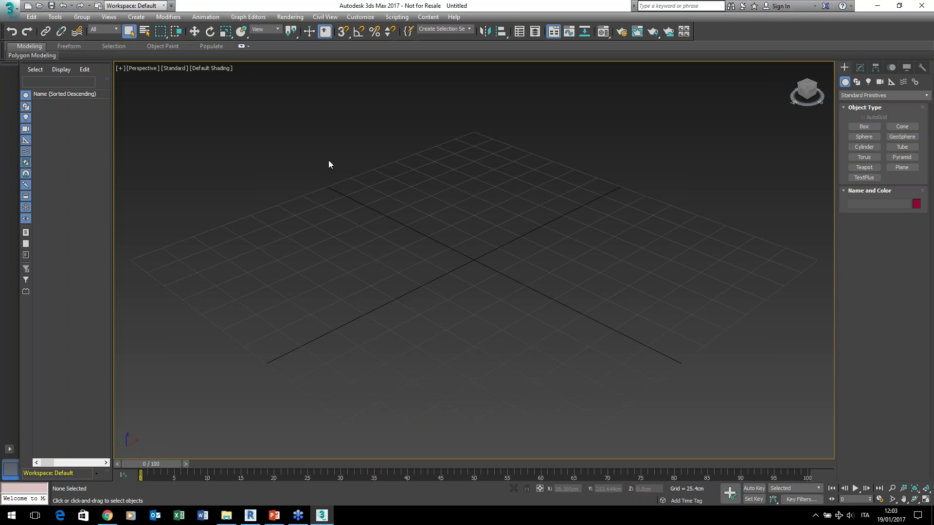
Run Revit's 'Rendering di esterni di 3ds Max Design' Suite Workflow with Esegui.
{"action": "left_click", "coordinate": [251, 516]}
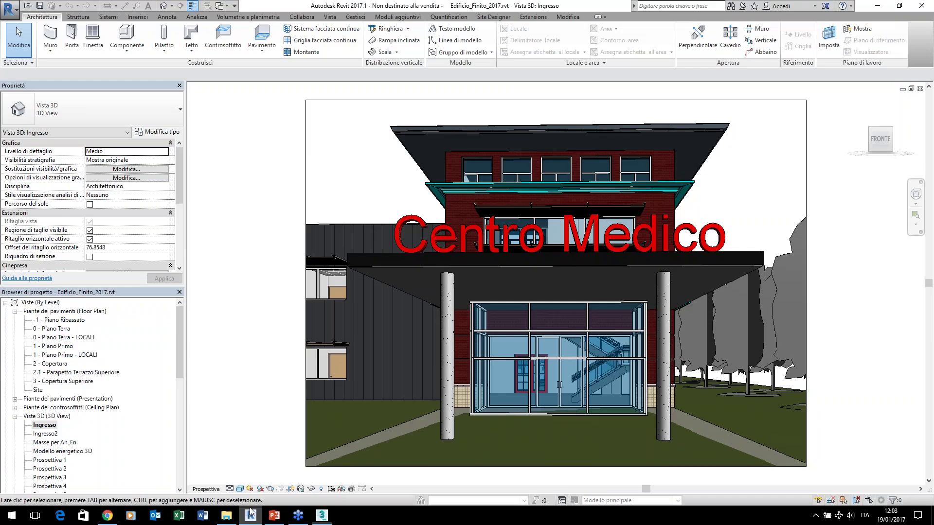
{"action": "left_click", "coordinate": [14, 14]}
{"action": "mouse_move", "coordinate": [33, 186]}
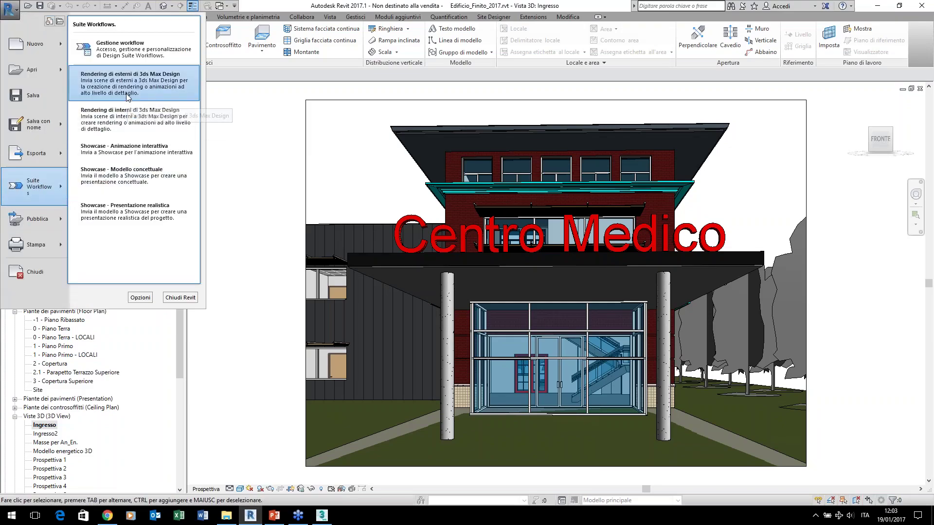
{"action": "left_click", "coordinate": [130, 82]}
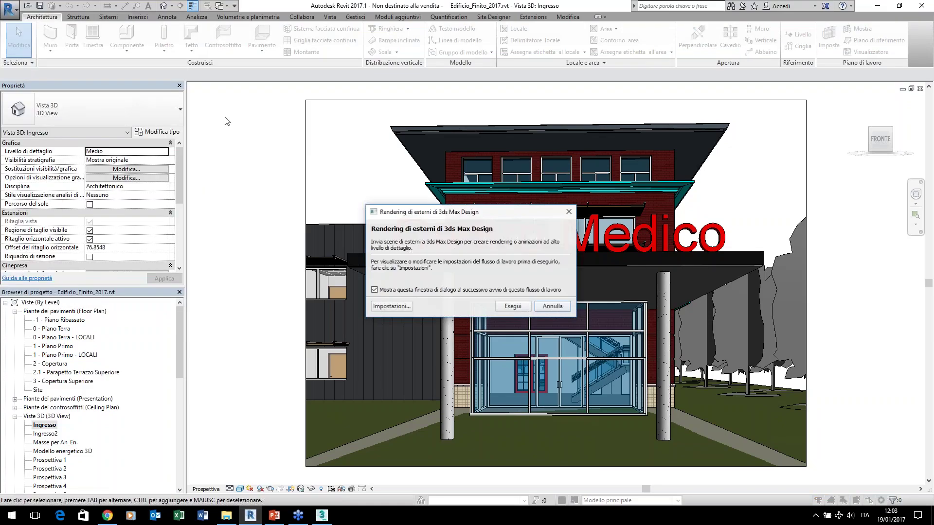
{"action": "left_click", "coordinate": [510, 307]}
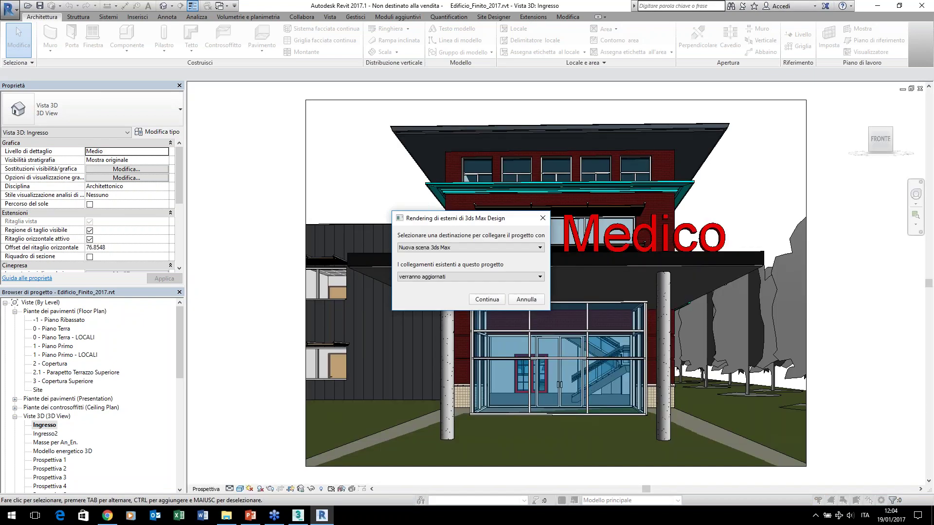
Send Centro Medico to the active 'Untitled - Autodesk 3ds Max 2017' session and view it there.
{"action": "left_click", "coordinate": [506, 249]}
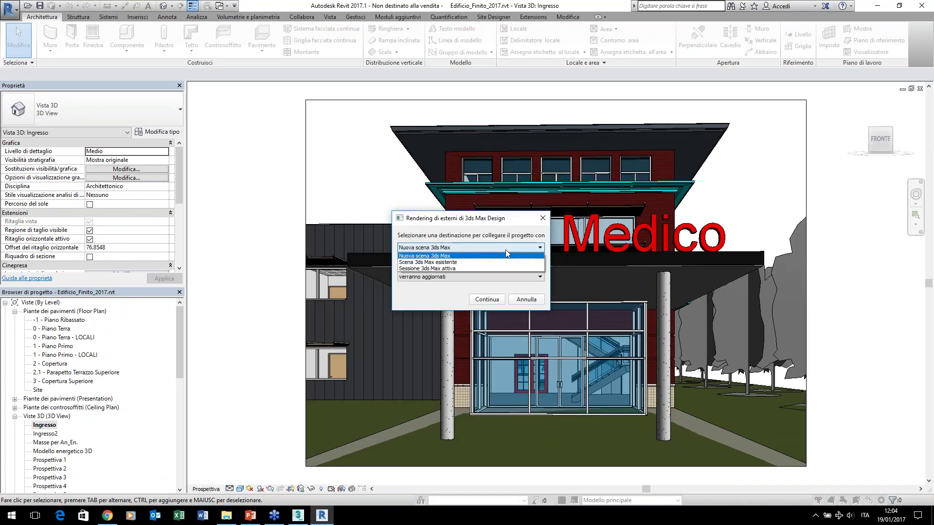
{"action": "left_click", "coordinate": [497, 270]}
{"action": "left_click", "coordinate": [462, 267]}
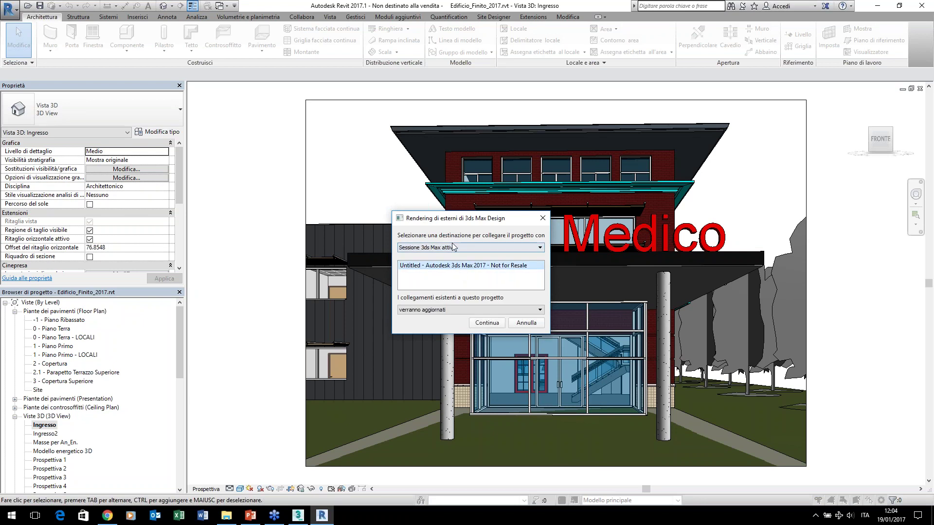
{"action": "left_click", "coordinate": [486, 323]}
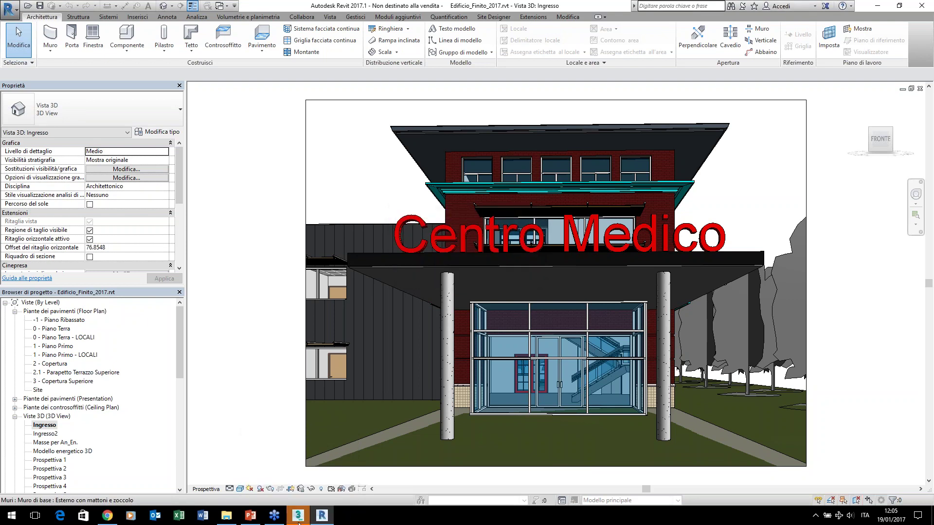
{"action": "left_click", "coordinate": [299, 523]}
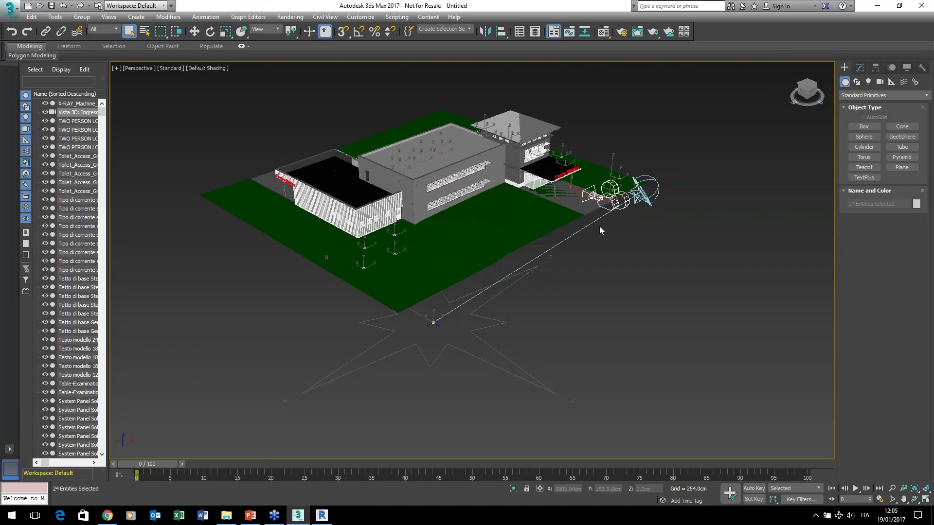
Switch to the Vista 3D: Ingresso camera and widen its field of view.
{"action": "key", "text": "c"}
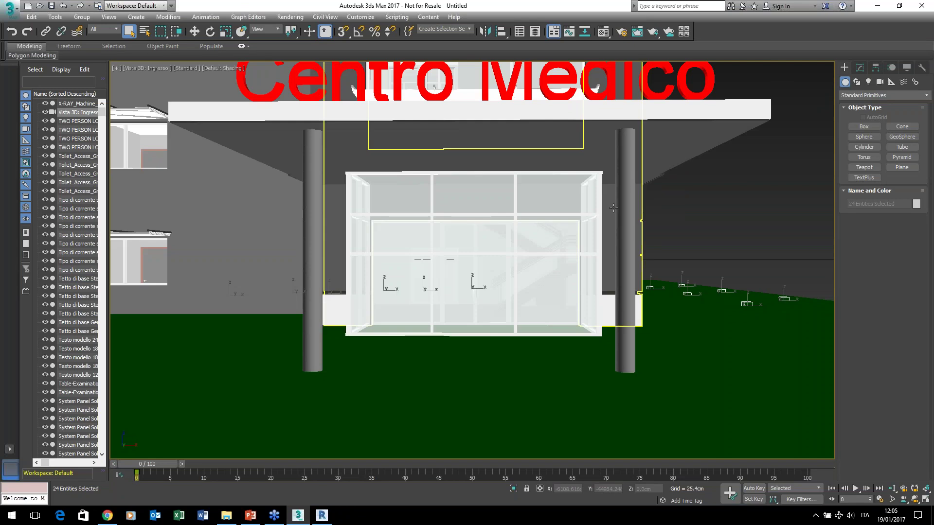
{"action": "left_click", "coordinate": [892, 499]}
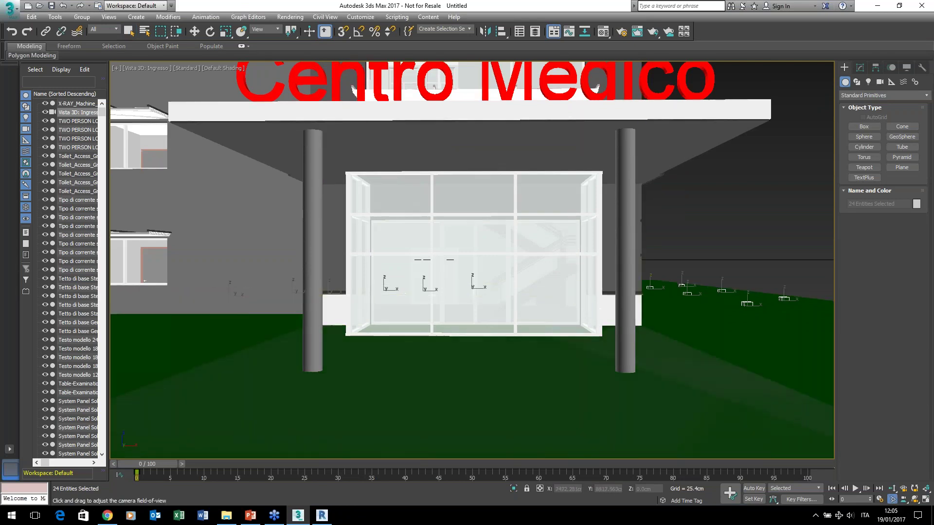
{"action": "left_click_drag", "start_coordinate": [623, 331], "coordinate": [603, 319]}
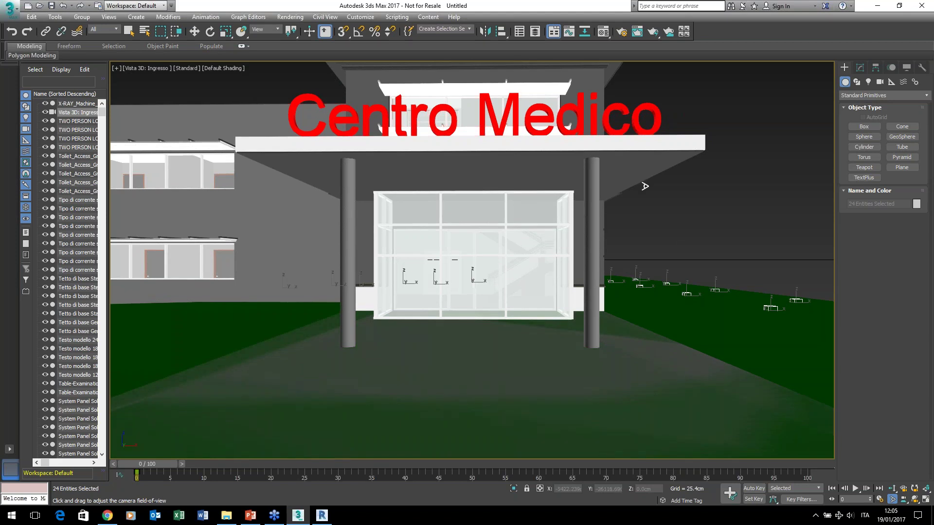
Check the ART Renderer settings in Render Setup.
{"action": "left_click", "coordinate": [626, 33]}
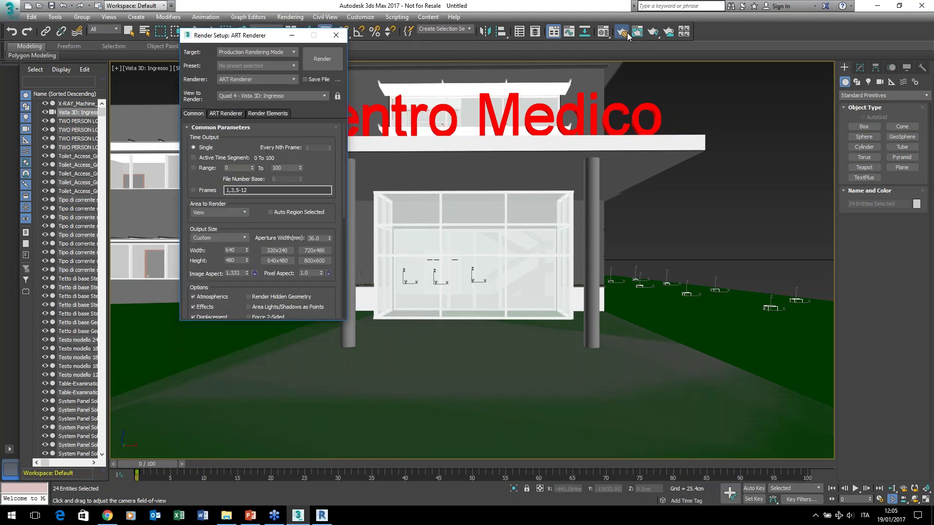
{"action": "left_click", "coordinate": [226, 113]}
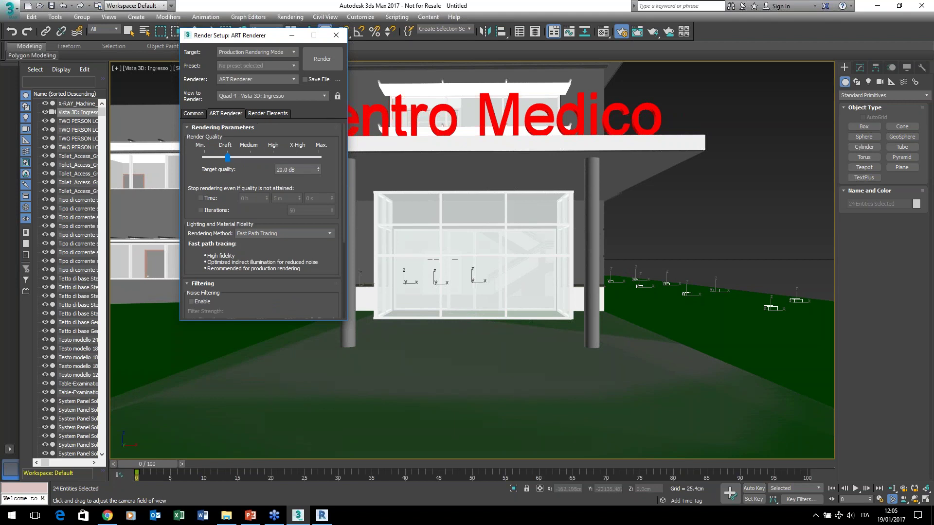
{"action": "left_click", "coordinate": [292, 35]}
{"action": "left_click", "coordinate": [290, 17]}
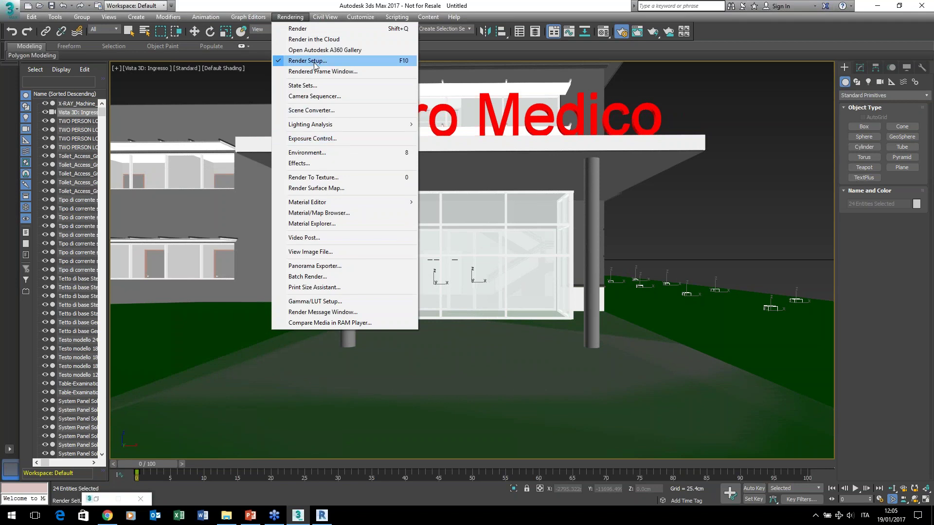
Run Scene Converter's Convert Scene for ART, then close it once conversion completes.
{"action": "left_click", "coordinate": [312, 111]}
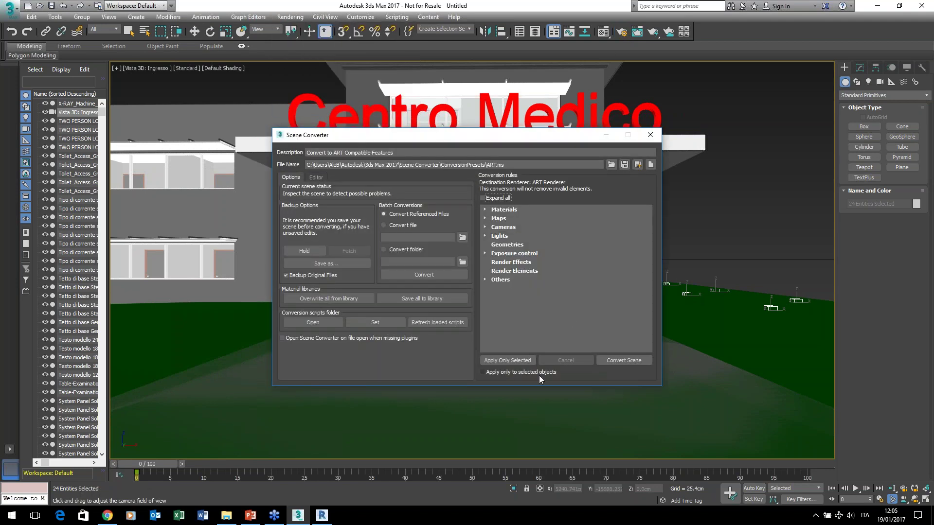
{"action": "left_click", "coordinate": [616, 361]}
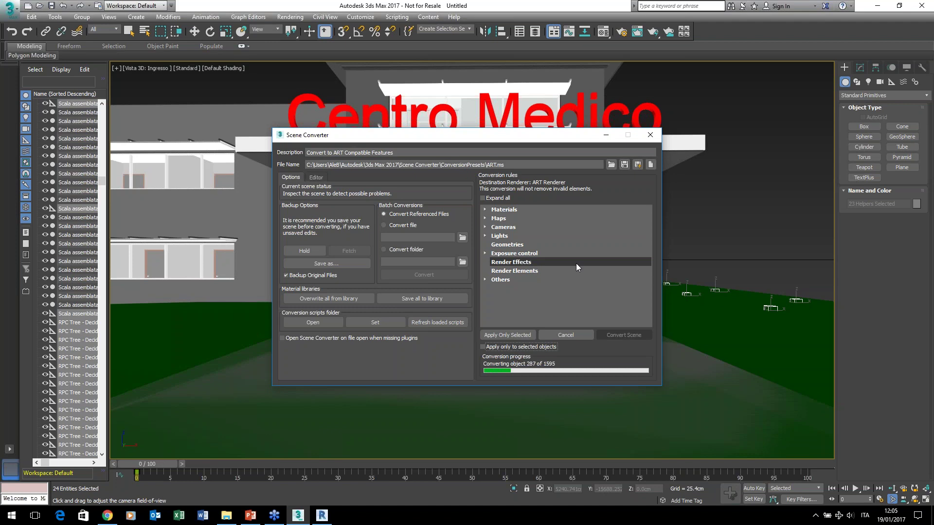
{"action": "left_click", "coordinate": [606, 137]}
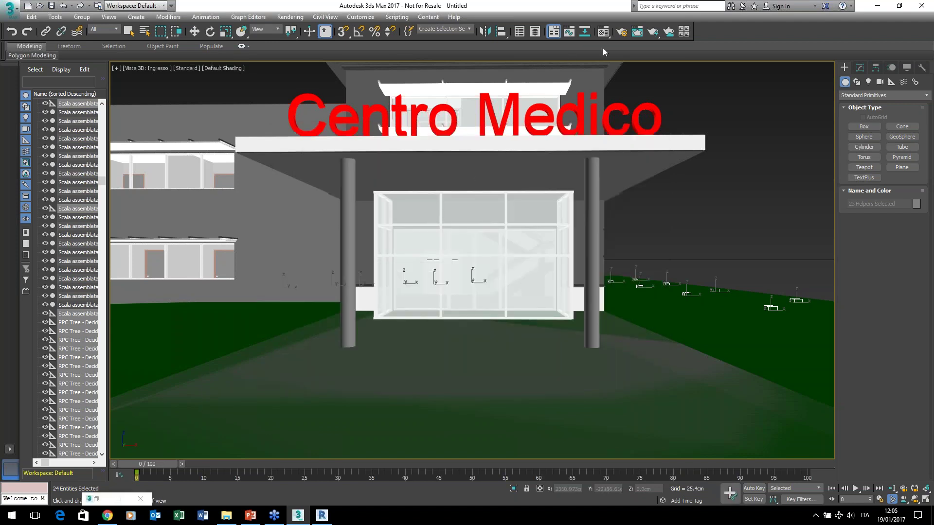
{"action": "left_click", "coordinate": [622, 32]}
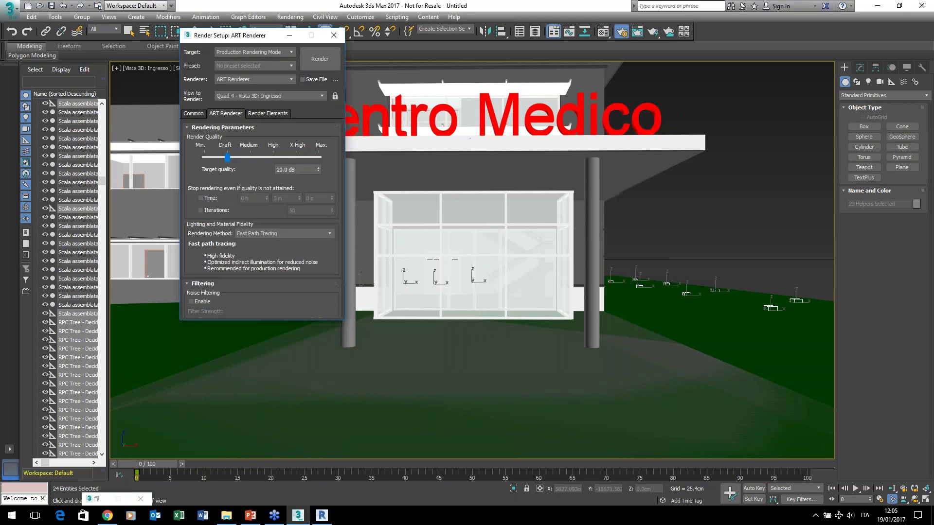
{"action": "left_click", "coordinate": [197, 114]}
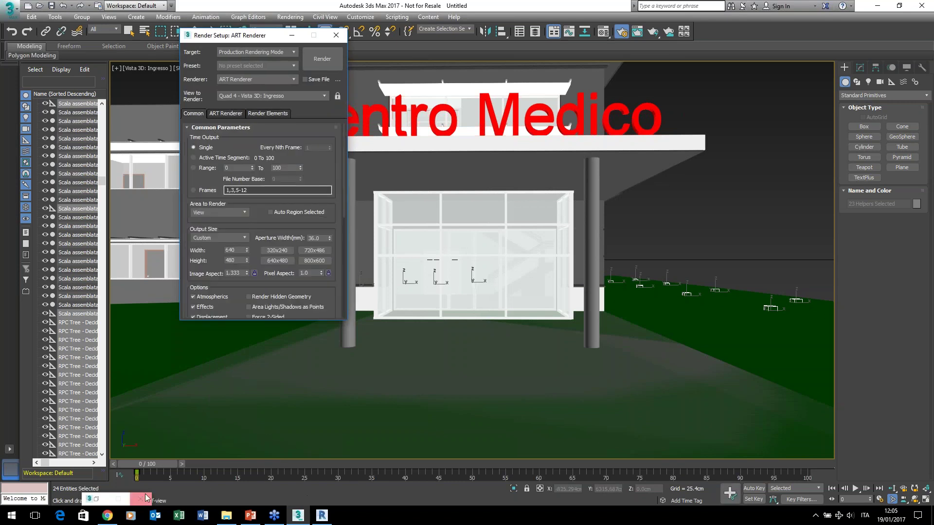
{"action": "left_click", "coordinate": [97, 500]}
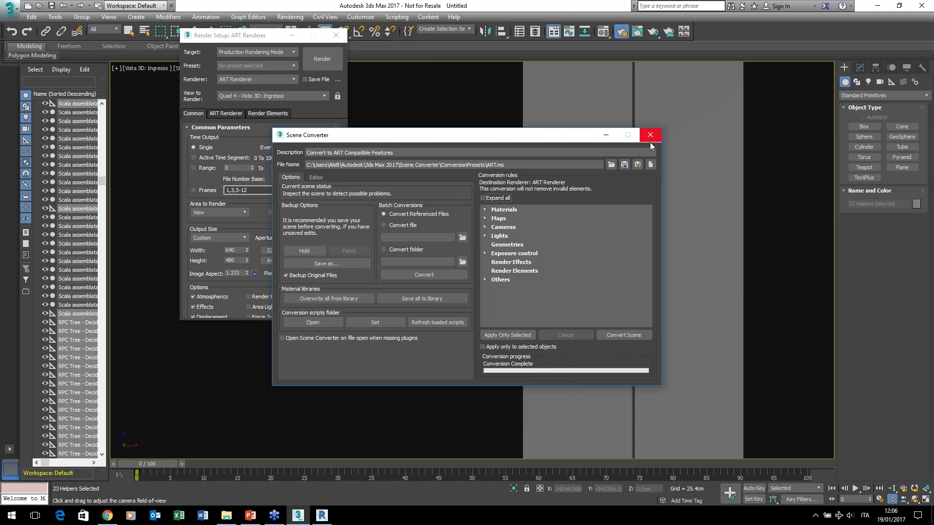
{"action": "left_click", "coordinate": [651, 137]}
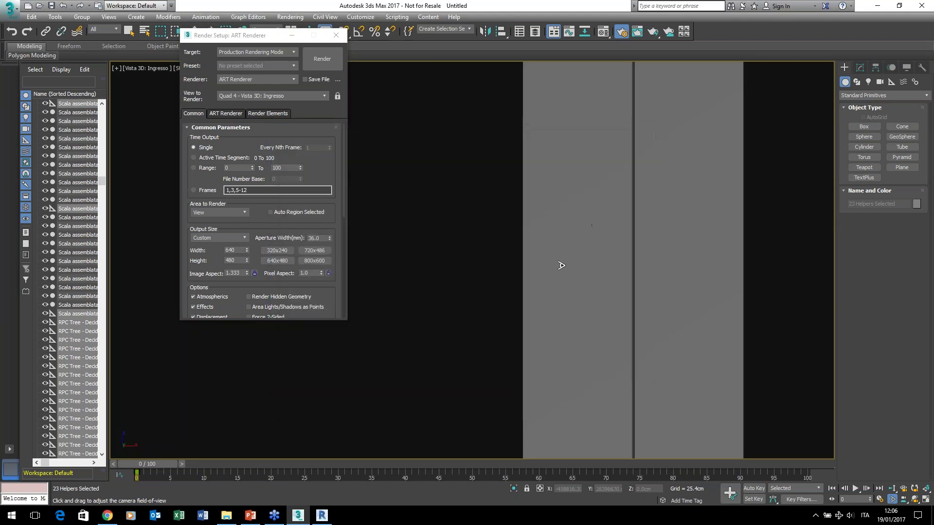
Widen the camera to the full facade and raise Physical Camera exposure from 6.0 to 14.0 EV.
{"action": "mouse_move", "coordinate": [480, 241]}
{"action": "left_mouse_down"}
{"action": "mouse_move", "coordinate": [485, 378]}
{"action": "mouse_move", "coordinate": [484, 358]}
{"action": "left_mouse_up"}
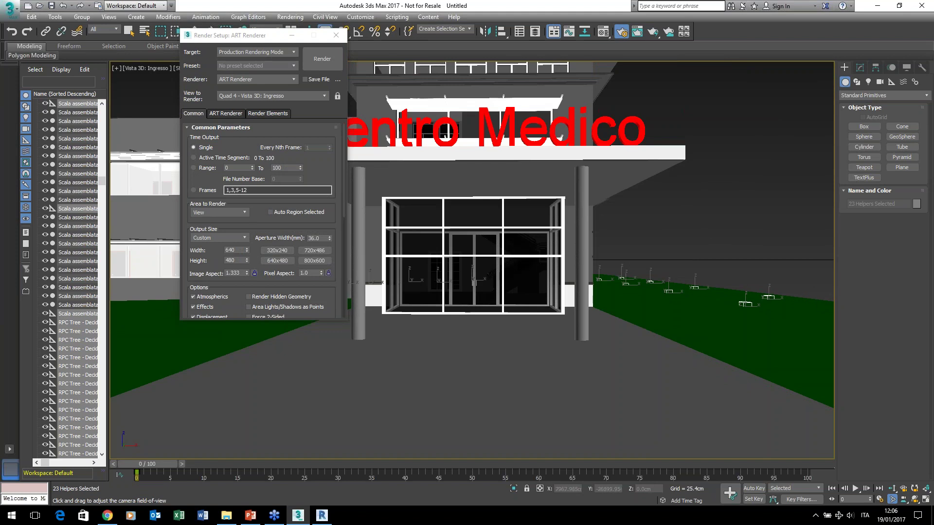
{"action": "key", "text": "8"}
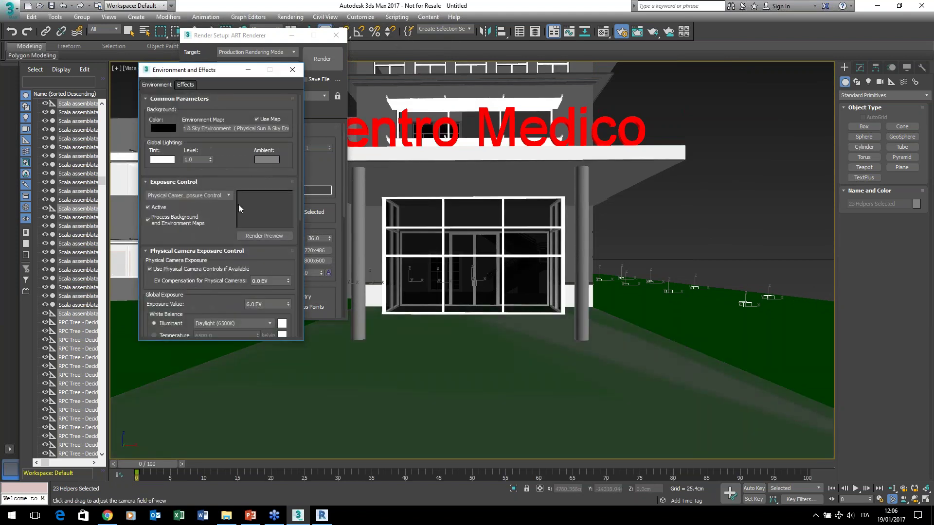
{"action": "left_click", "coordinate": [266, 235]}
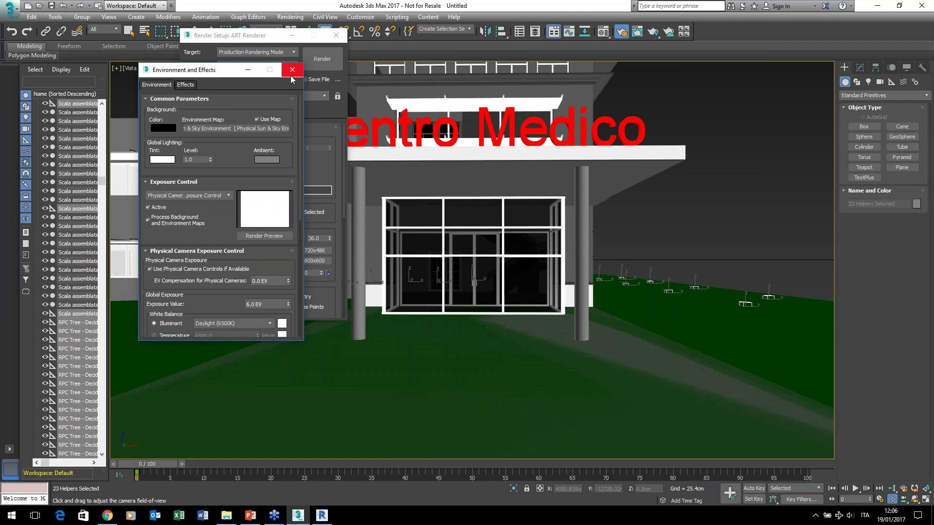
{"action": "left_click", "coordinate": [251, 304]}
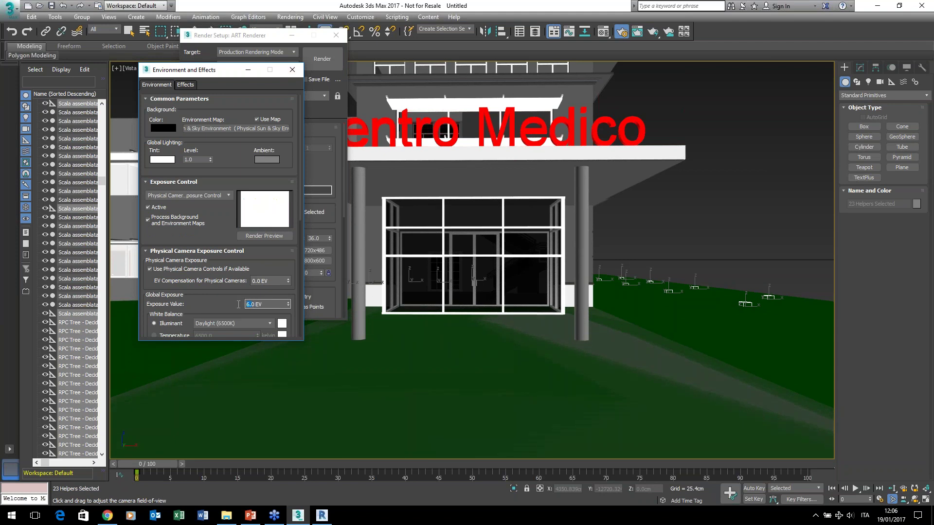
{"action": "type", "text": "14"}
{"action": "key", "text": "Tab"}
{"action": "key", "text": "Tab"}
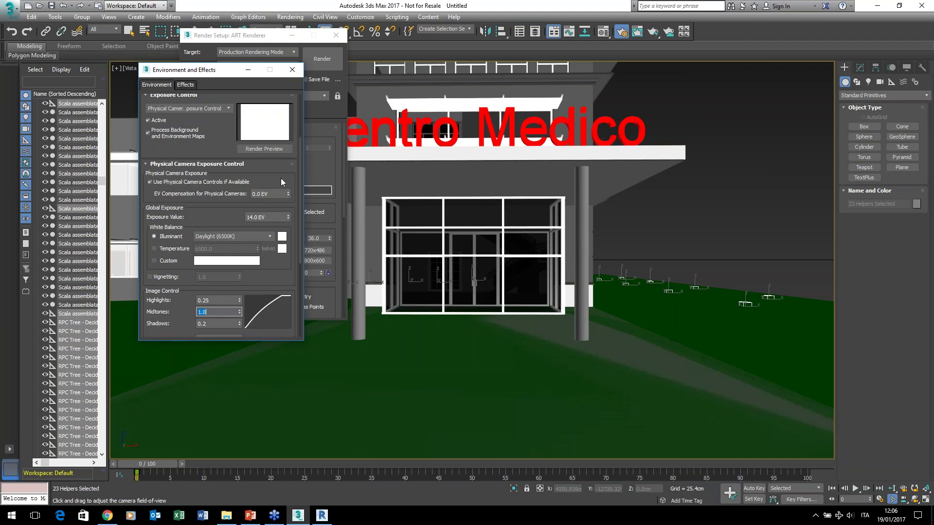
Turn off Use Physical Camera Controls and render the Vista 3D: Ingresso view with ART.
{"action": "left_click", "coordinate": [150, 182]}
{"action": "left_click", "coordinate": [150, 182]}
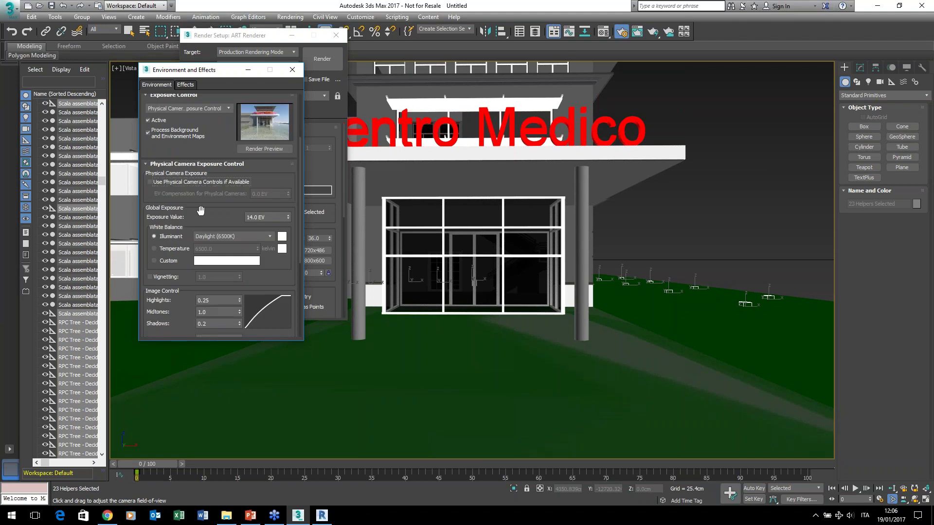
{"action": "left_click", "coordinate": [652, 37]}
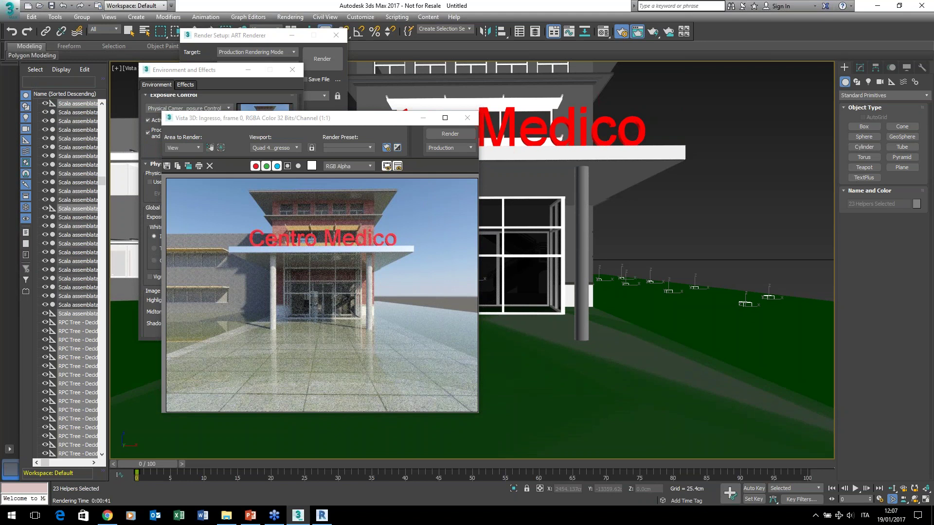
Put away the frame buffer and close Environment and Effects and Render Setup.
{"action": "left_click", "coordinate": [424, 119]}
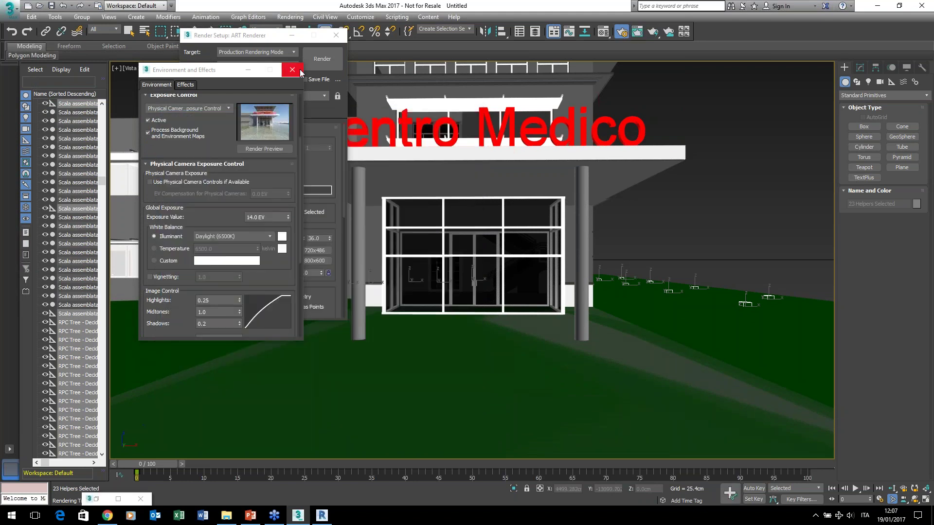
{"action": "left_click", "coordinate": [292, 69]}
{"action": "left_click", "coordinate": [336, 37]}
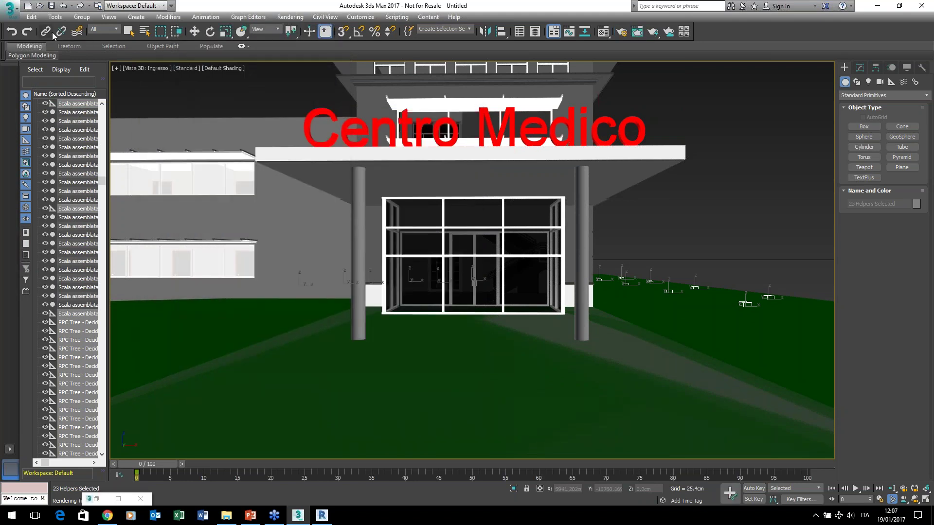
Reset 3ds Max to an empty scene without saving changes.
{"action": "left_click", "coordinate": [14, 15]}
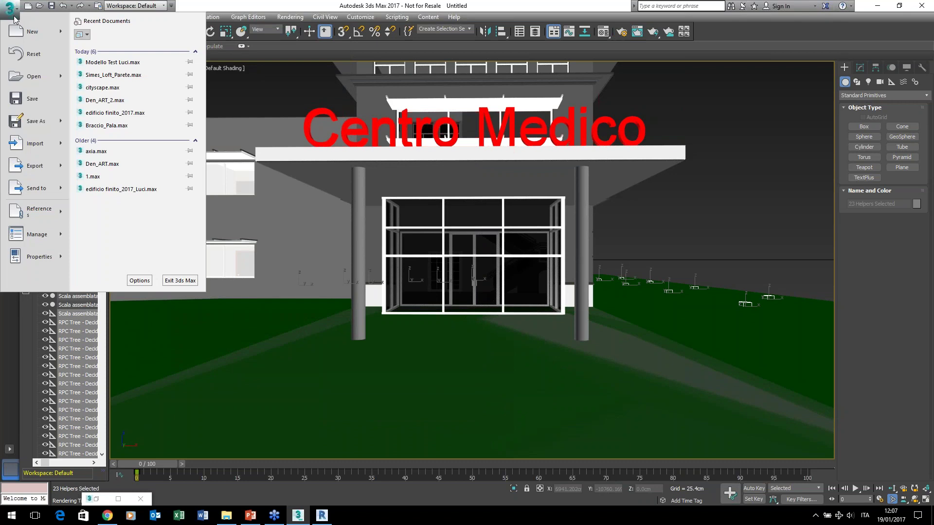
{"action": "left_click", "coordinate": [39, 53]}
{"action": "left_click", "coordinate": [462, 272]}
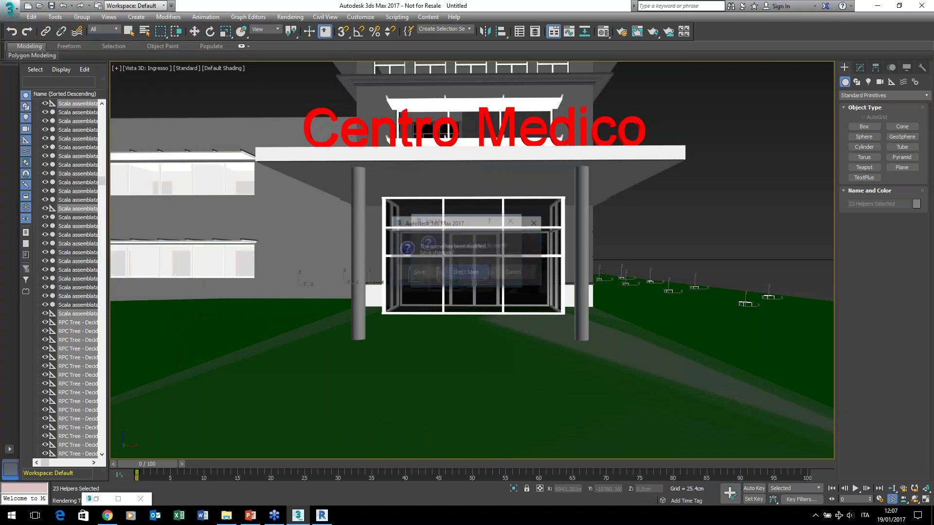
{"action": "left_click", "coordinate": [449, 273]}
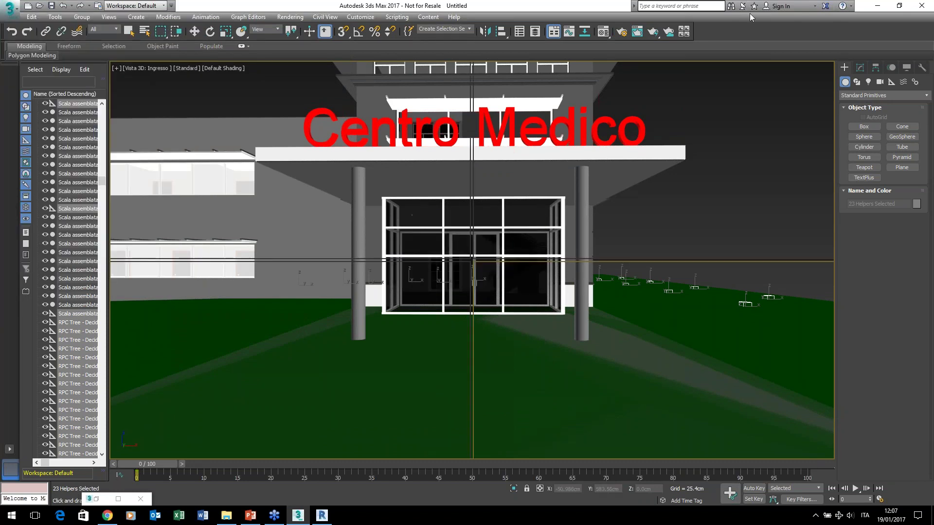